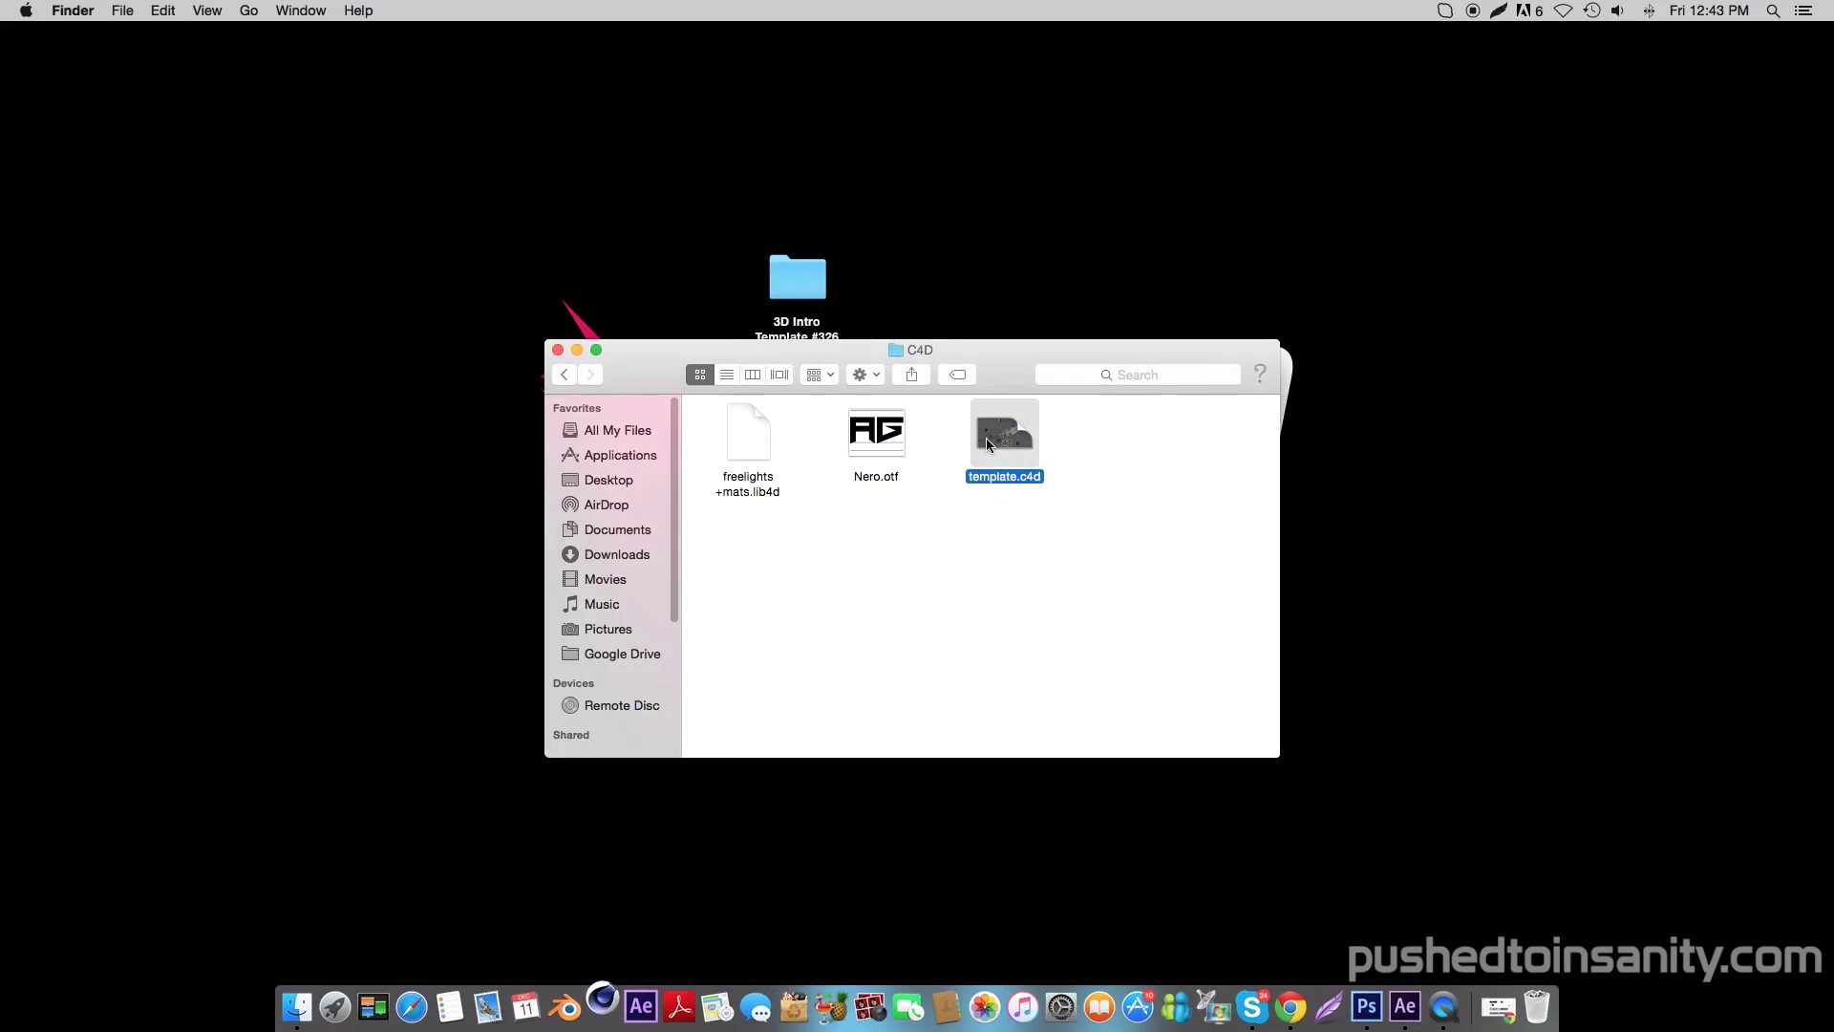
Open template.c4d in Cinema 4D and scrub the animation back to an earlier frame.
{"action": "left_click", "coordinate": [578, 350]}
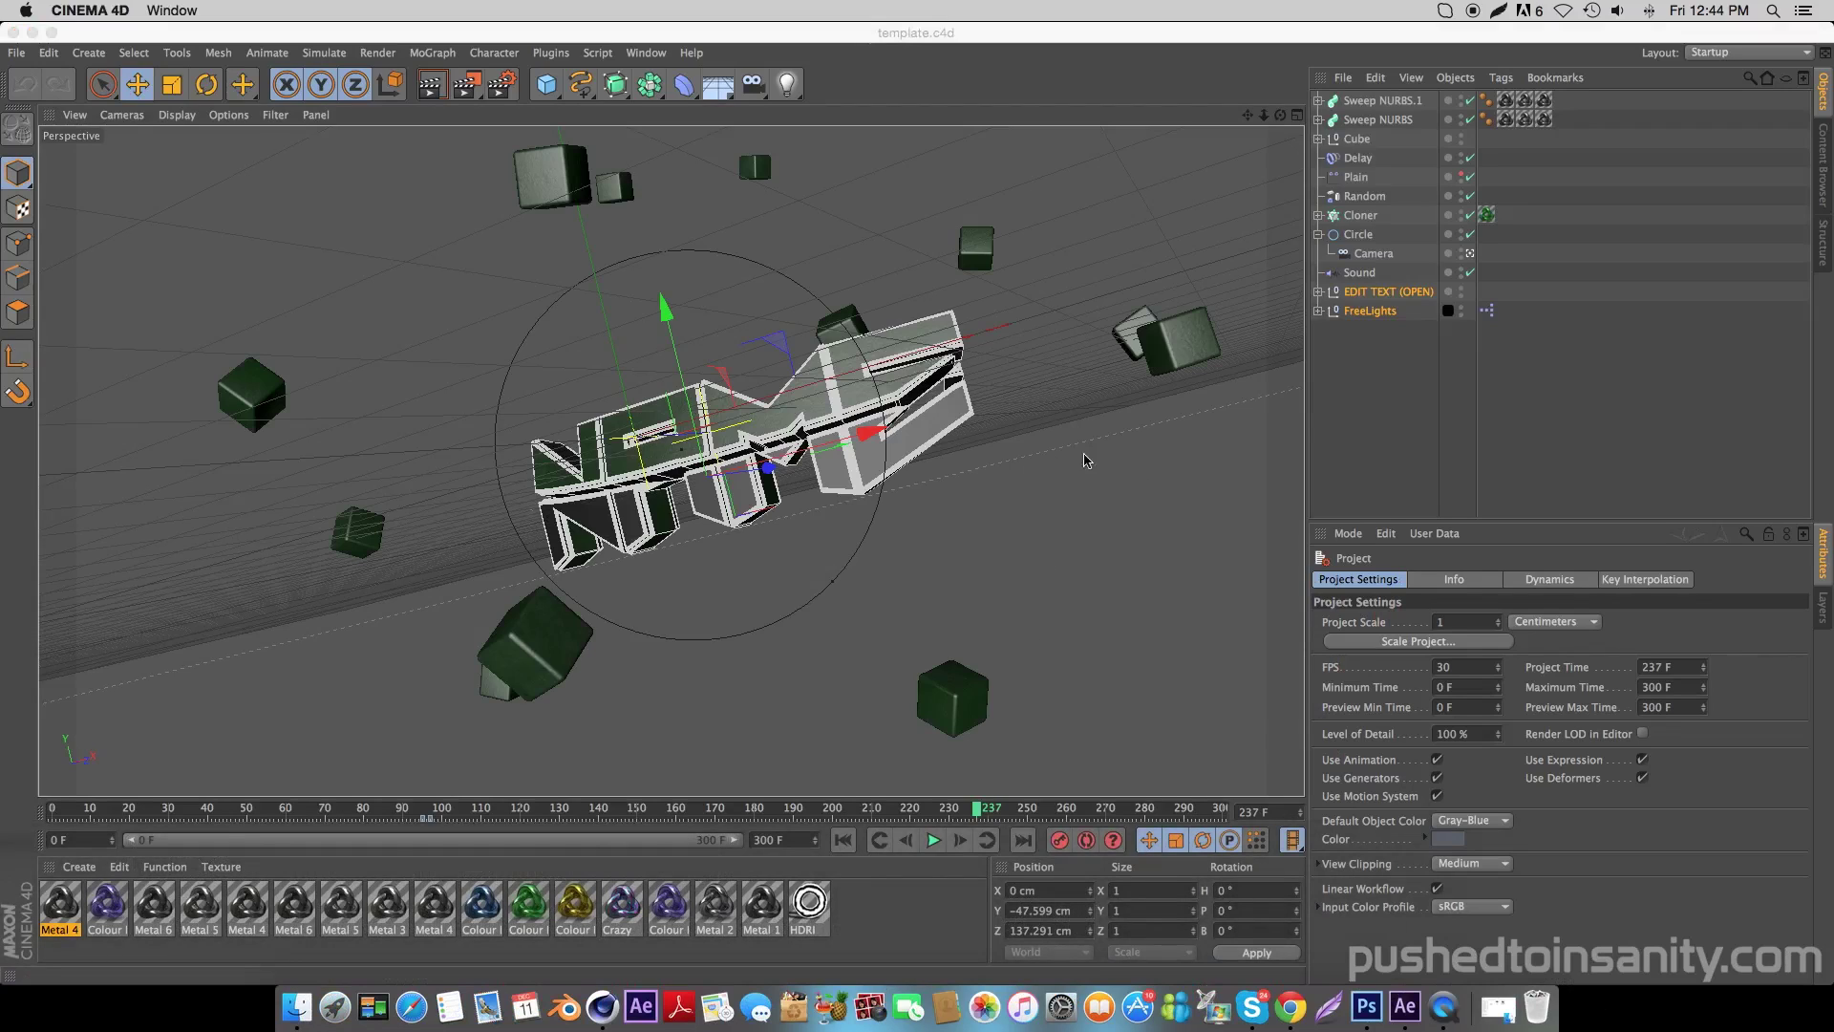
{"action": "mouse_move", "coordinate": [631, 827]}
{"action": "left_mouse_down"}
{"action": "mouse_move", "coordinate": [57, 803]}
{"action": "mouse_move", "coordinate": [546, 812]}
{"action": "left_mouse_up"}
Load the freelights+mats.lib4d material library after dismissing the missing-texture warning.
{"action": "left_click", "coordinate": [430, 84]}
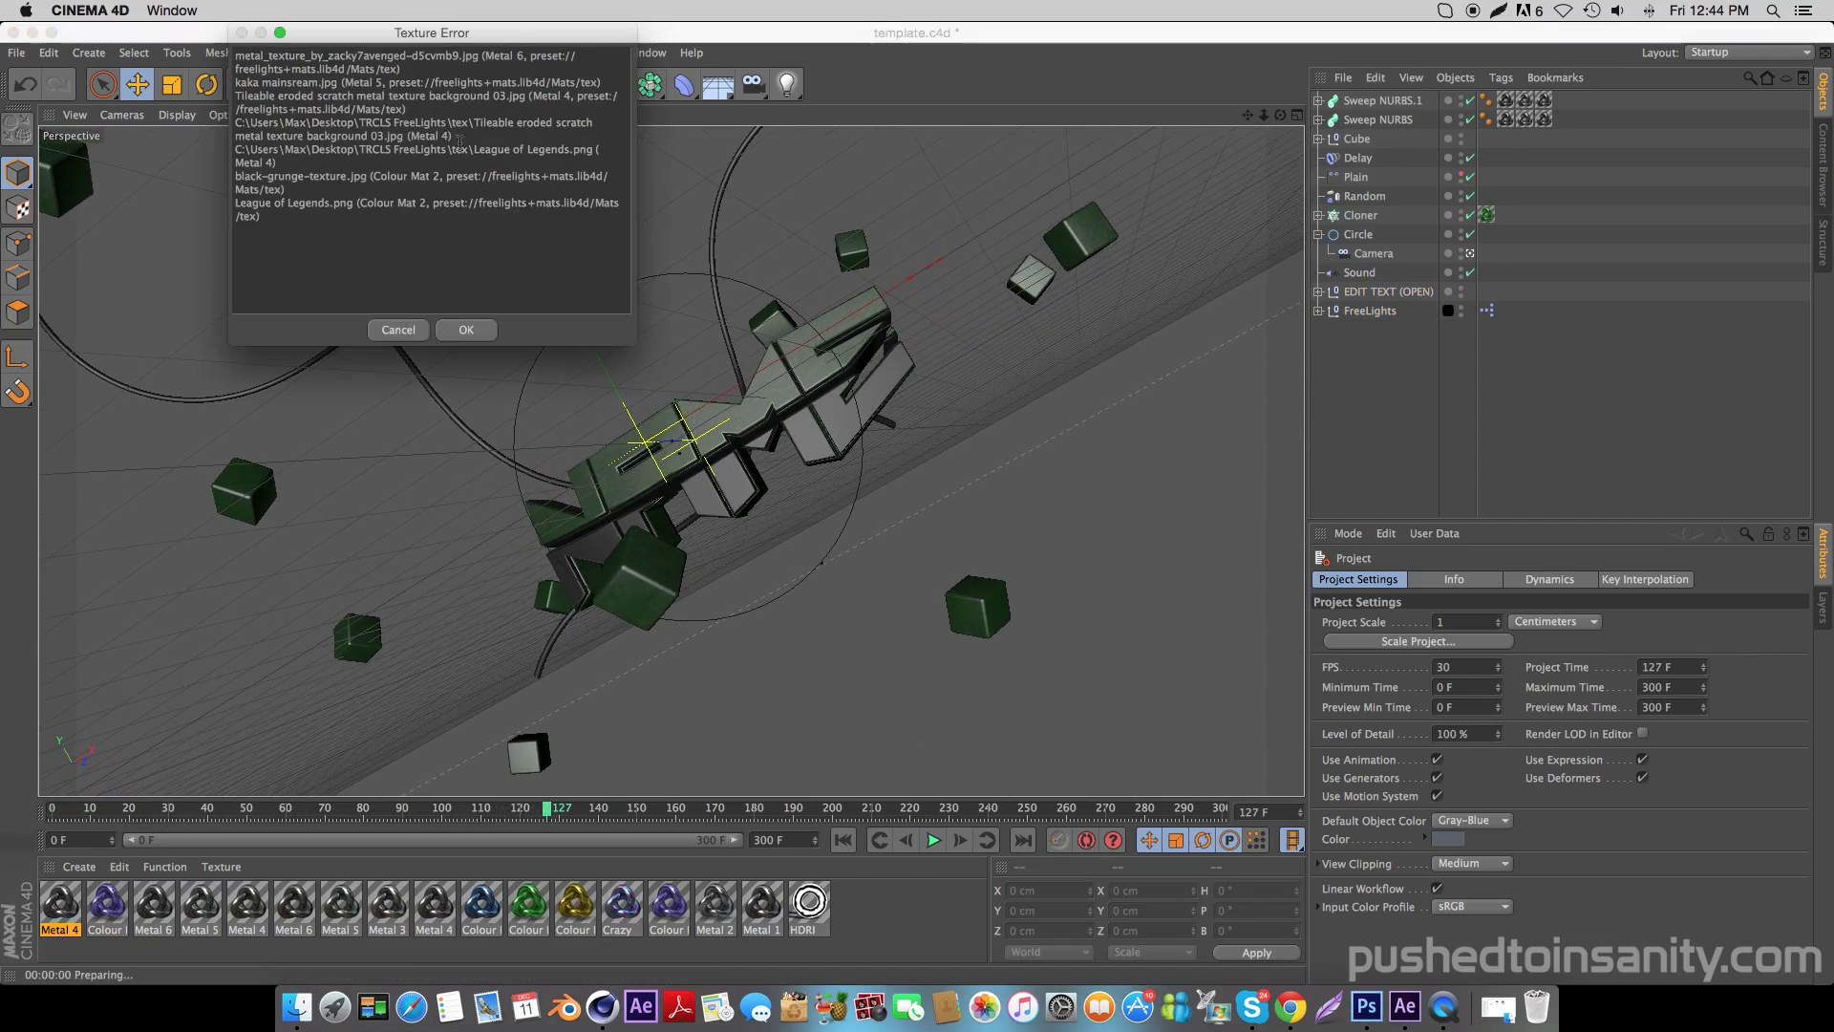
{"action": "left_click", "coordinate": [468, 329]}
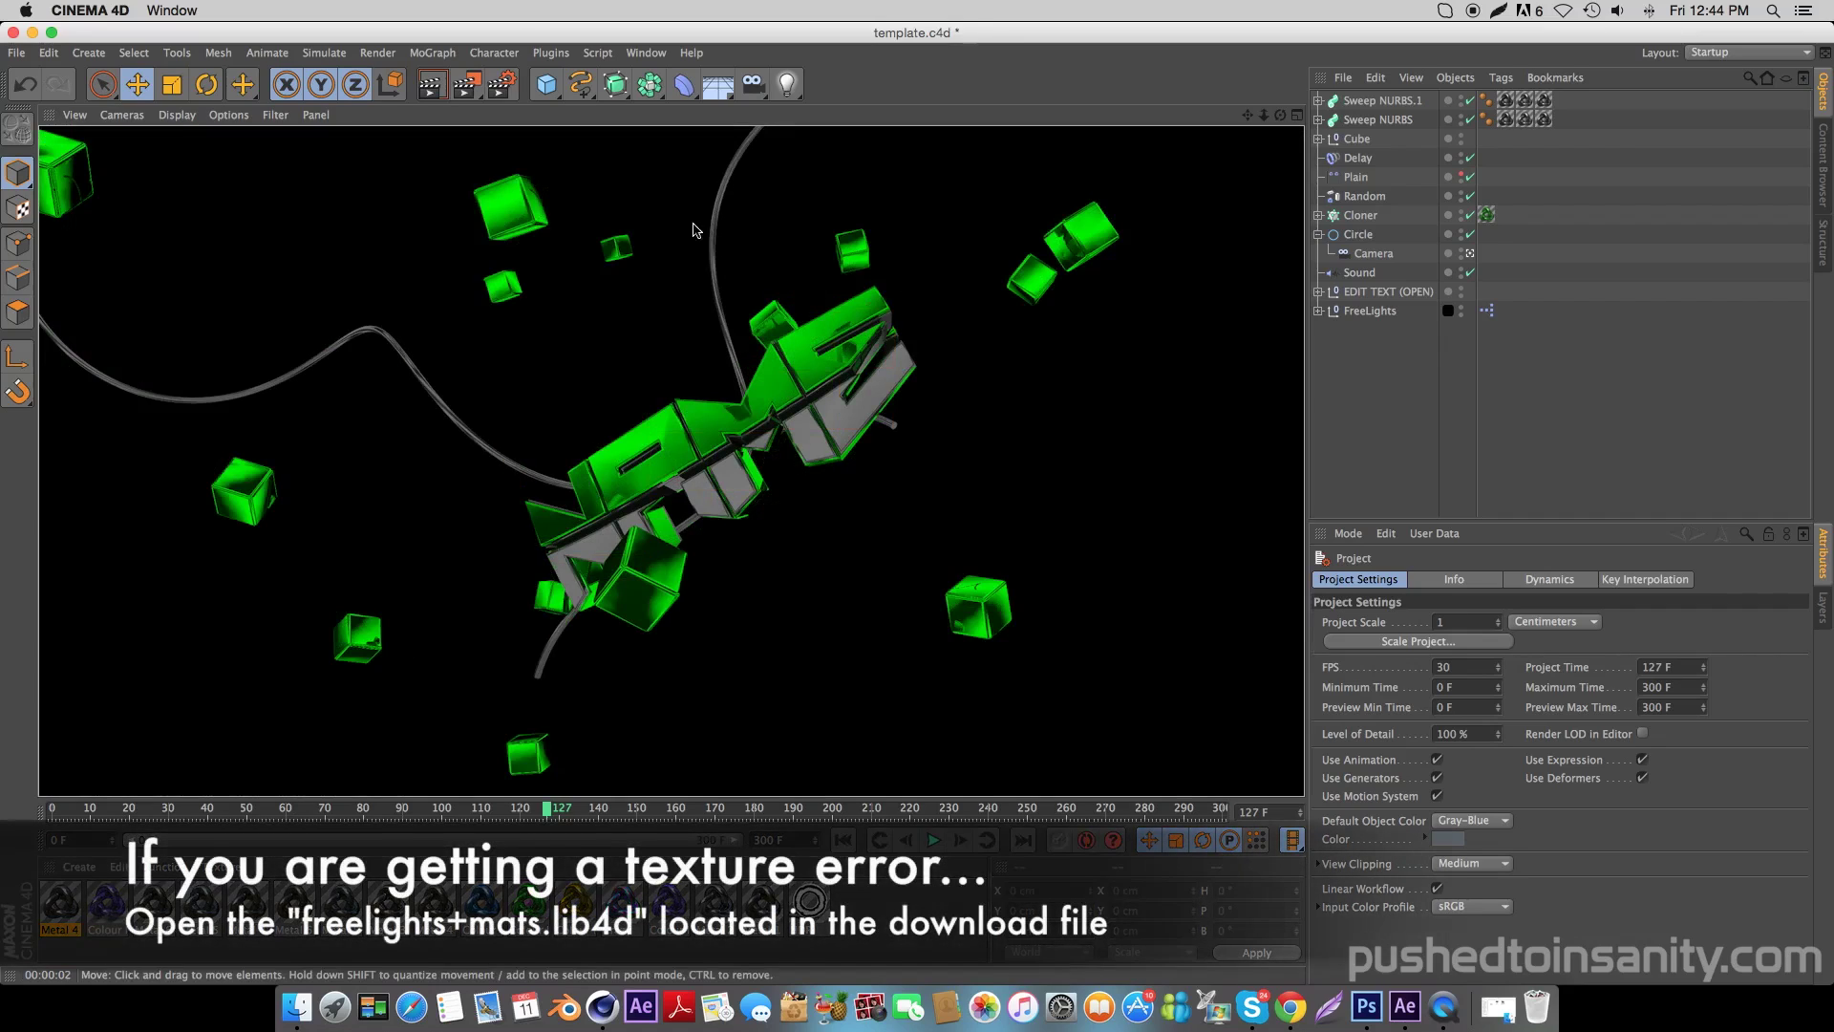
{"action": "left_click", "coordinate": [296, 1005]}
{"action": "left_click", "coordinate": [747, 439]}
{"action": "double_click", "coordinate": [747, 439]}
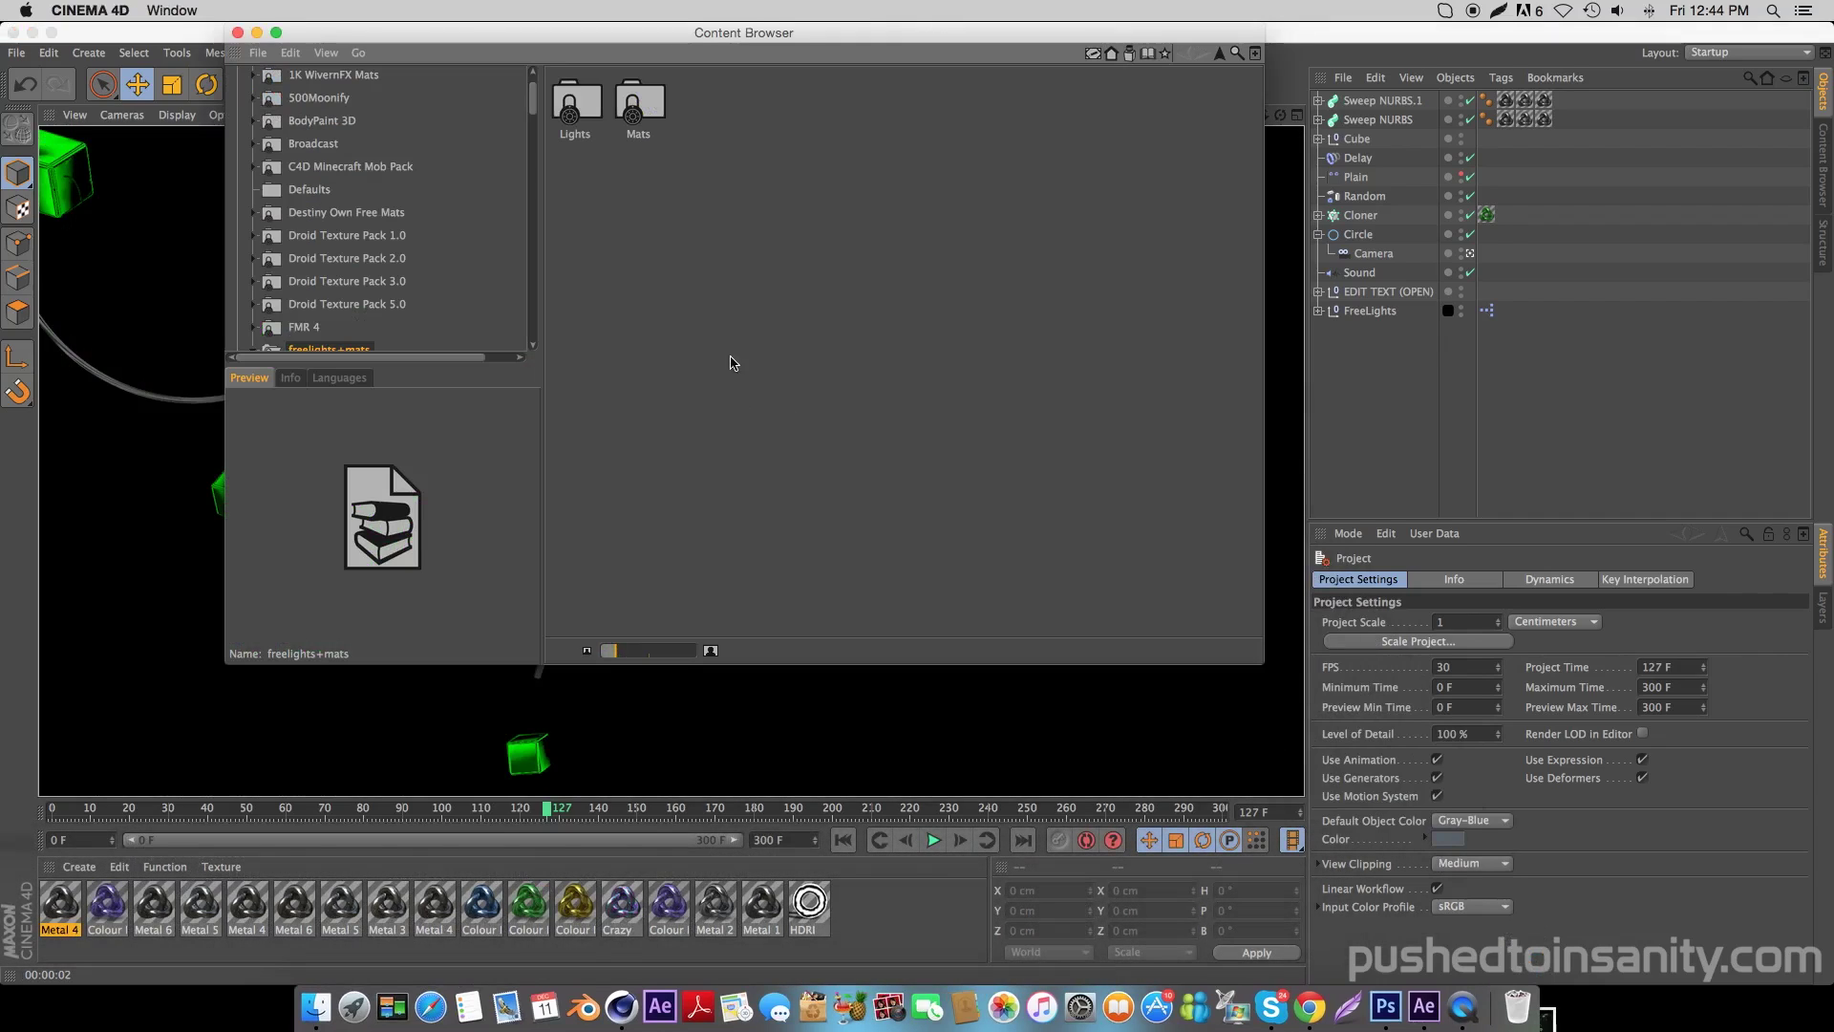
{"action": "left_click", "coordinate": [238, 34]}
Re-render the preview, clear the texture warning and updater window, and scrub to frame 121.
{"action": "left_click", "coordinate": [420, 86]}
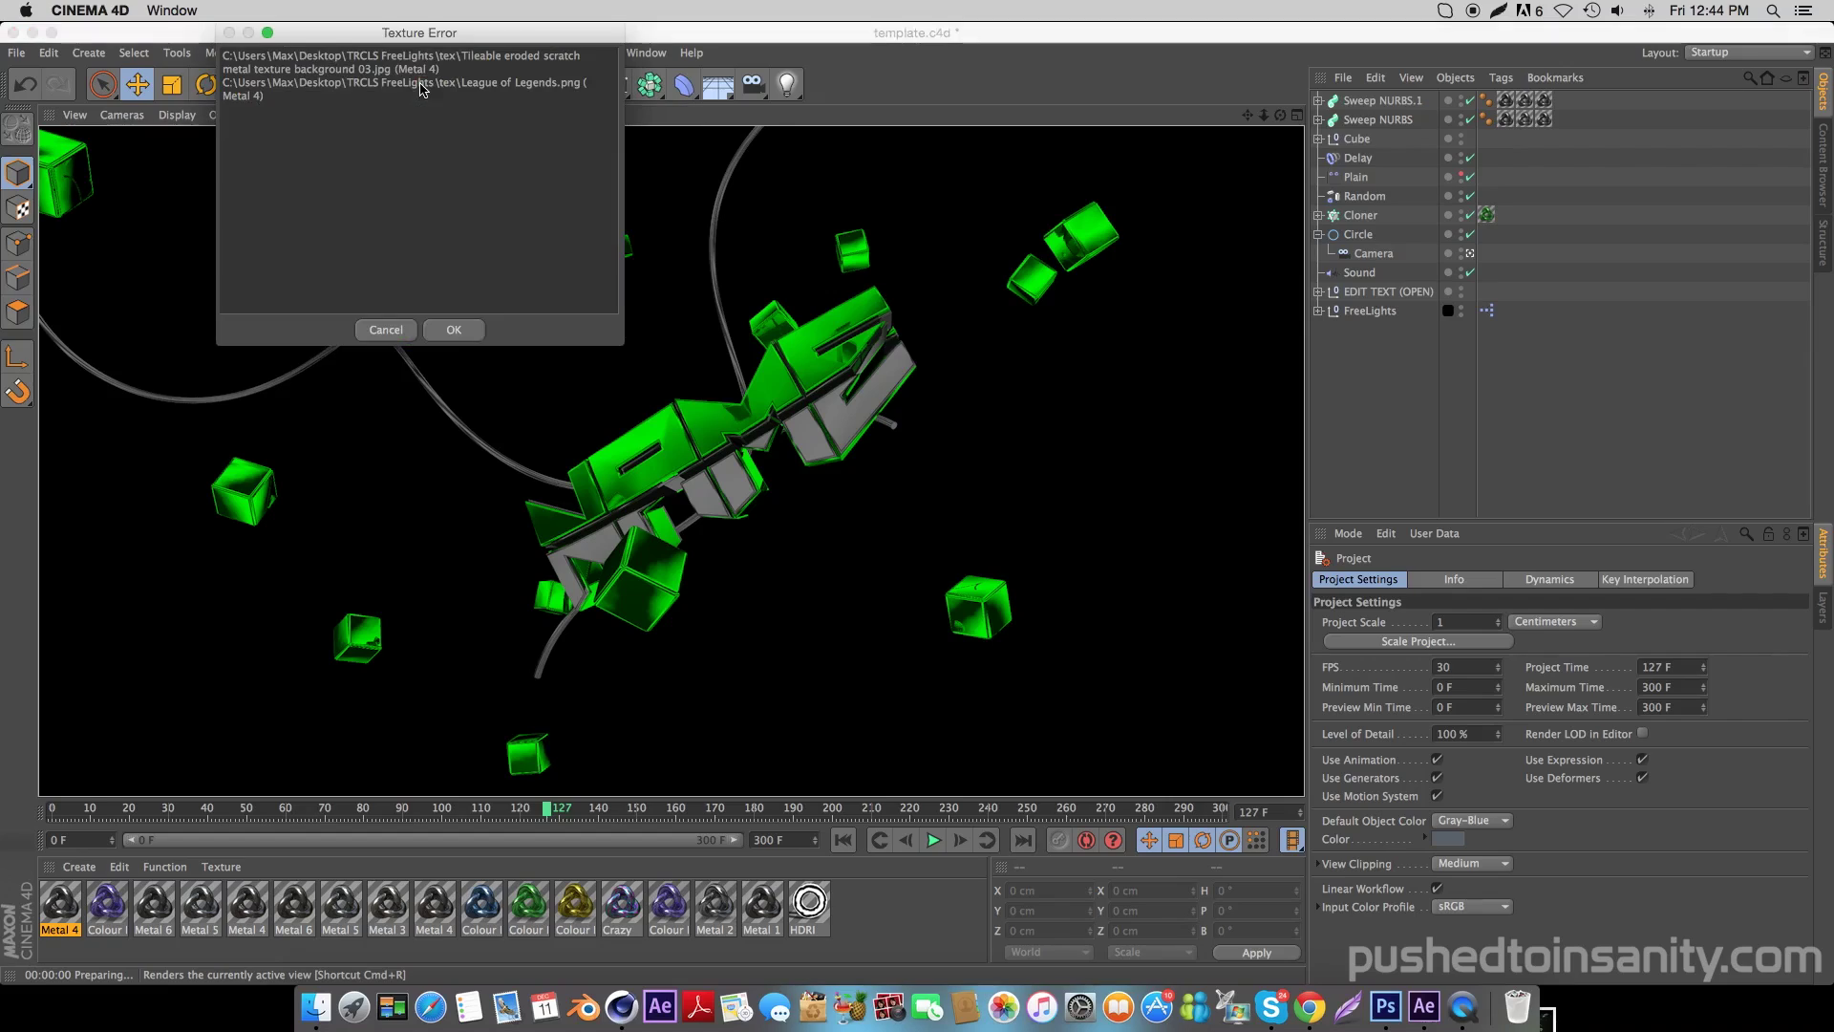
{"action": "left_click", "coordinate": [455, 332]}
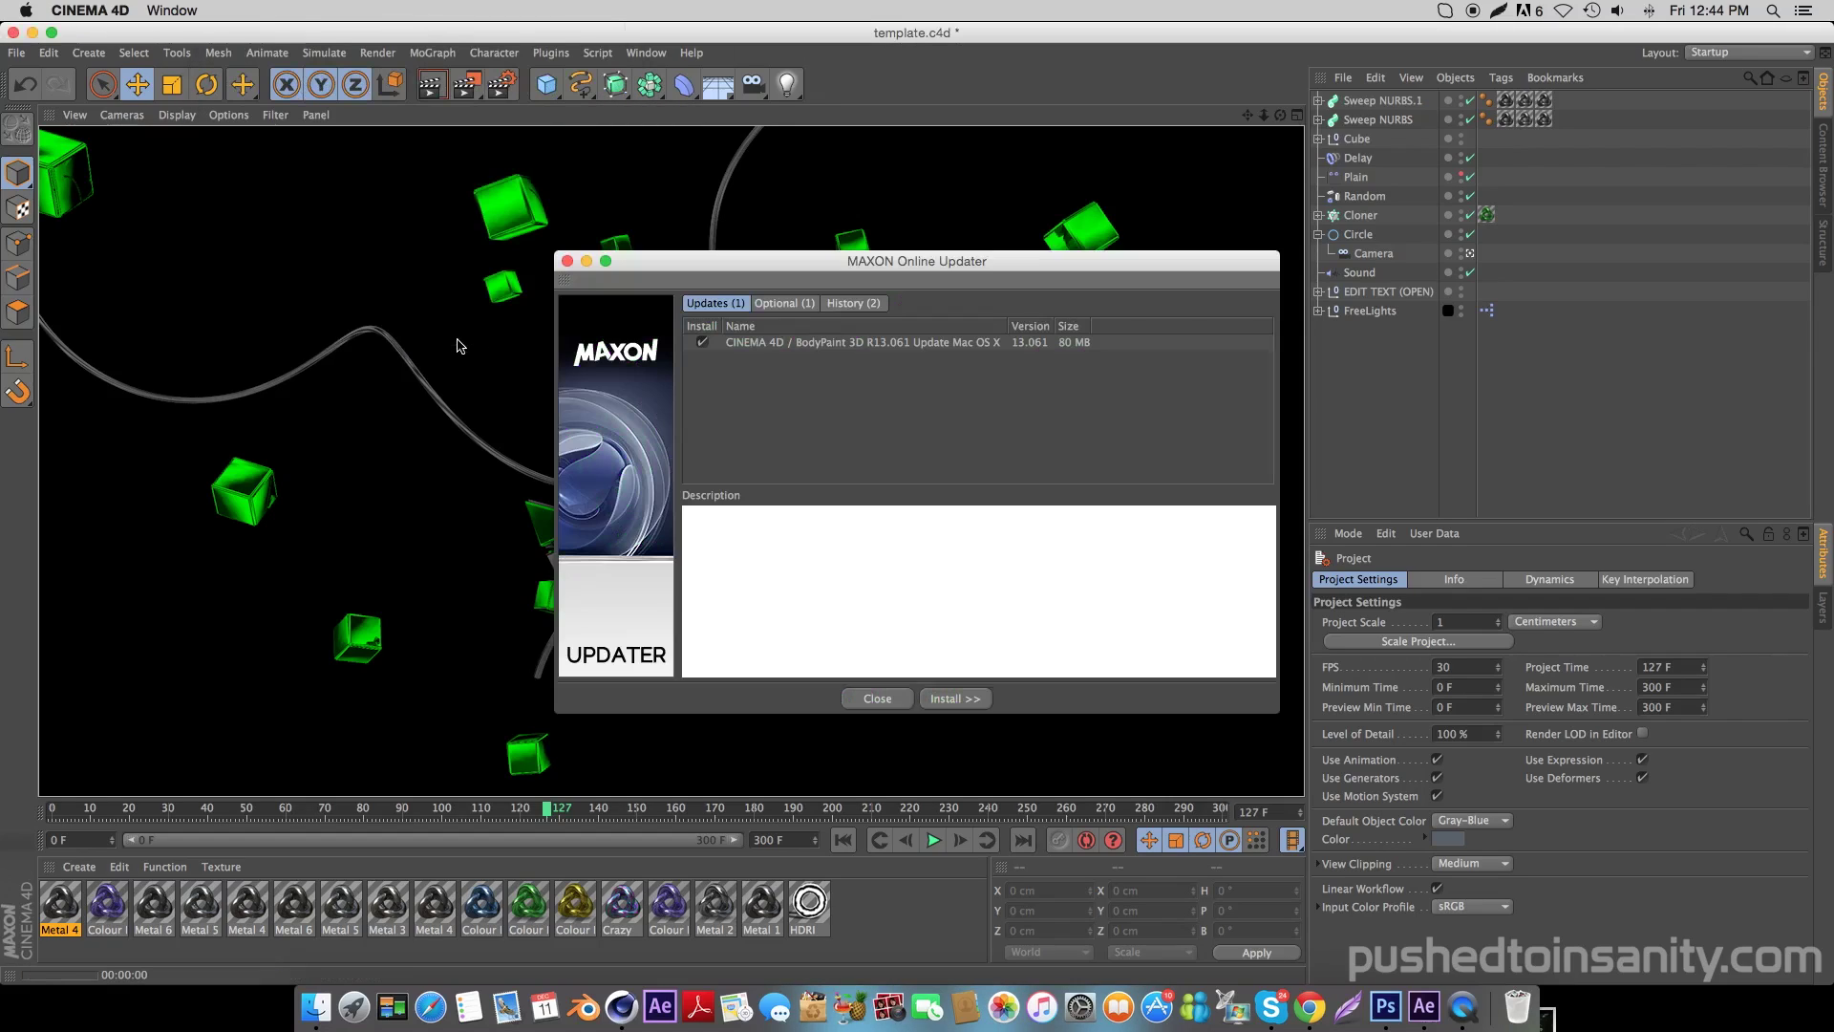
{"action": "left_click", "coordinate": [873, 699]}
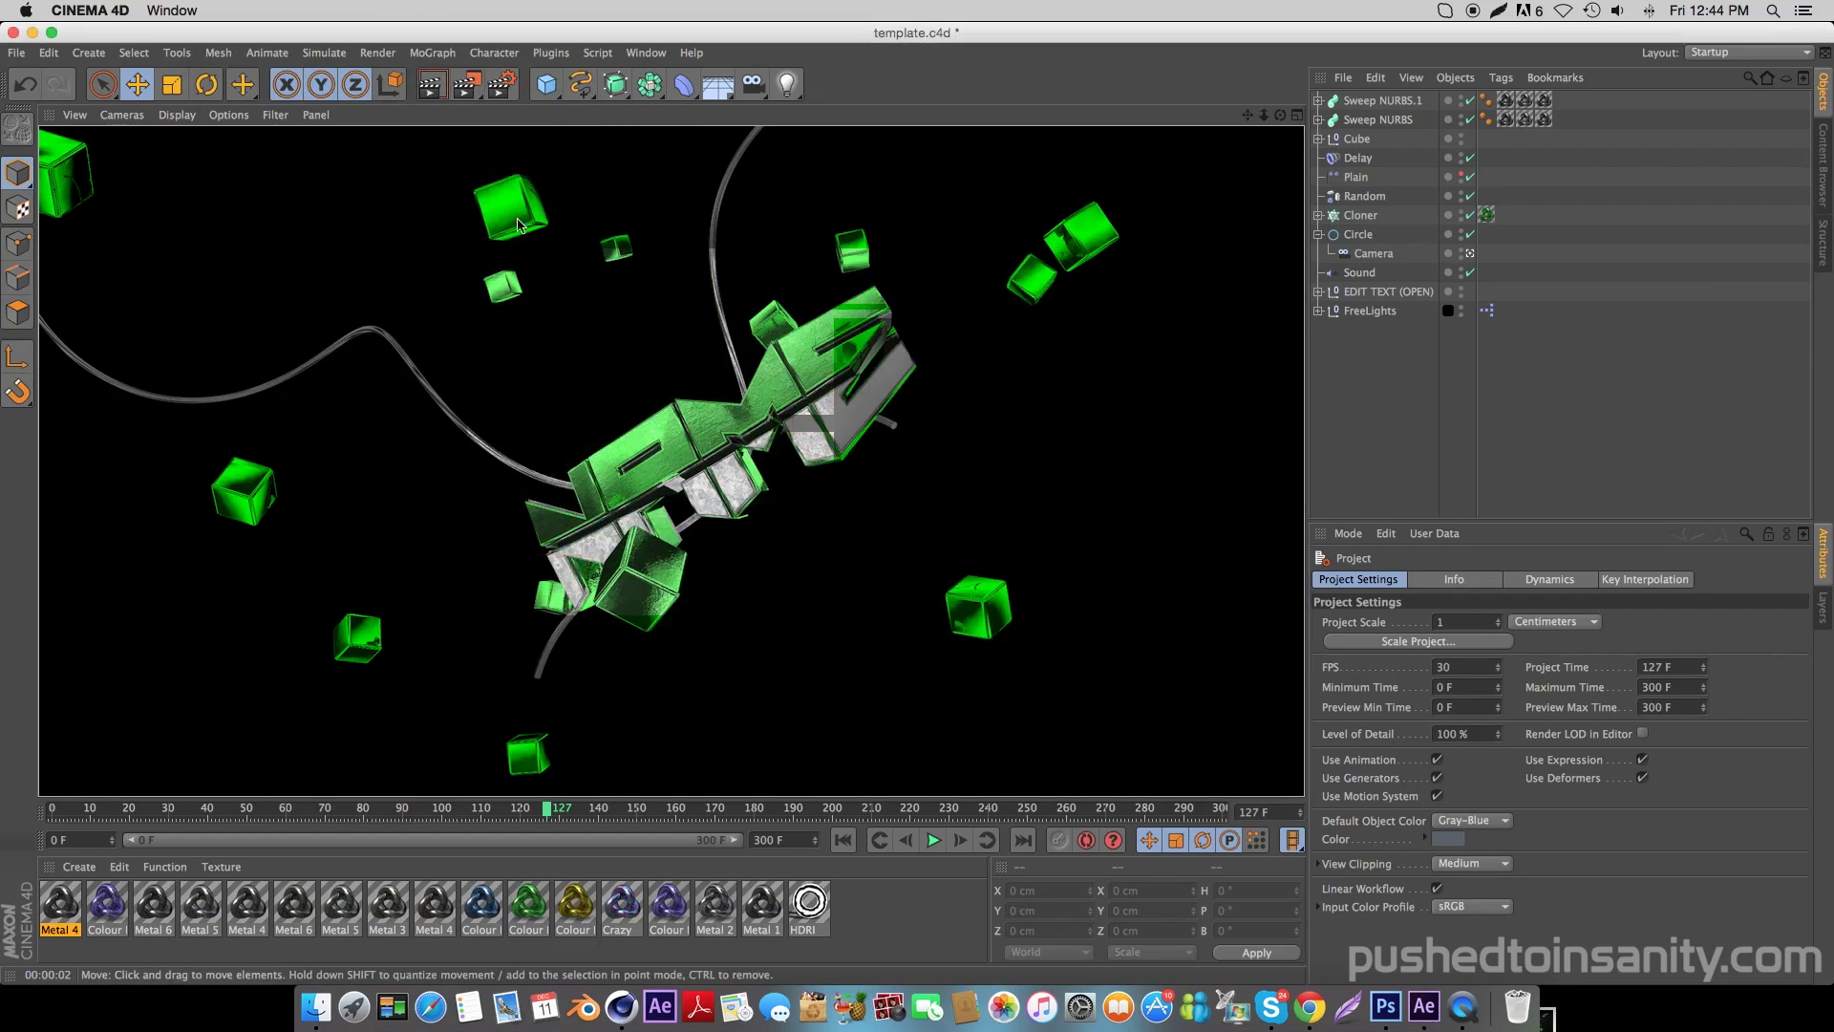
{"action": "left_click", "coordinate": [427, 85]}
{"action": "left_click", "coordinate": [483, 330]}
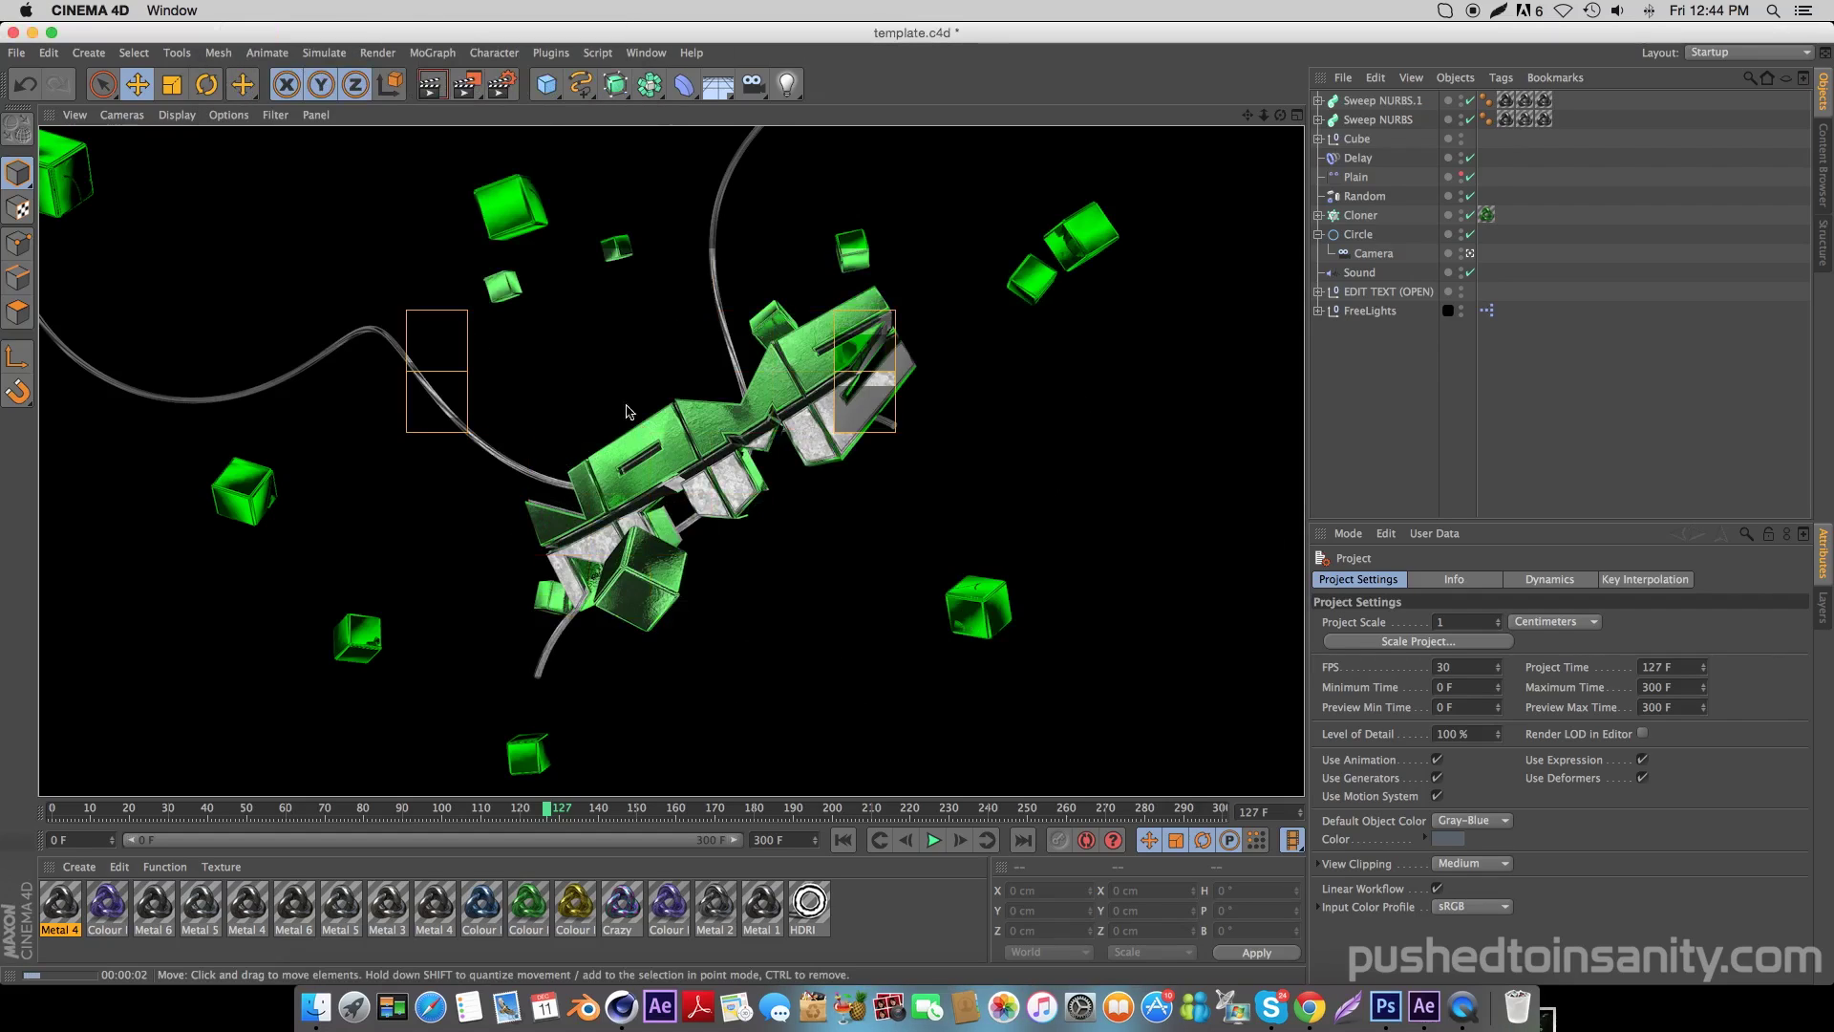
{"action": "mouse_move", "coordinate": [546, 809]}
{"action": "left_mouse_down"}
{"action": "mouse_move", "coordinate": [145, 810]}
{"action": "mouse_move", "coordinate": [527, 825]}
{"action": "left_mouse_up"}
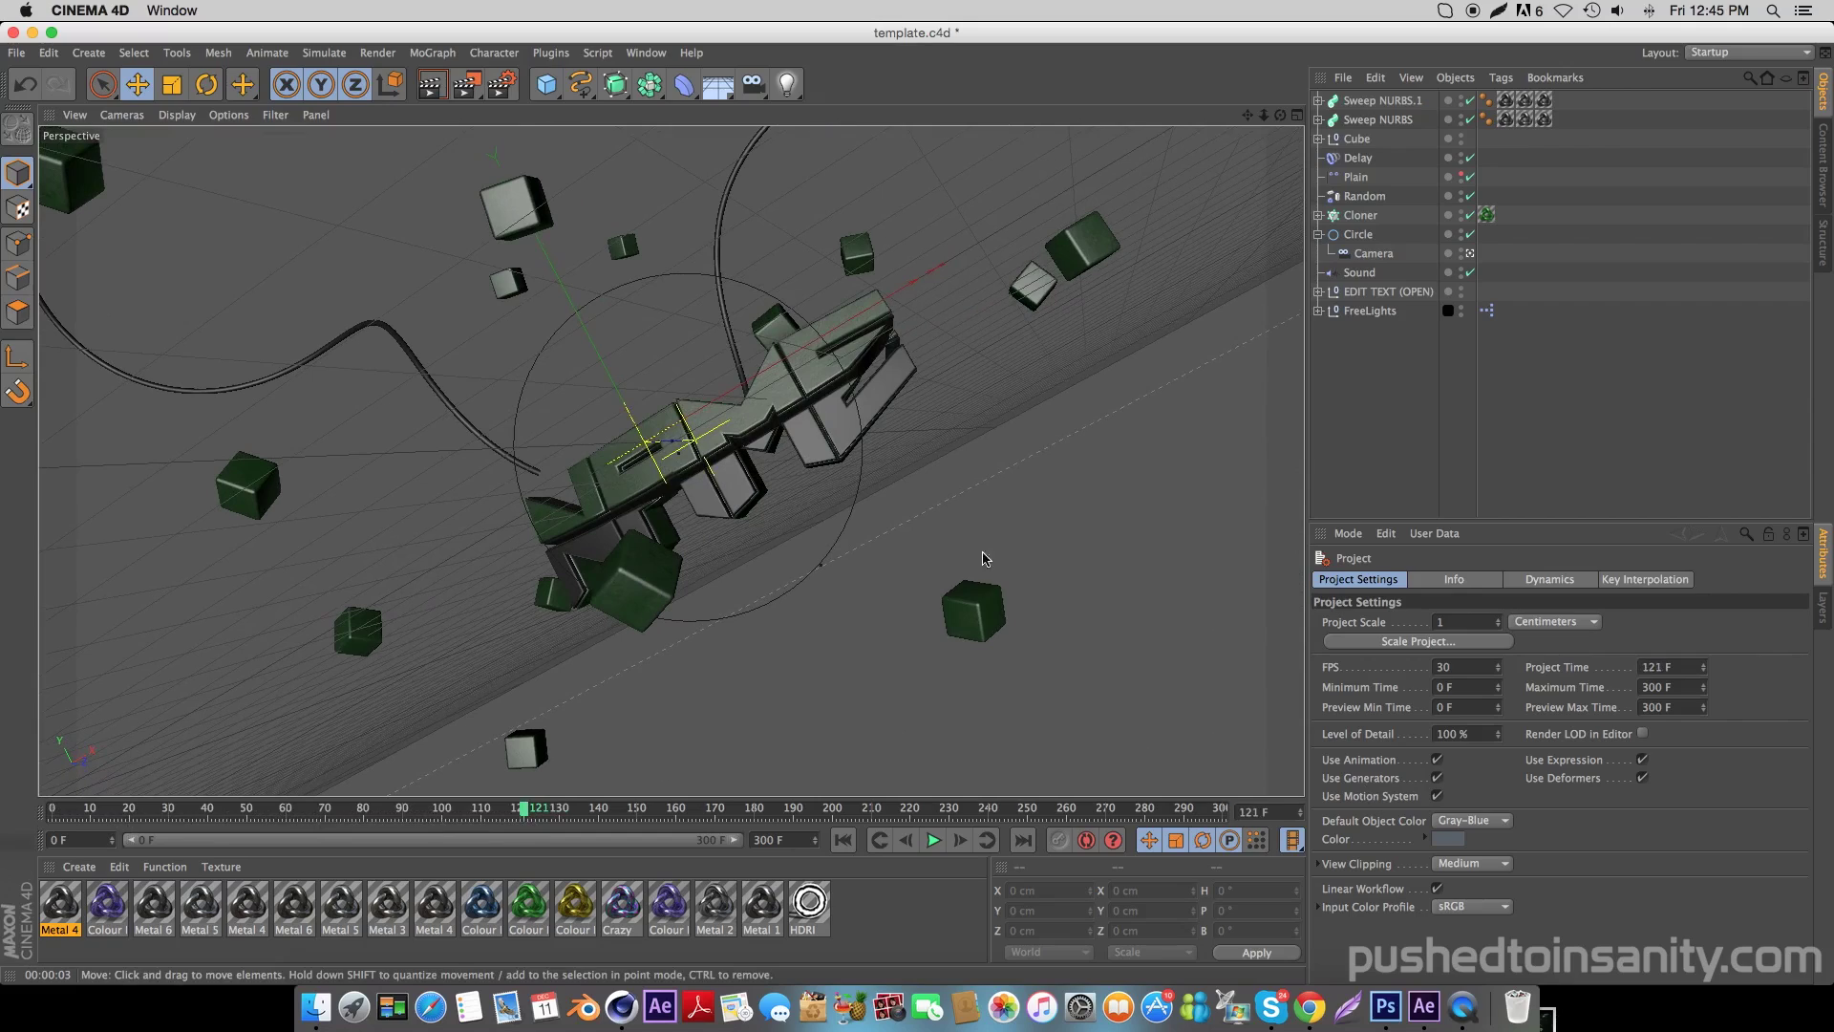
Select all four Text objects inside EDIT TEXT (OPEN).
{"action": "left_click", "coordinate": [1320, 292]}
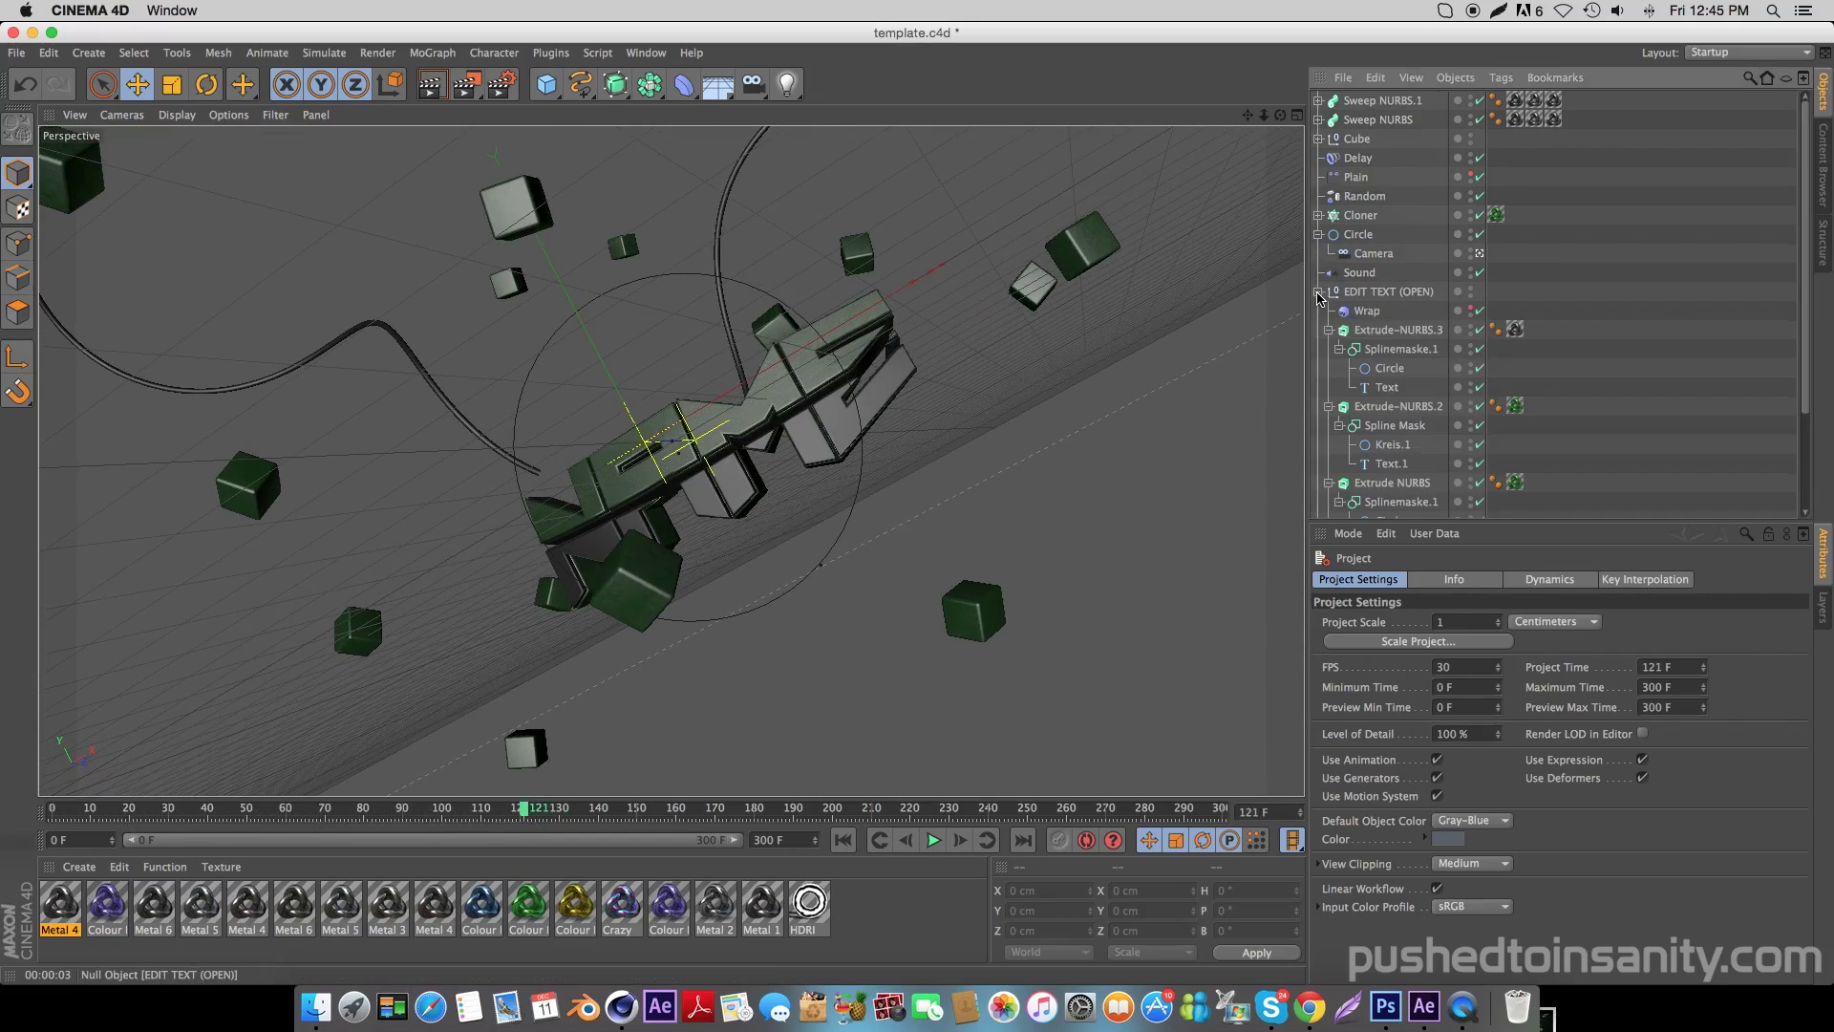
{"action": "scroll", "coordinate": [1394, 372], "scroll_direction": "down", "scroll_amount": 1}
{"action": "left_click", "coordinate": [1387, 365]}
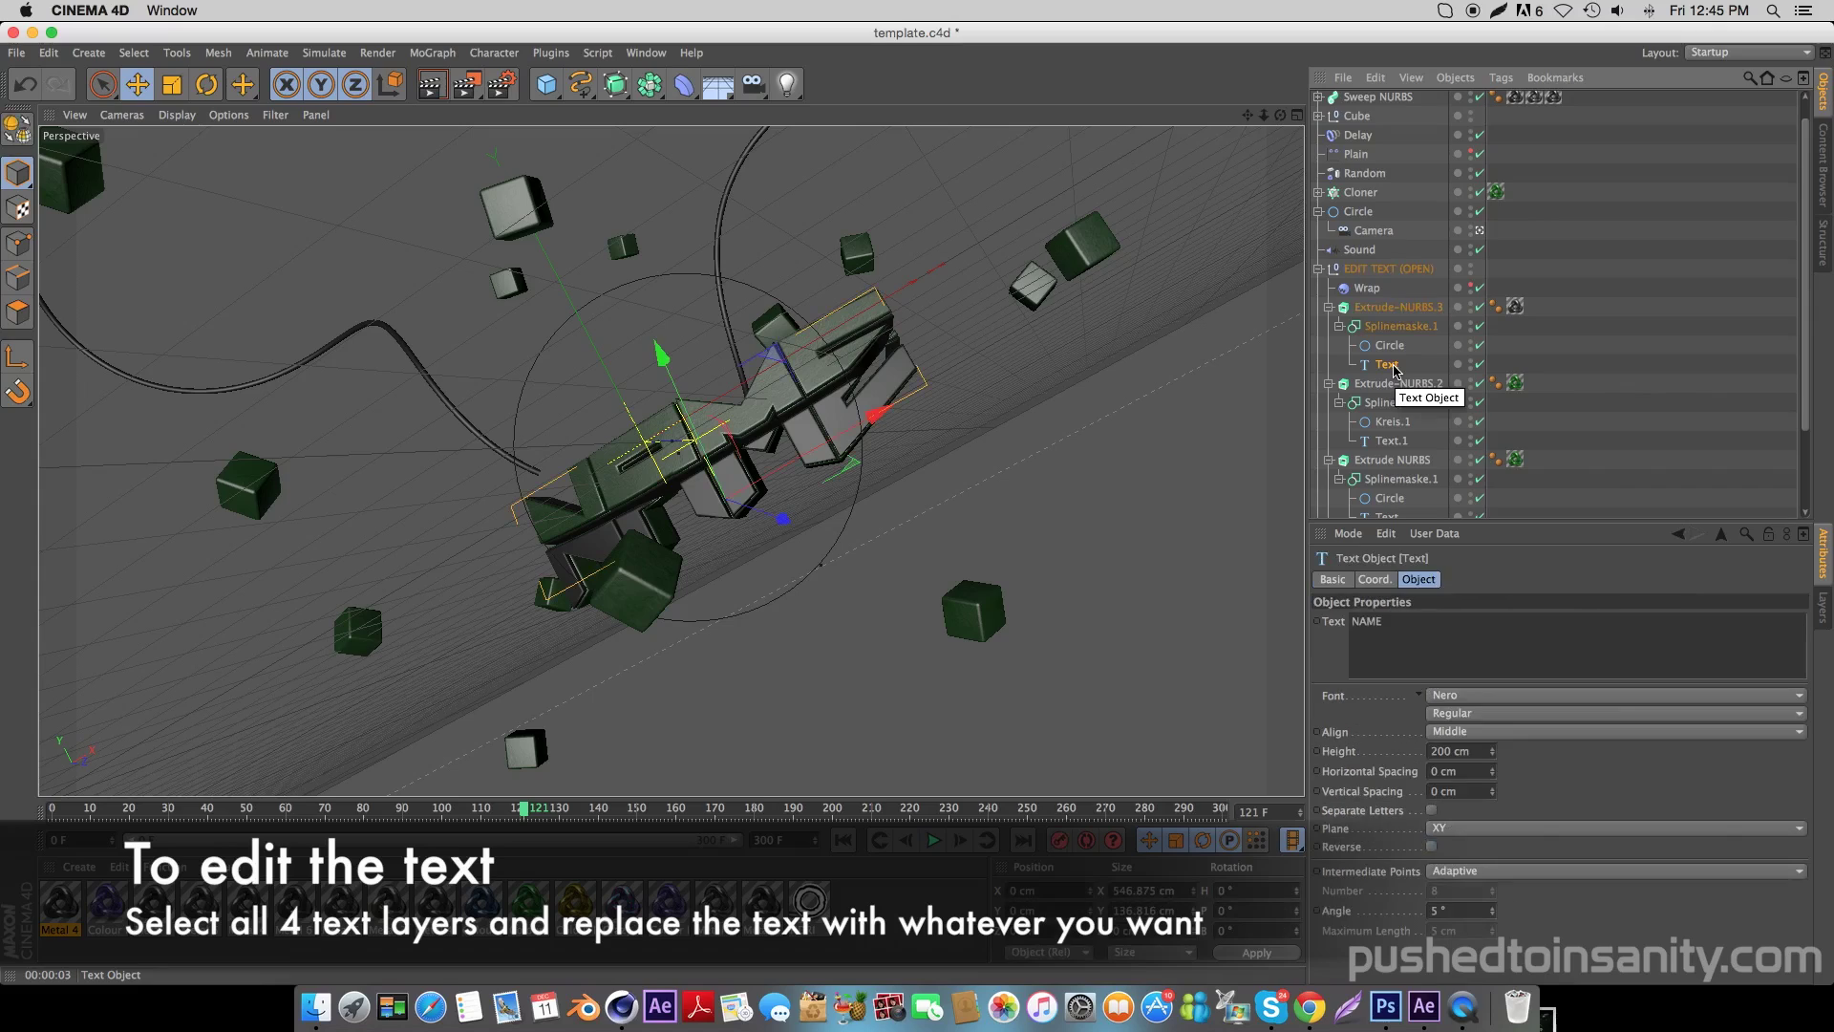
{"action": "left_click", "coordinate": [1391, 441], "text": "ctrl"}
{"action": "scroll", "coordinate": [1397, 492], "scroll_direction": "down", "scroll_amount": 1}
{"action": "scroll", "coordinate": [1398, 492], "scroll_direction": "down", "scroll_amount": 1}
{"action": "left_click", "coordinate": [1394, 492], "text": "ctrl"}
{"action": "scroll", "coordinate": [1400, 489], "scroll_direction": "down", "scroll_amount": 2}
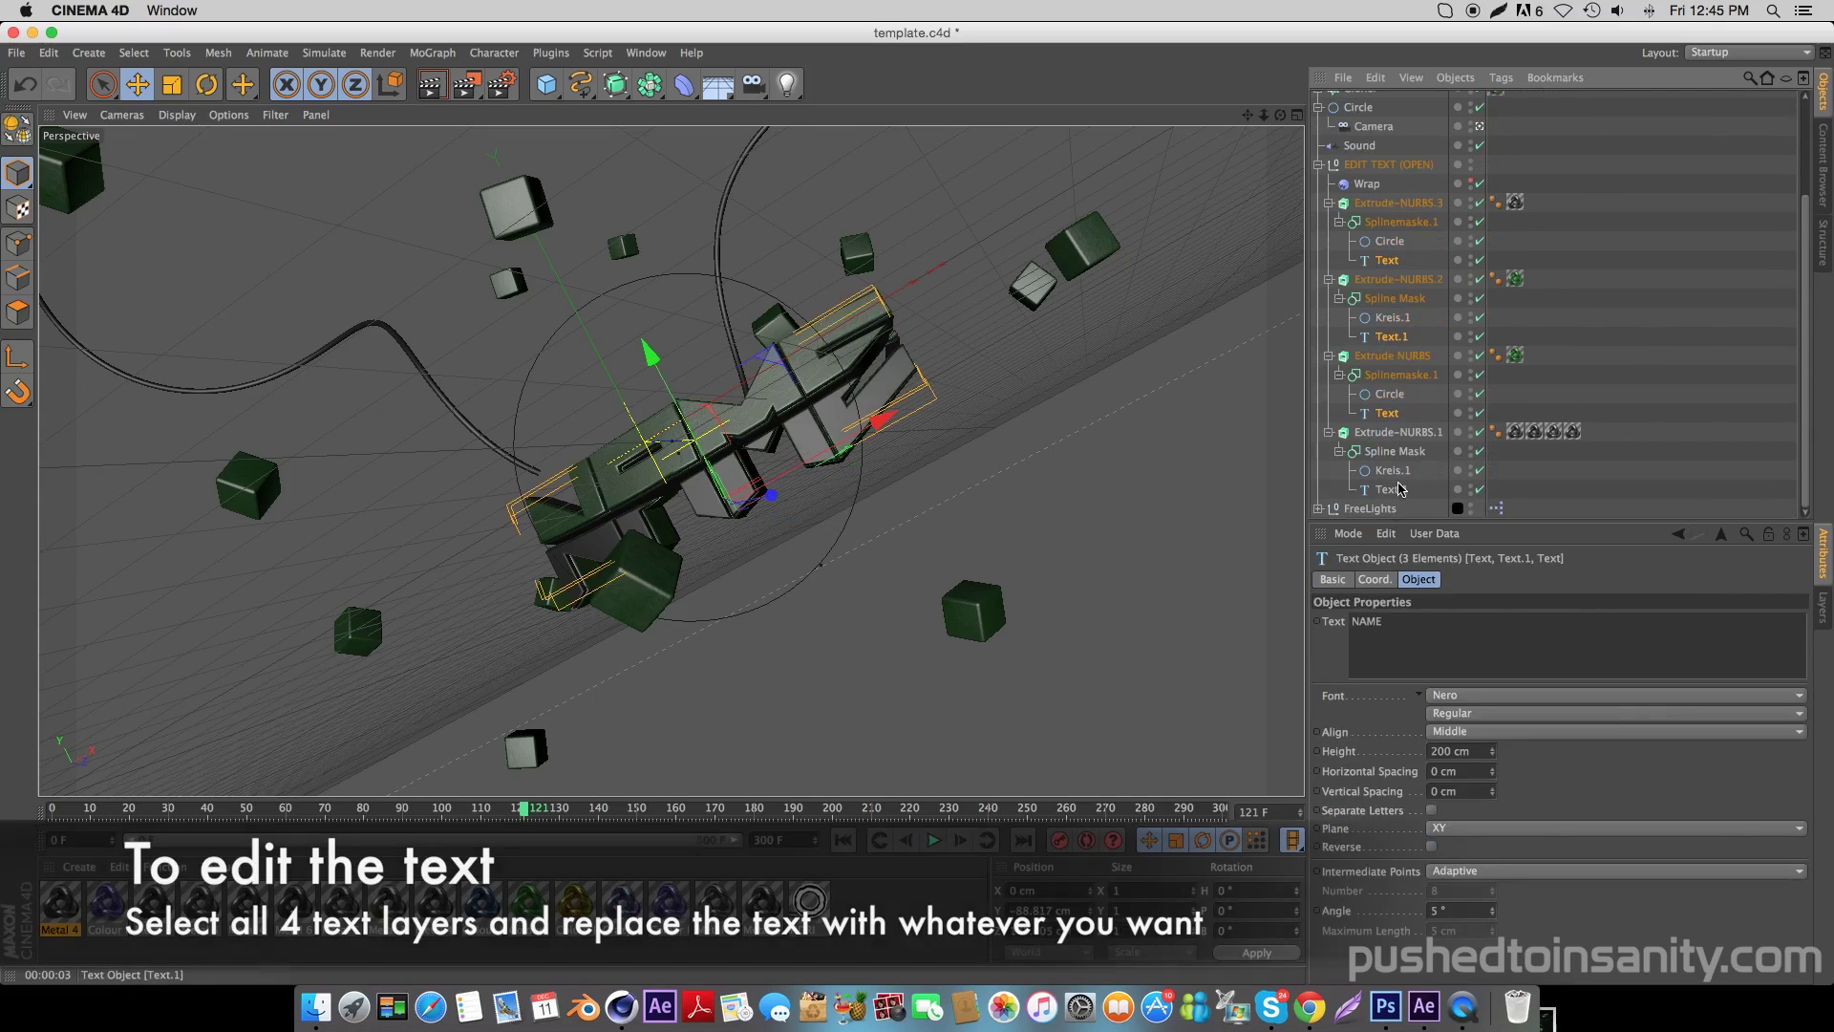
{"action": "left_click", "coordinate": [1400, 489], "text": "ctrl"}
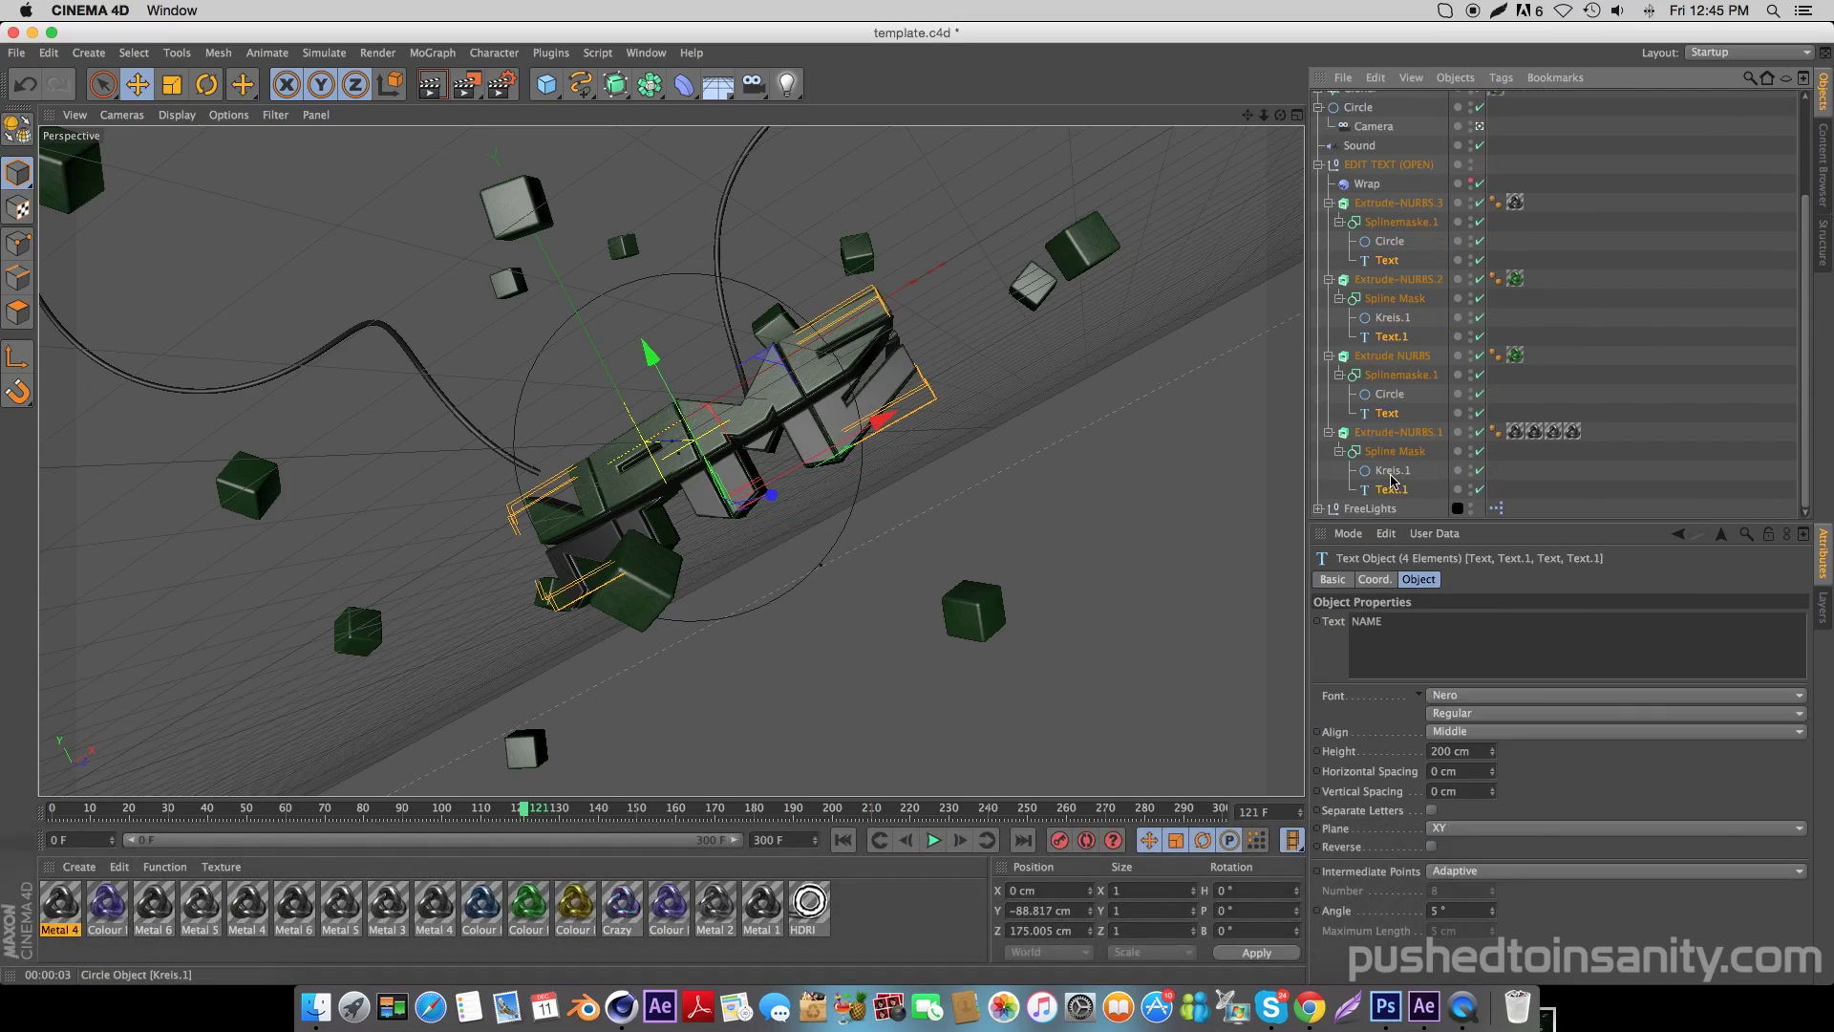
Replace NAME with INSANITY in the Text field and render a preview.
{"action": "double_click", "coordinate": [1404, 621]}
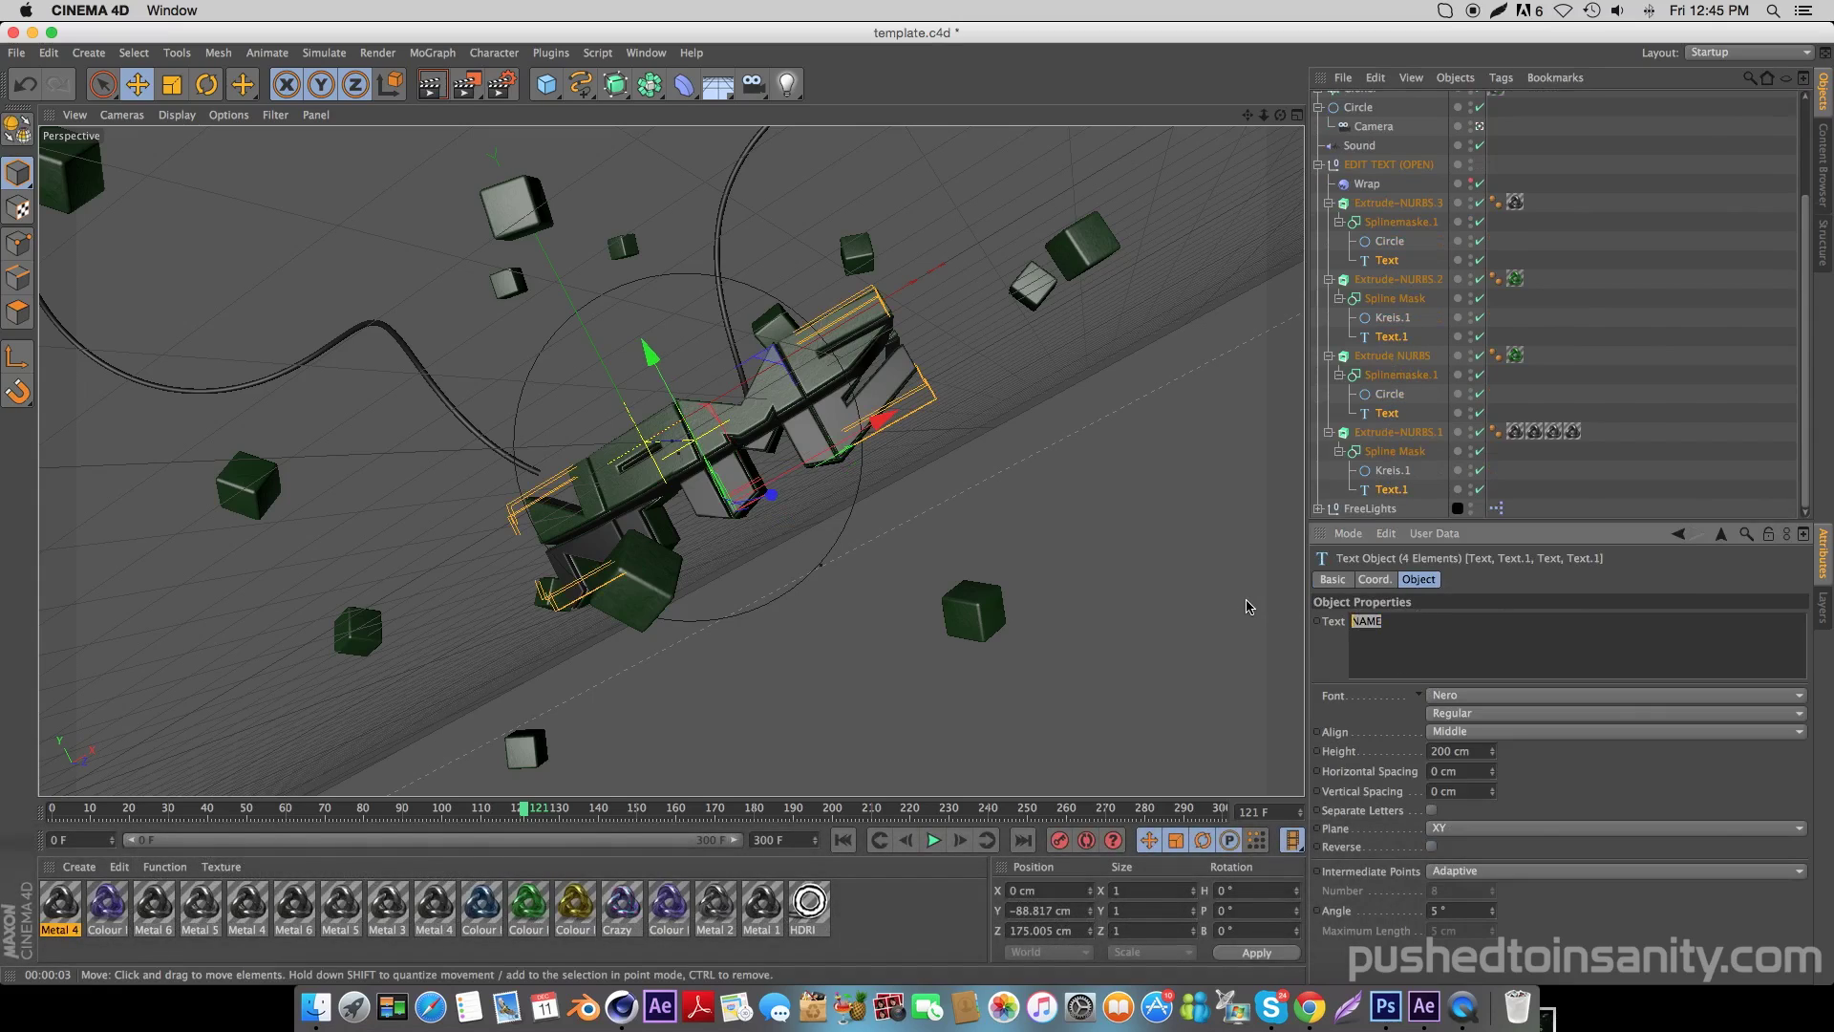
{"action": "key", "text": "Return"}
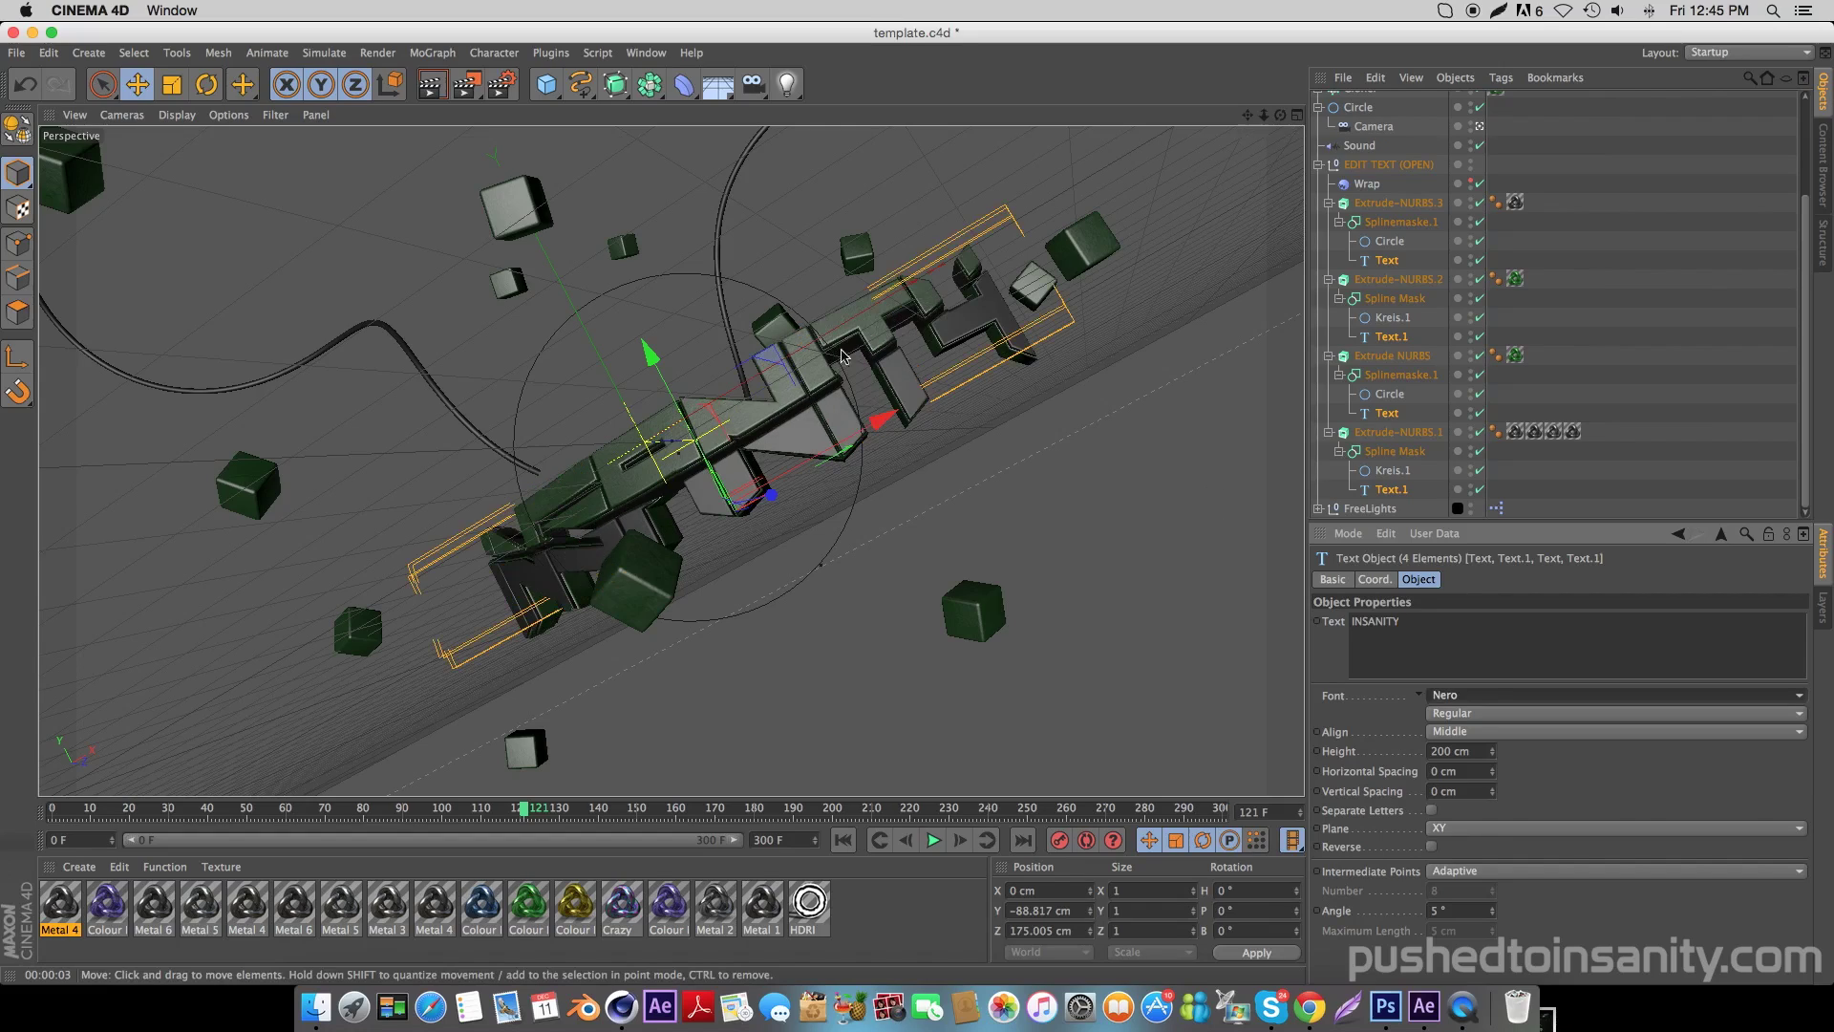
{"action": "key", "text": "super+r"}
{"action": "left_click", "coordinate": [478, 327]}
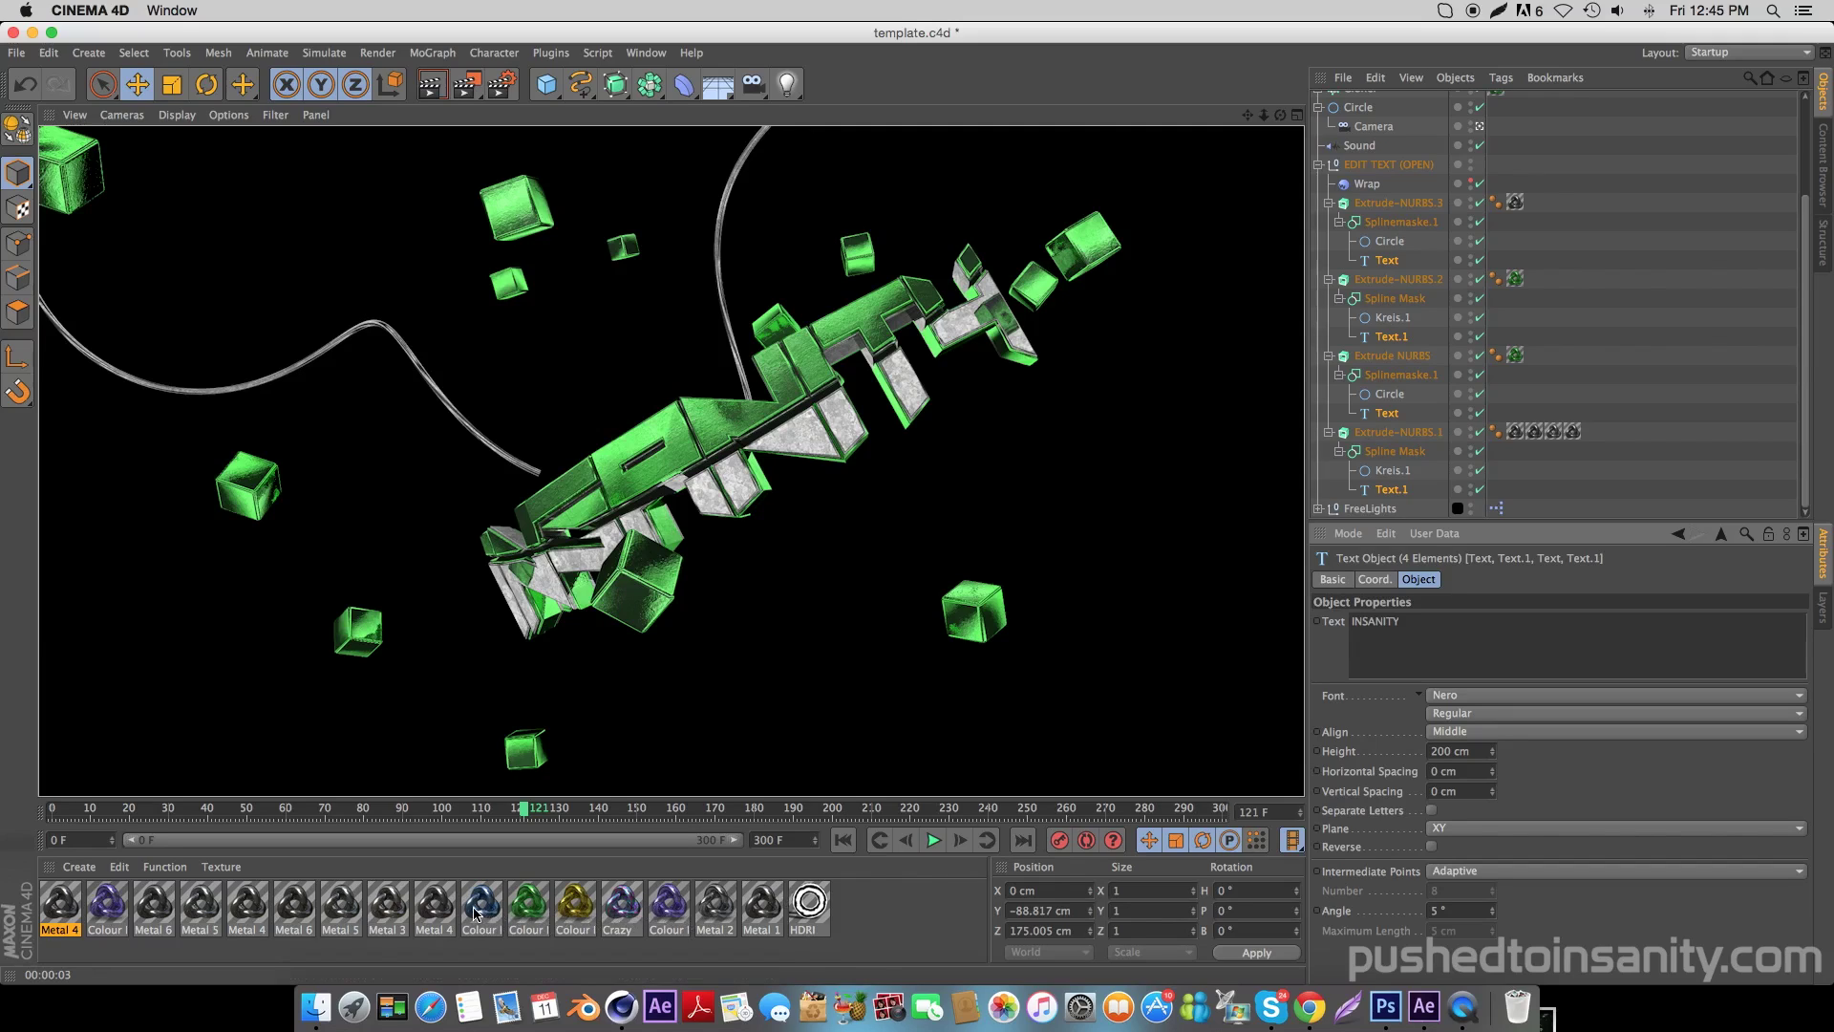
Apply a blue metal material to the INSANITY text extrusion, render a preview, and pick up the Colour material.
{"action": "left_click_drag", "start_coordinate": [474, 912], "coordinate": [696, 789]}
{"action": "left_click_drag", "start_coordinate": [1514, 363], "coordinate": [1514, 363]}
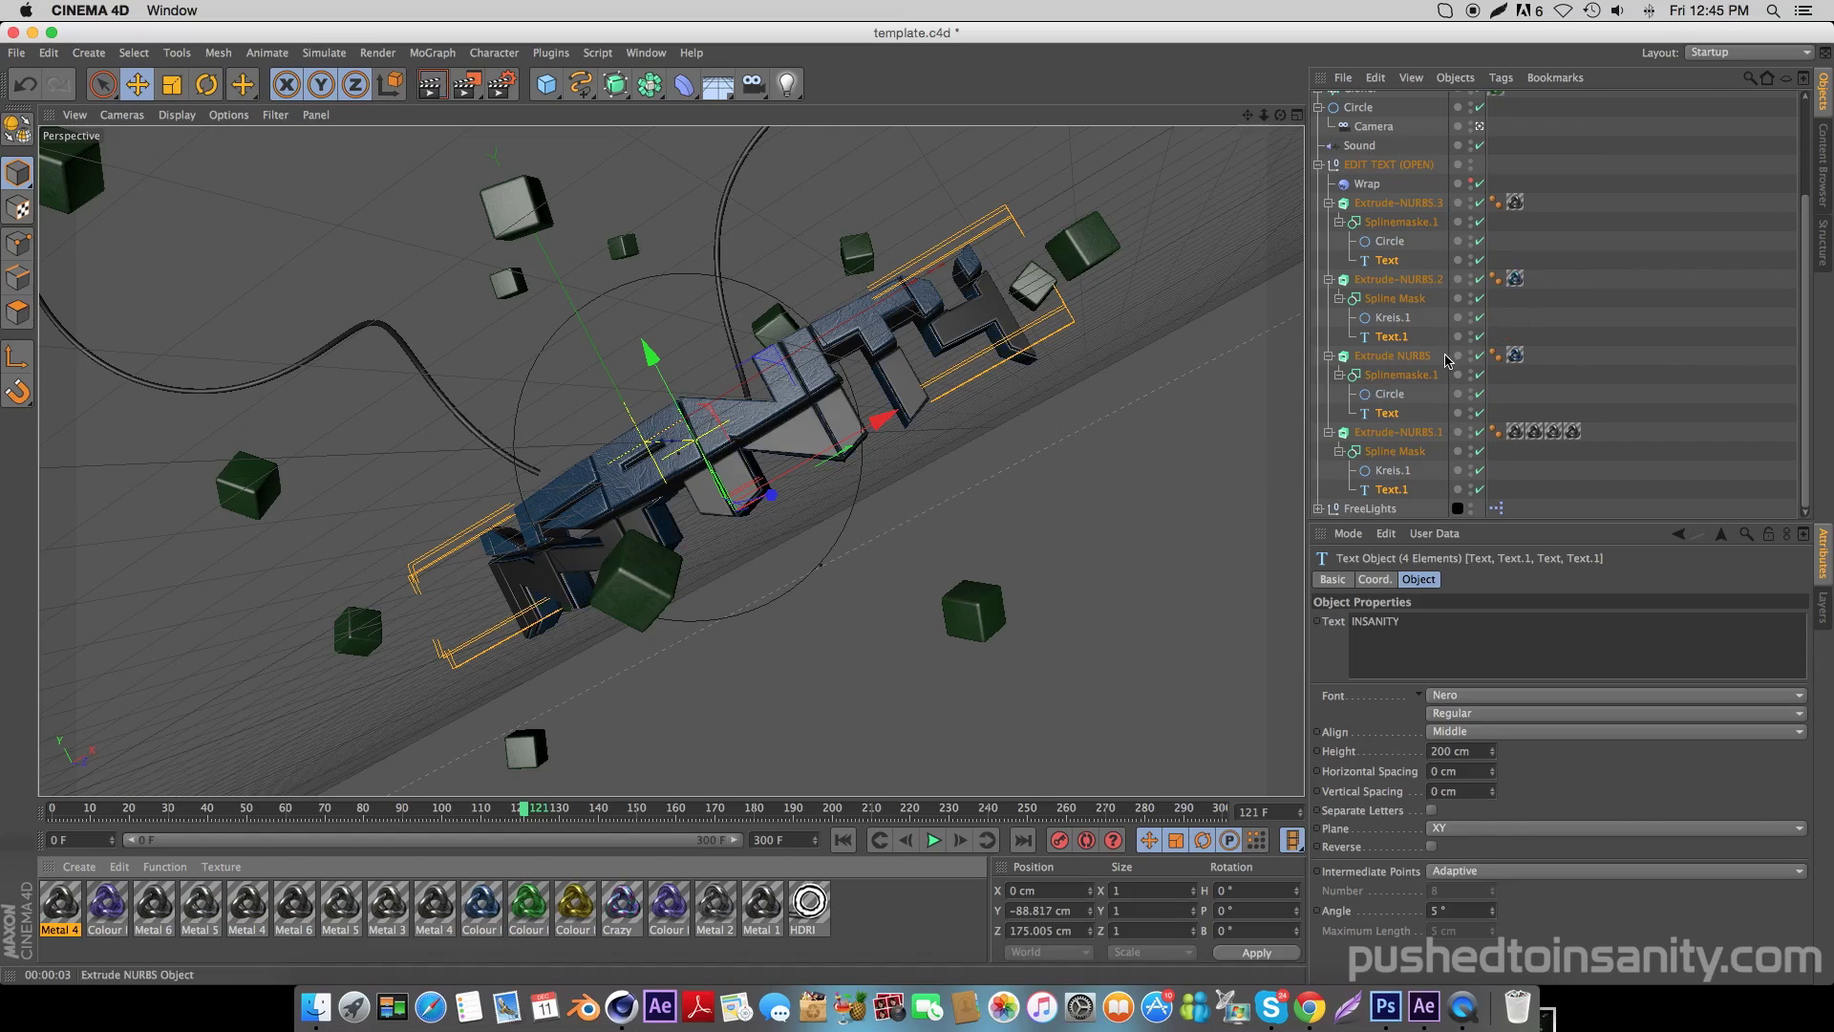
{"action": "left_click", "coordinate": [435, 84]}
{"action": "key", "text": "Return"}
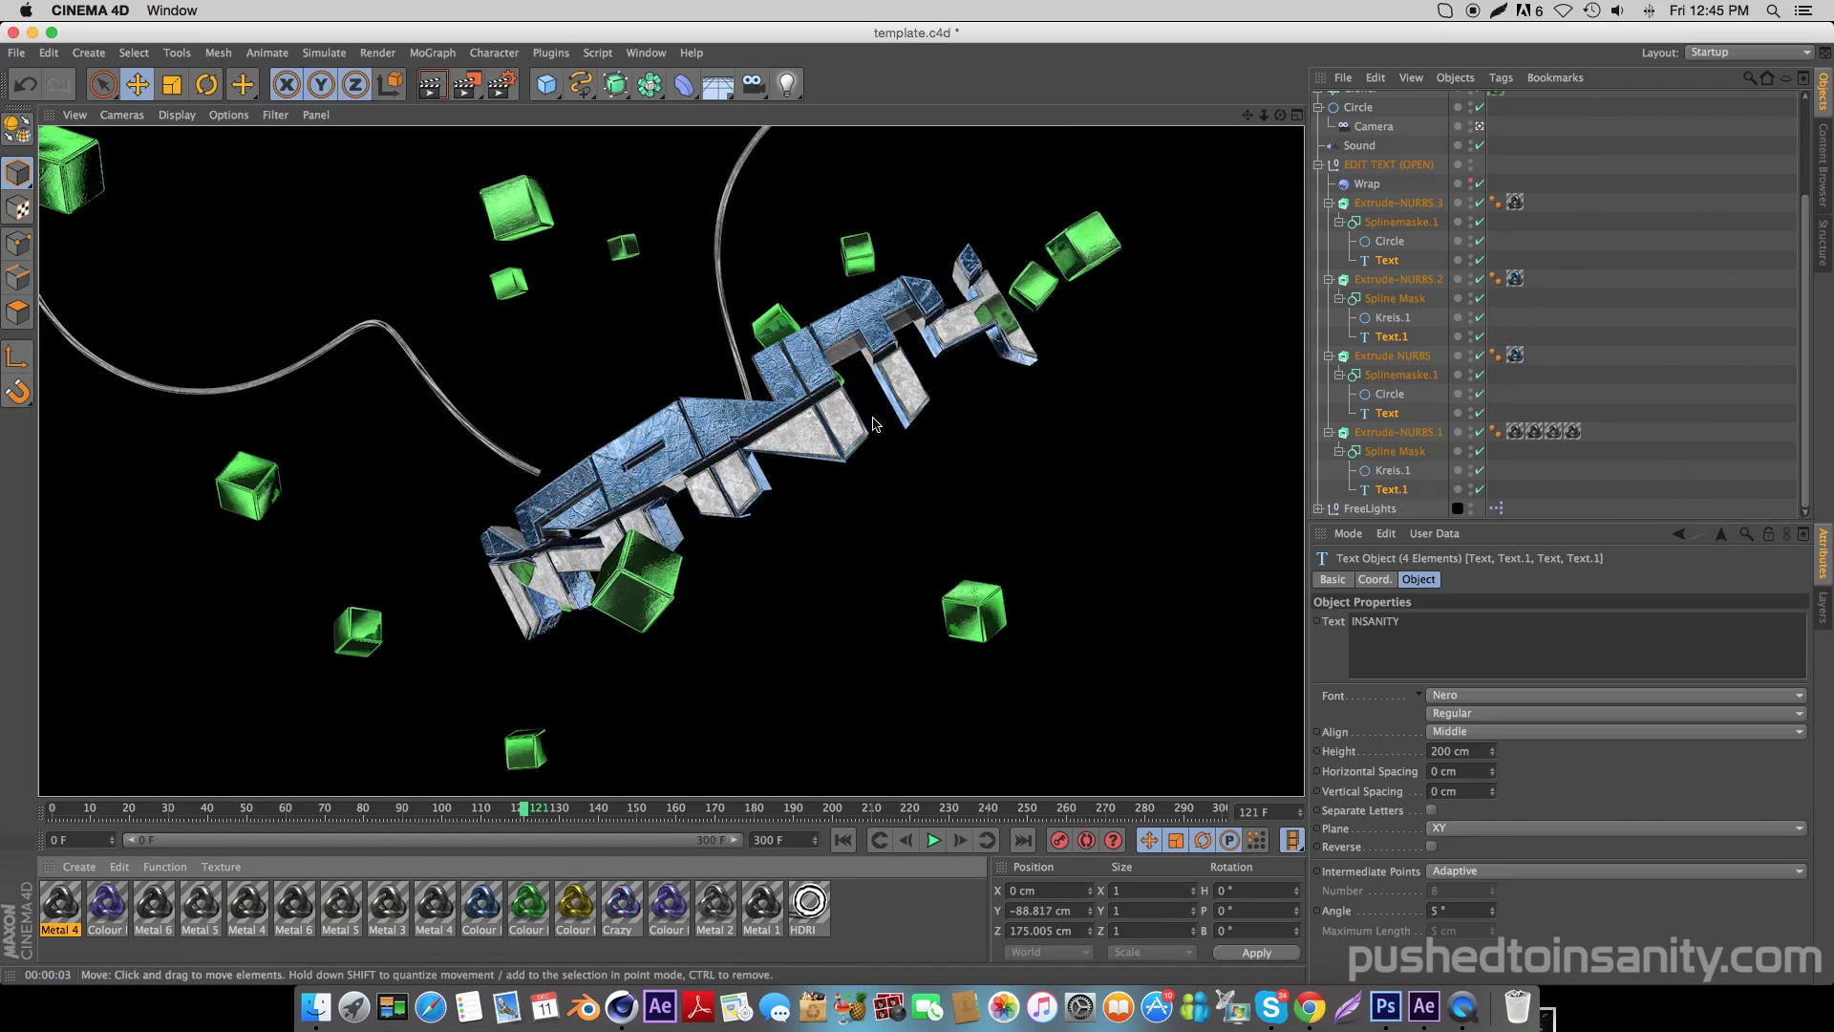
{"action": "scroll", "coordinate": [1524, 306], "scroll_direction": "up", "scroll_amount": 3}
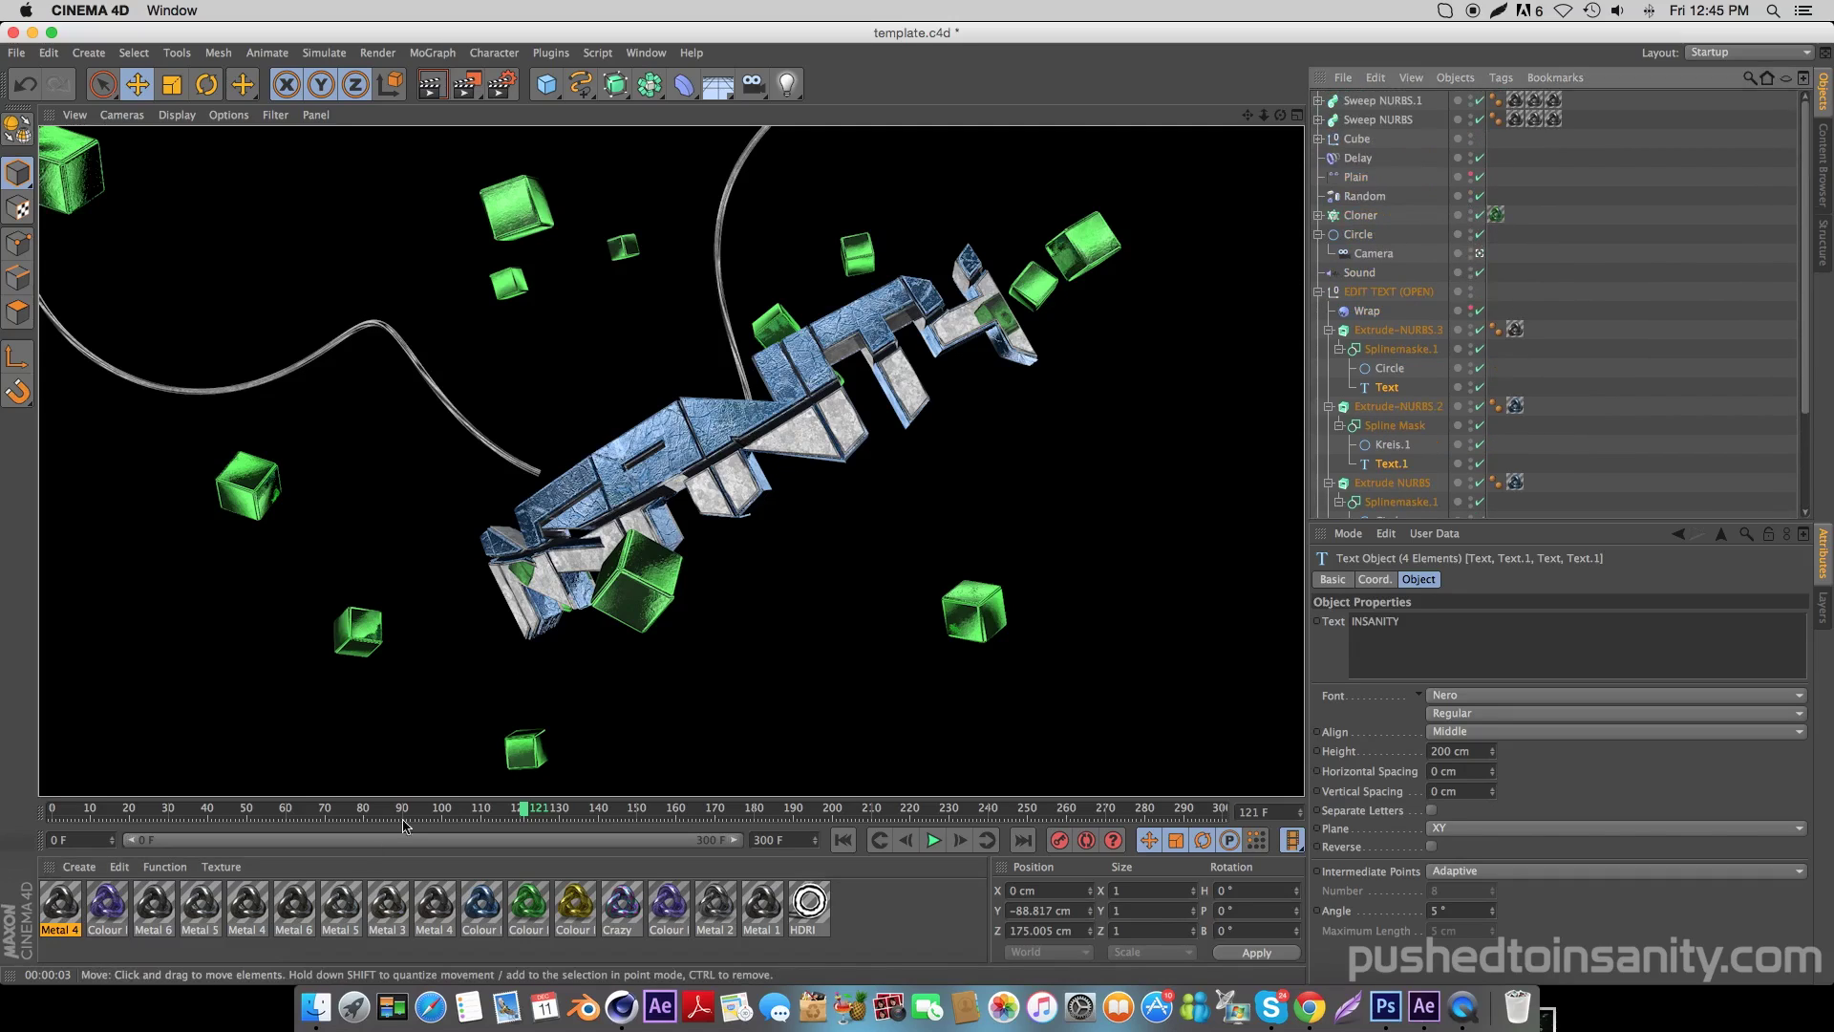
{"action": "left_click_drag", "start_coordinate": [105, 912], "coordinate": [589, 734]}
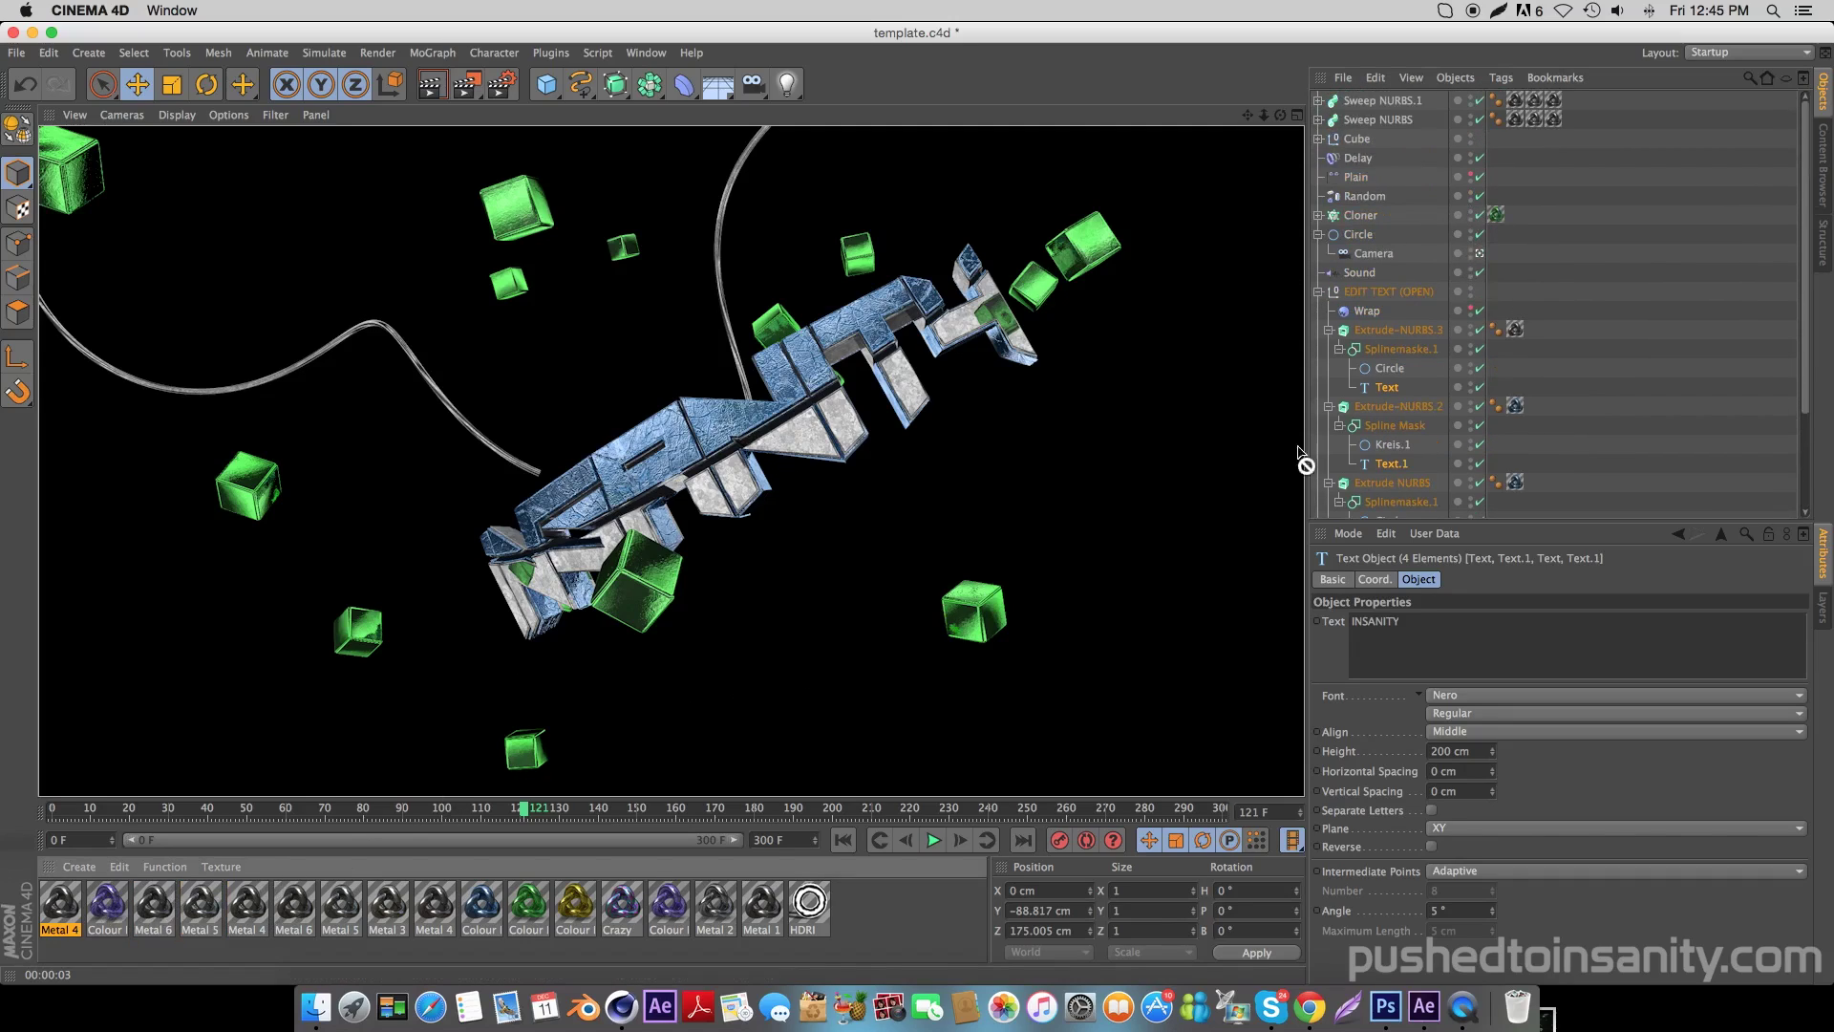
Apply the green Colour material, render a preview, and scrub the animation through to frame 300.
{"action": "left_click_drag", "start_coordinate": [1498, 218], "coordinate": [1498, 219]}
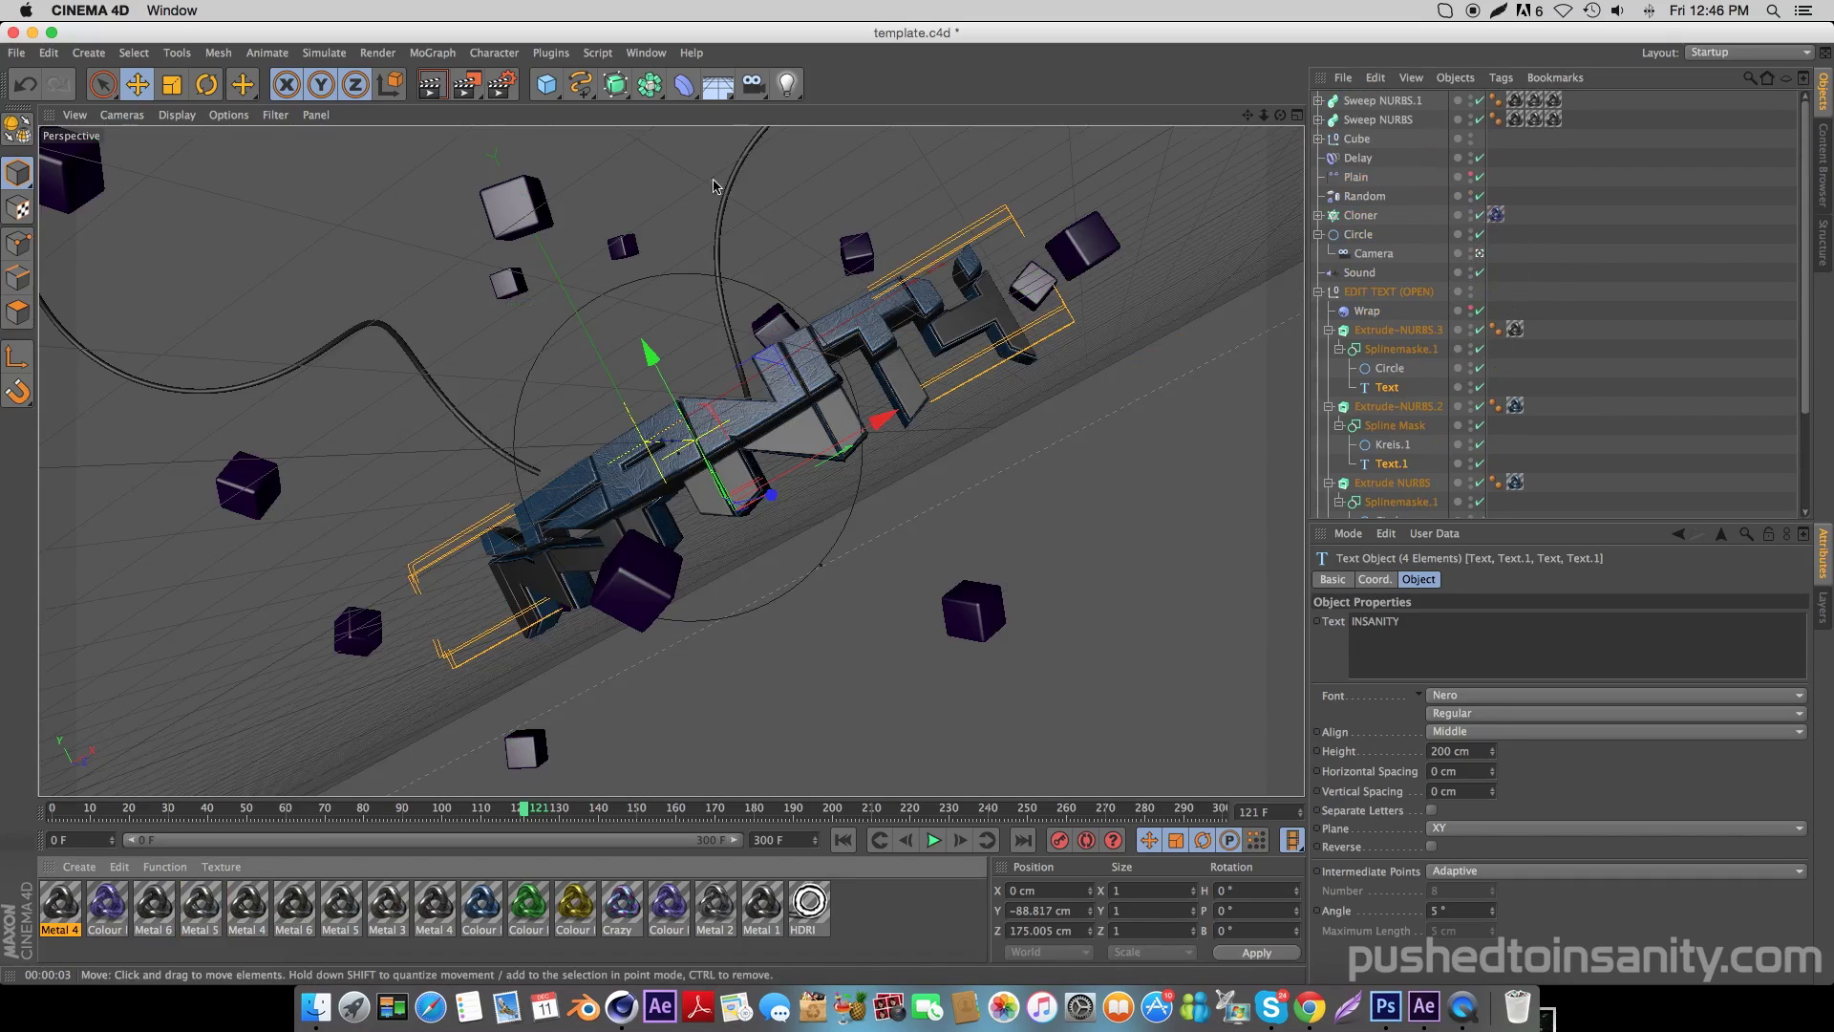
{"action": "left_click", "coordinate": [436, 93]}
{"action": "key", "text": "Return"}
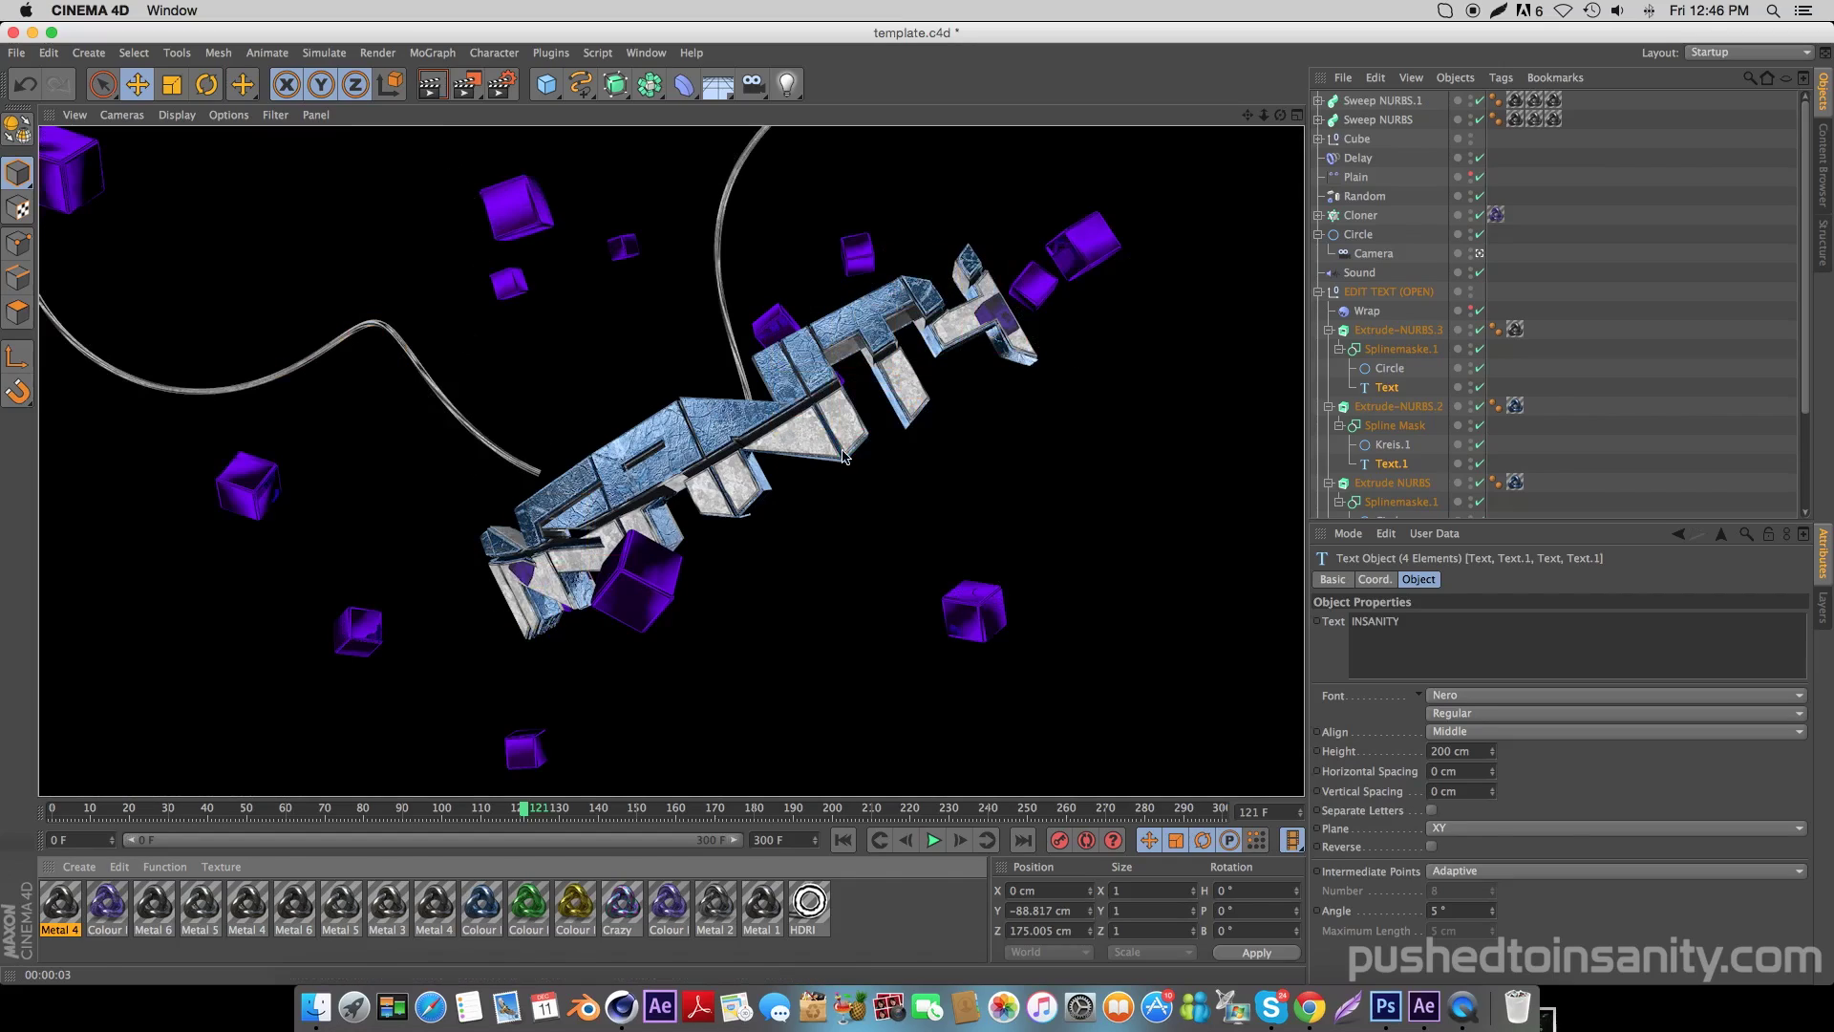
{"action": "left_click", "coordinate": [1664, 514]}
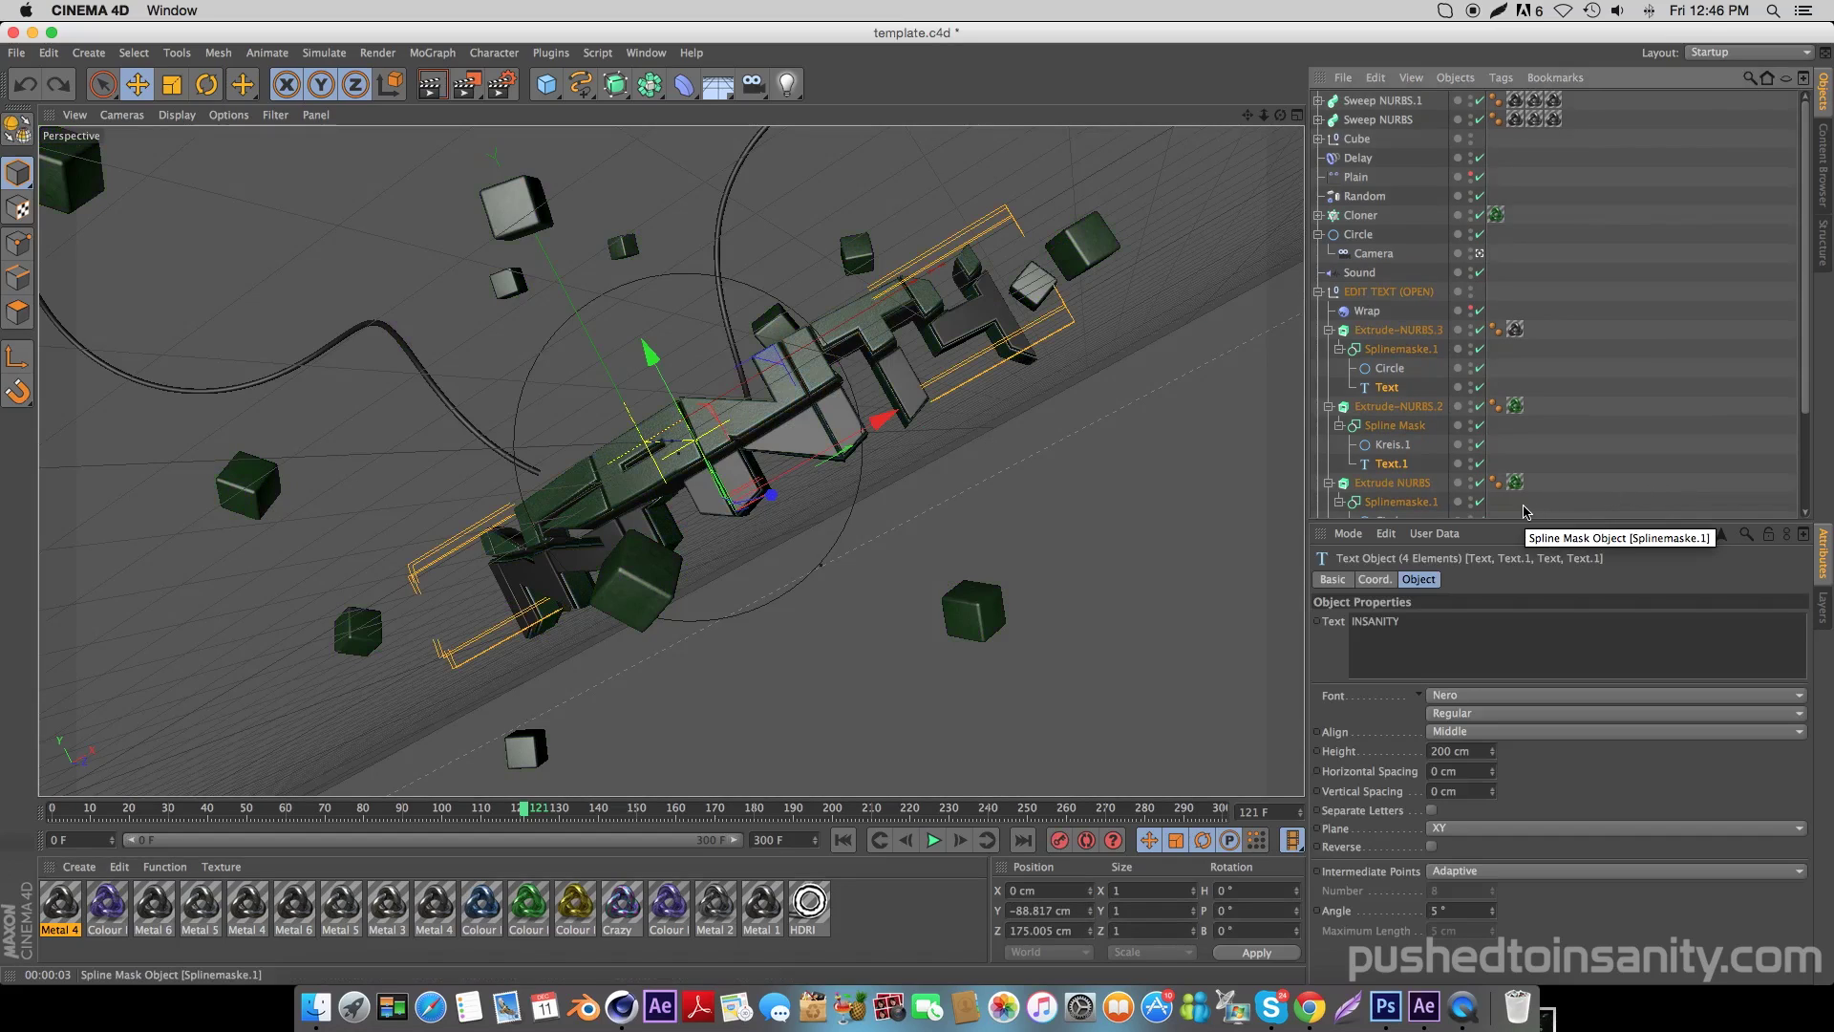
{"action": "scroll", "coordinate": [1516, 447], "scroll_direction": "down", "scroll_amount": 3}
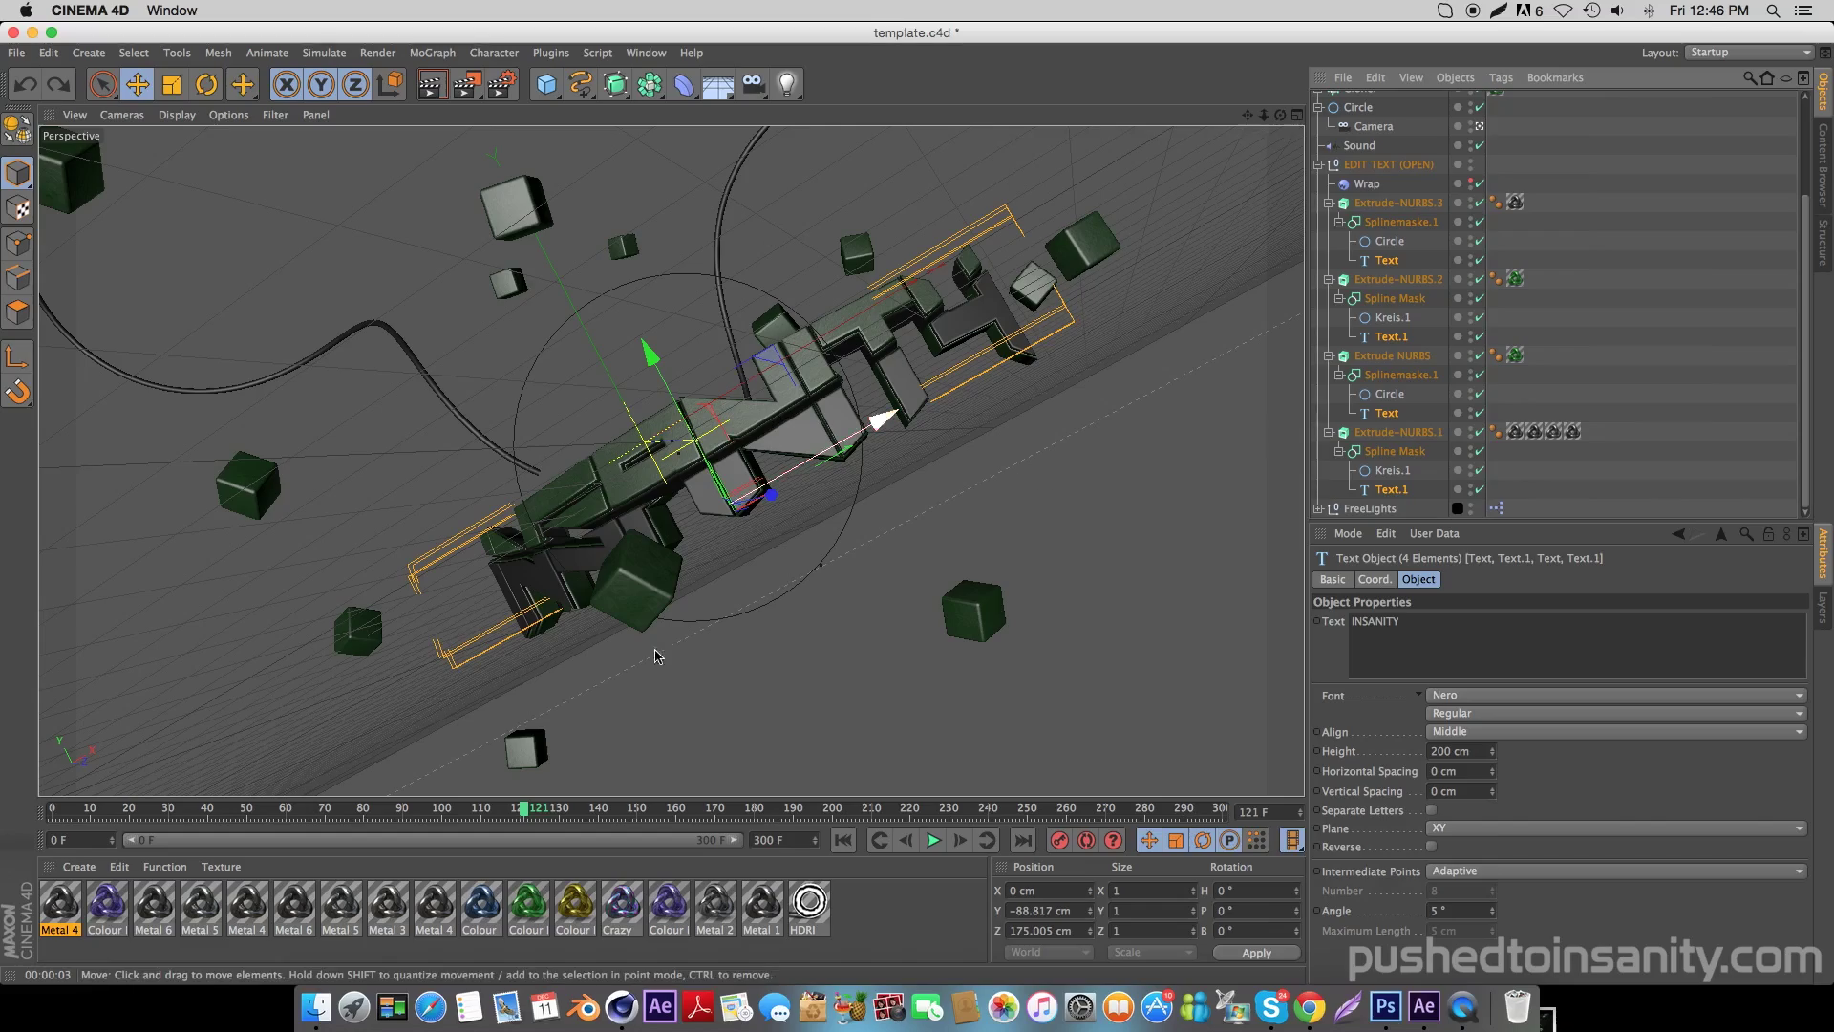
{"action": "left_click_drag", "start_coordinate": [525, 810], "coordinate": [1231, 864]}
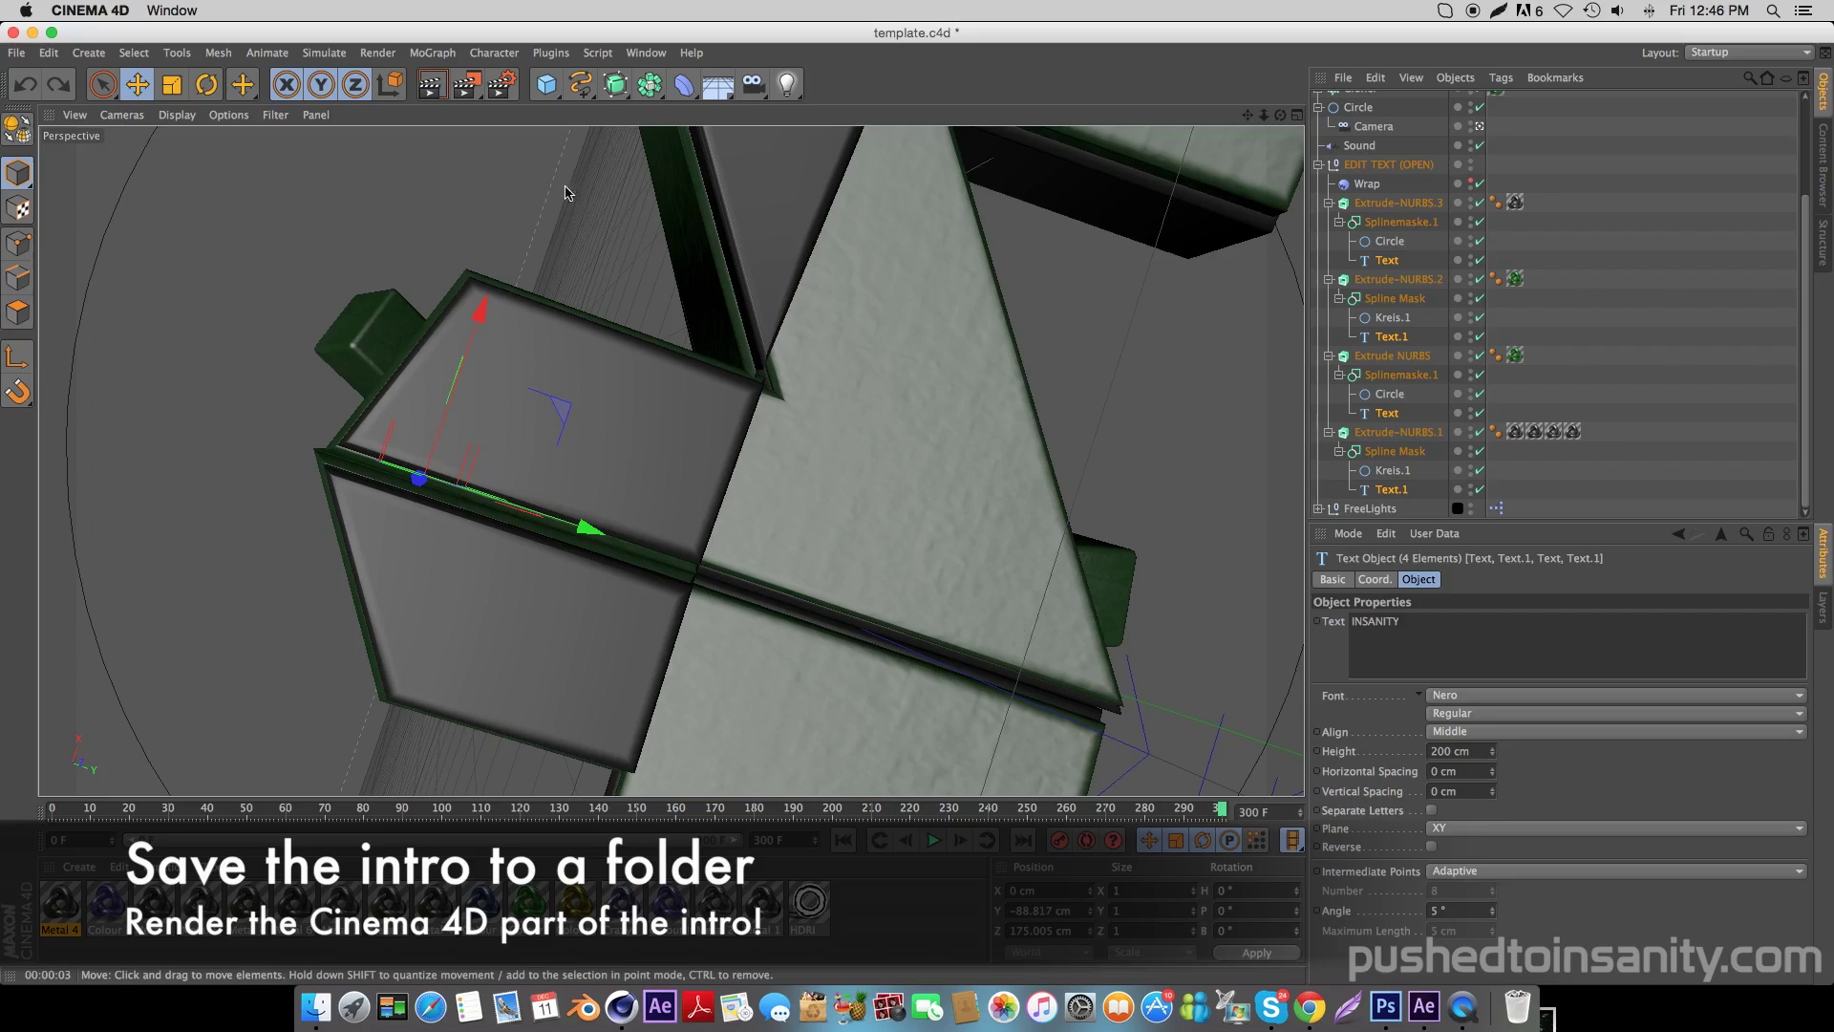
Save renders as 'intro' in 3D Intro Template #326/Render and render to the Picture Viewer.
{"action": "left_click", "coordinate": [502, 84]}
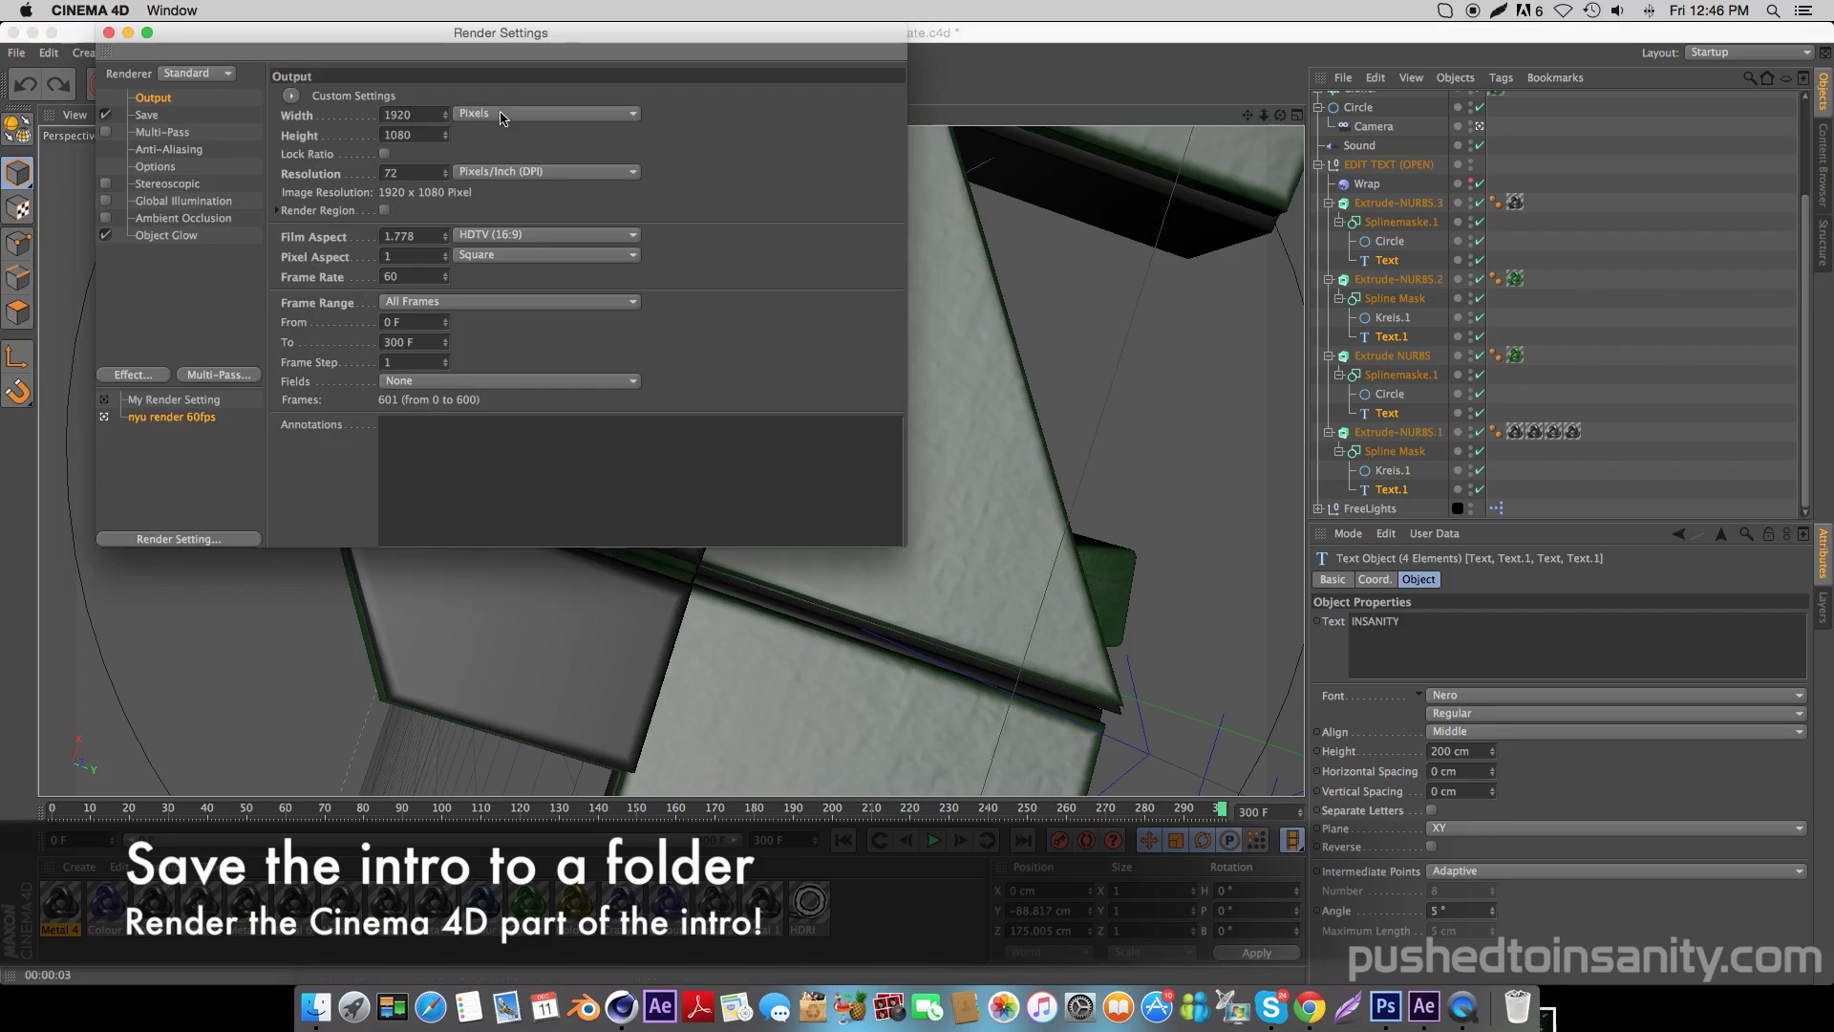
{"action": "left_click", "coordinate": [148, 116]}
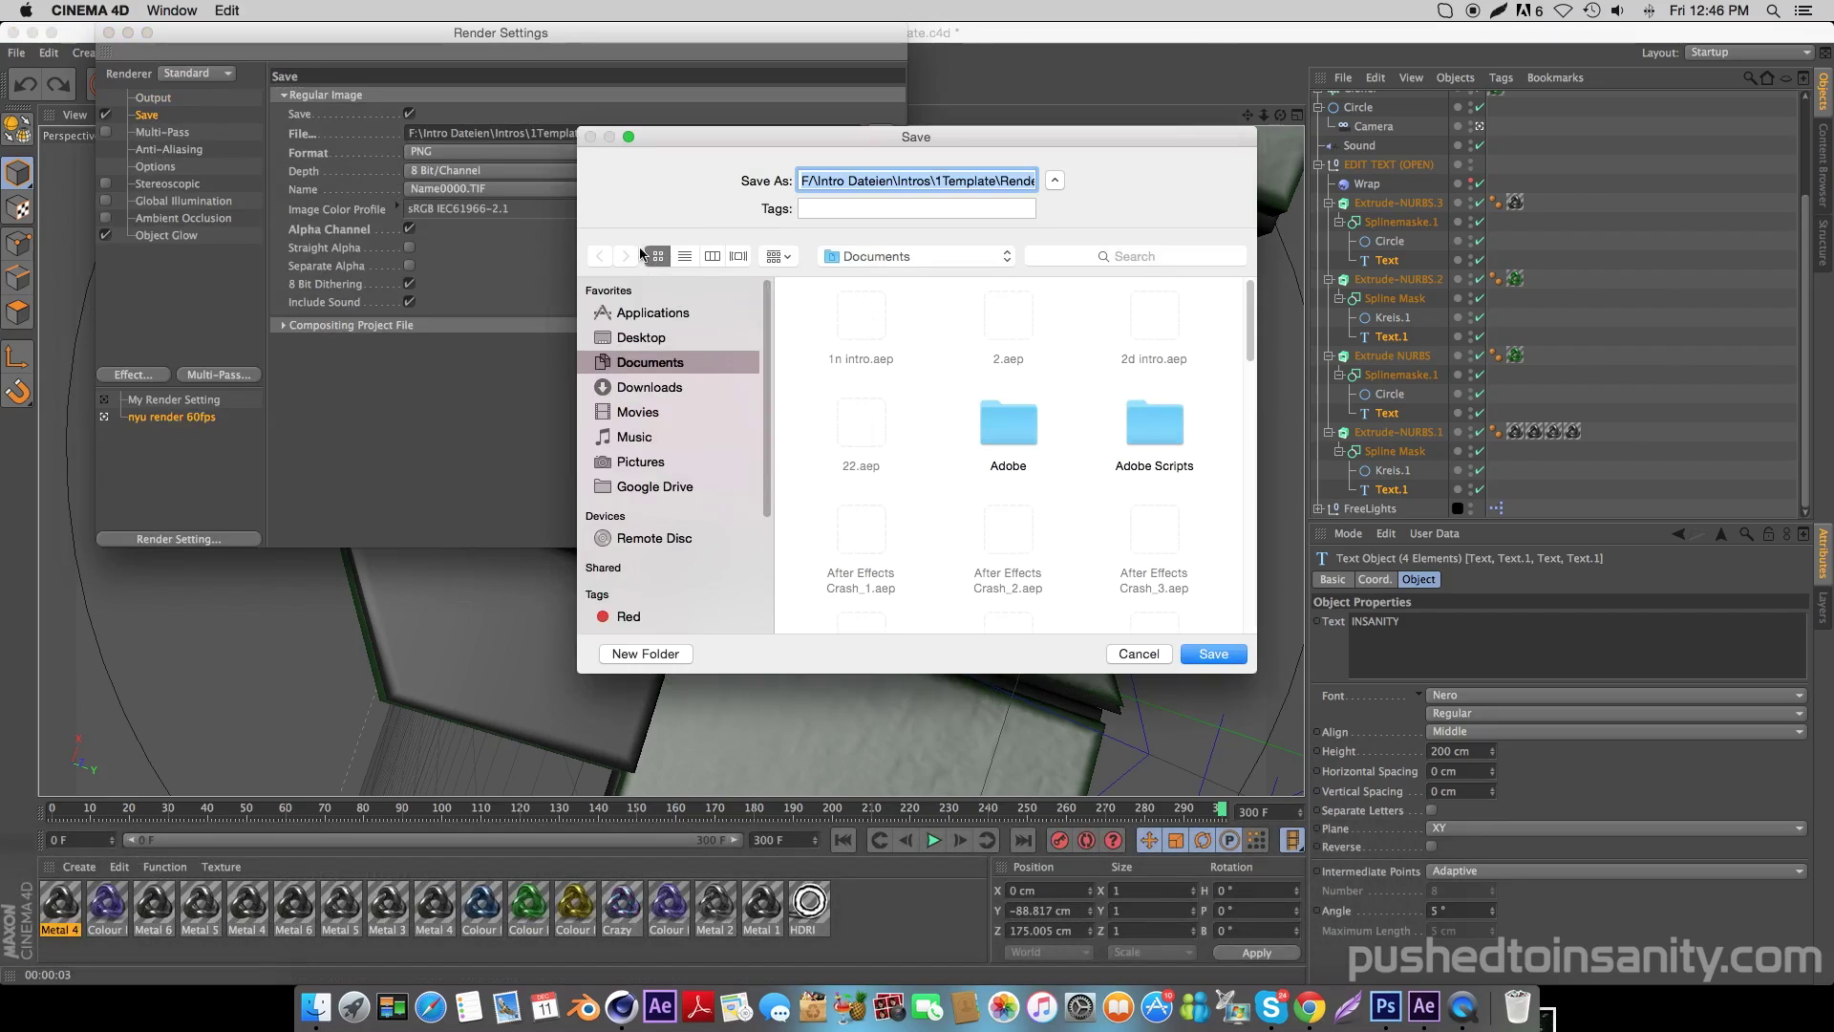
{"action": "left_click", "coordinate": [655, 342]}
{"action": "double_click", "coordinate": [855, 333]}
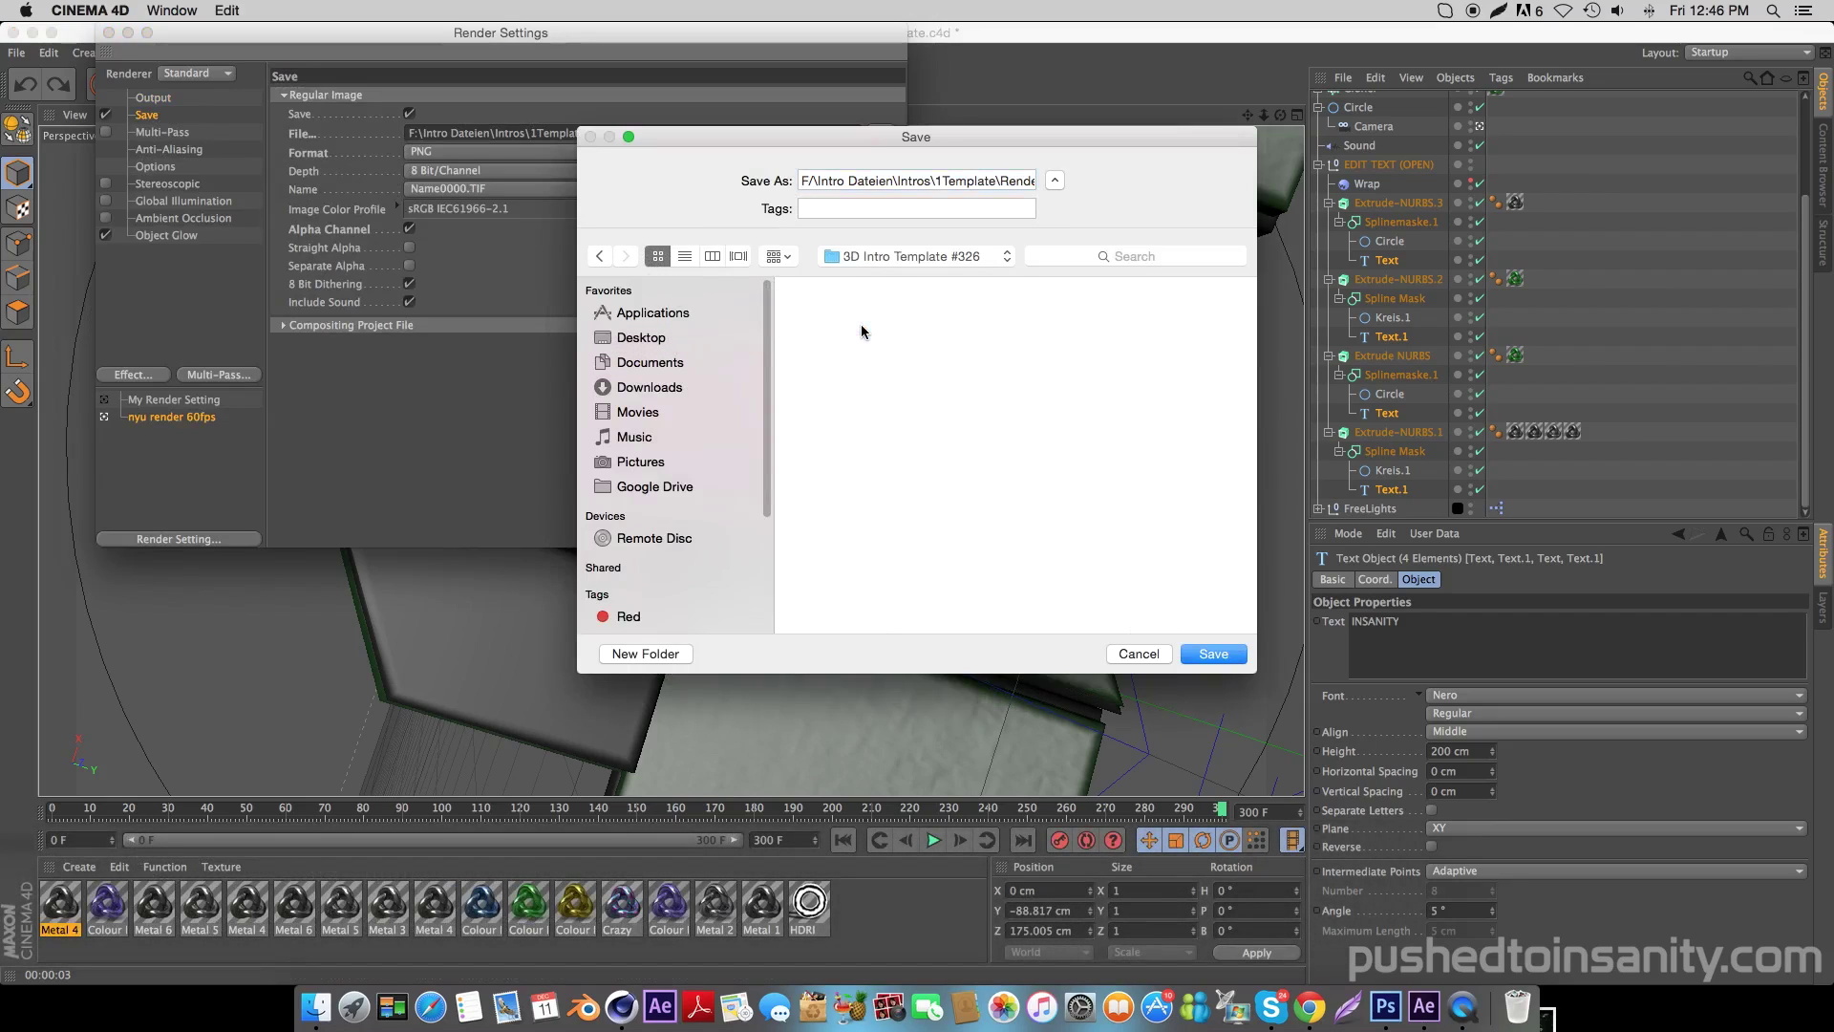
{"action": "double_click", "coordinate": [1012, 414]}
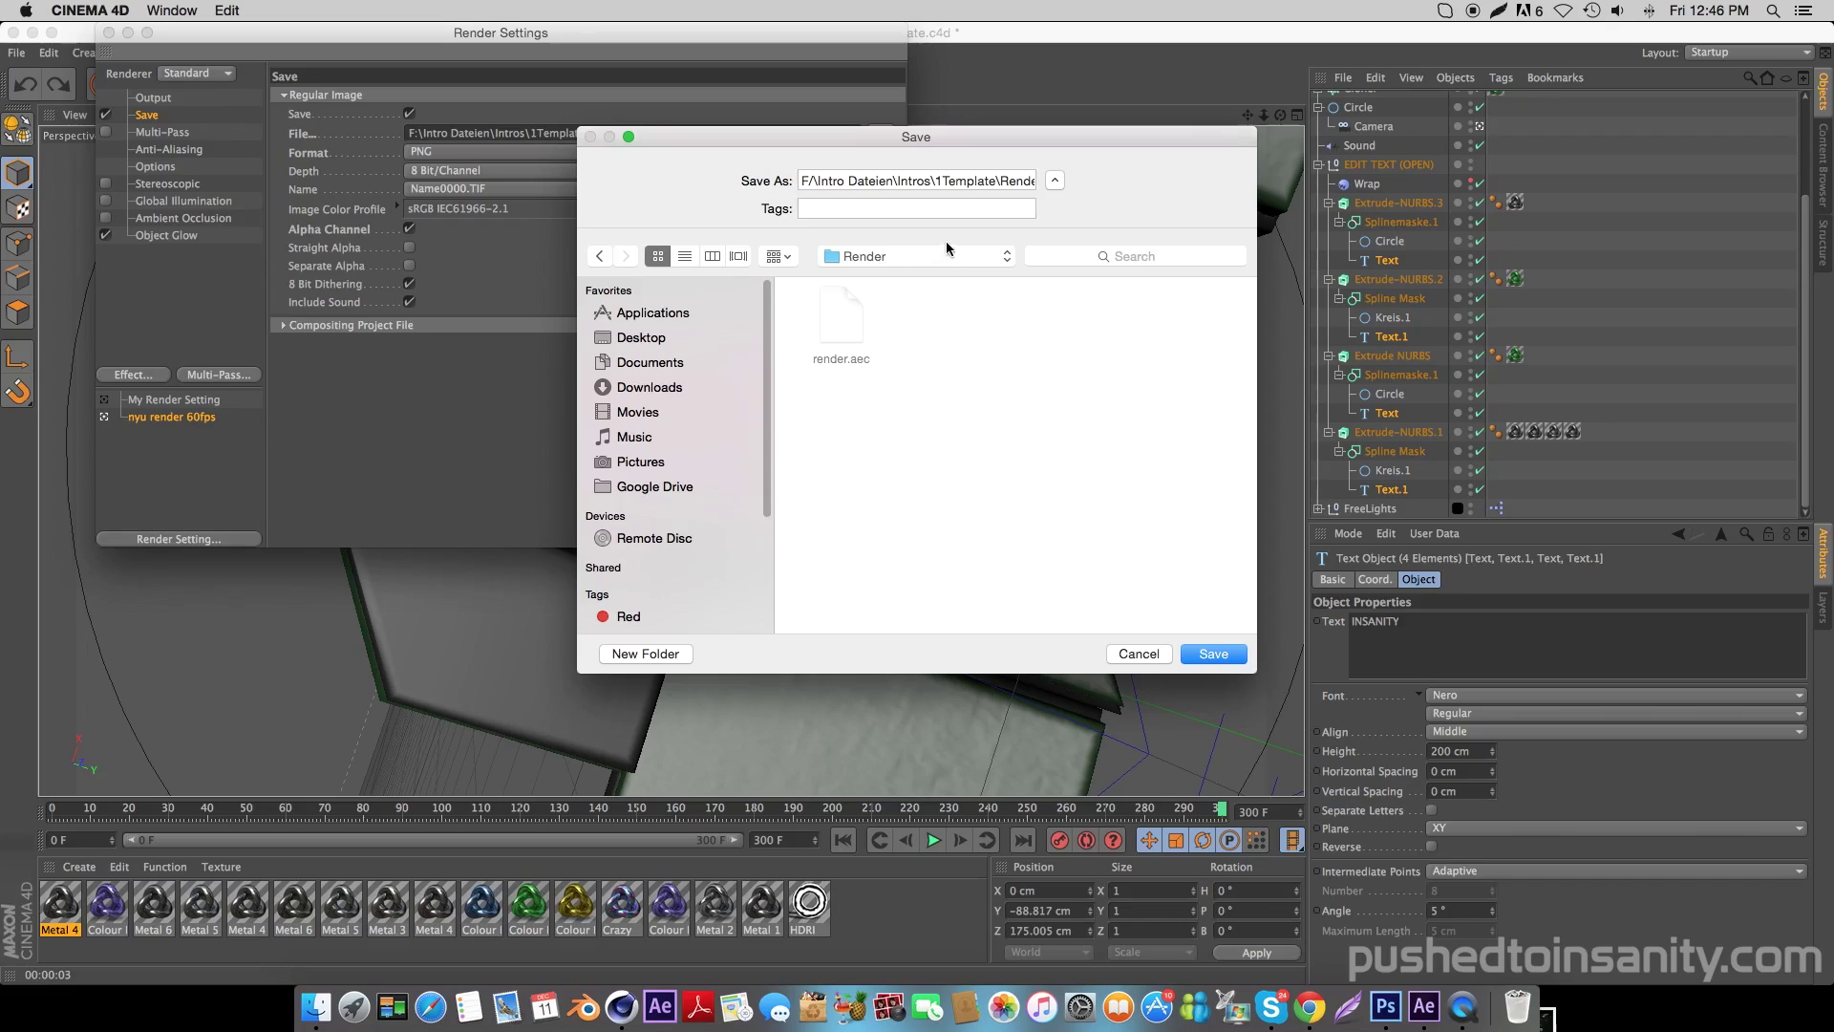
{"action": "triple_click", "coordinate": [944, 182]}
{"action": "type", "text": "intro"}
{"action": "key", "text": "Return"}
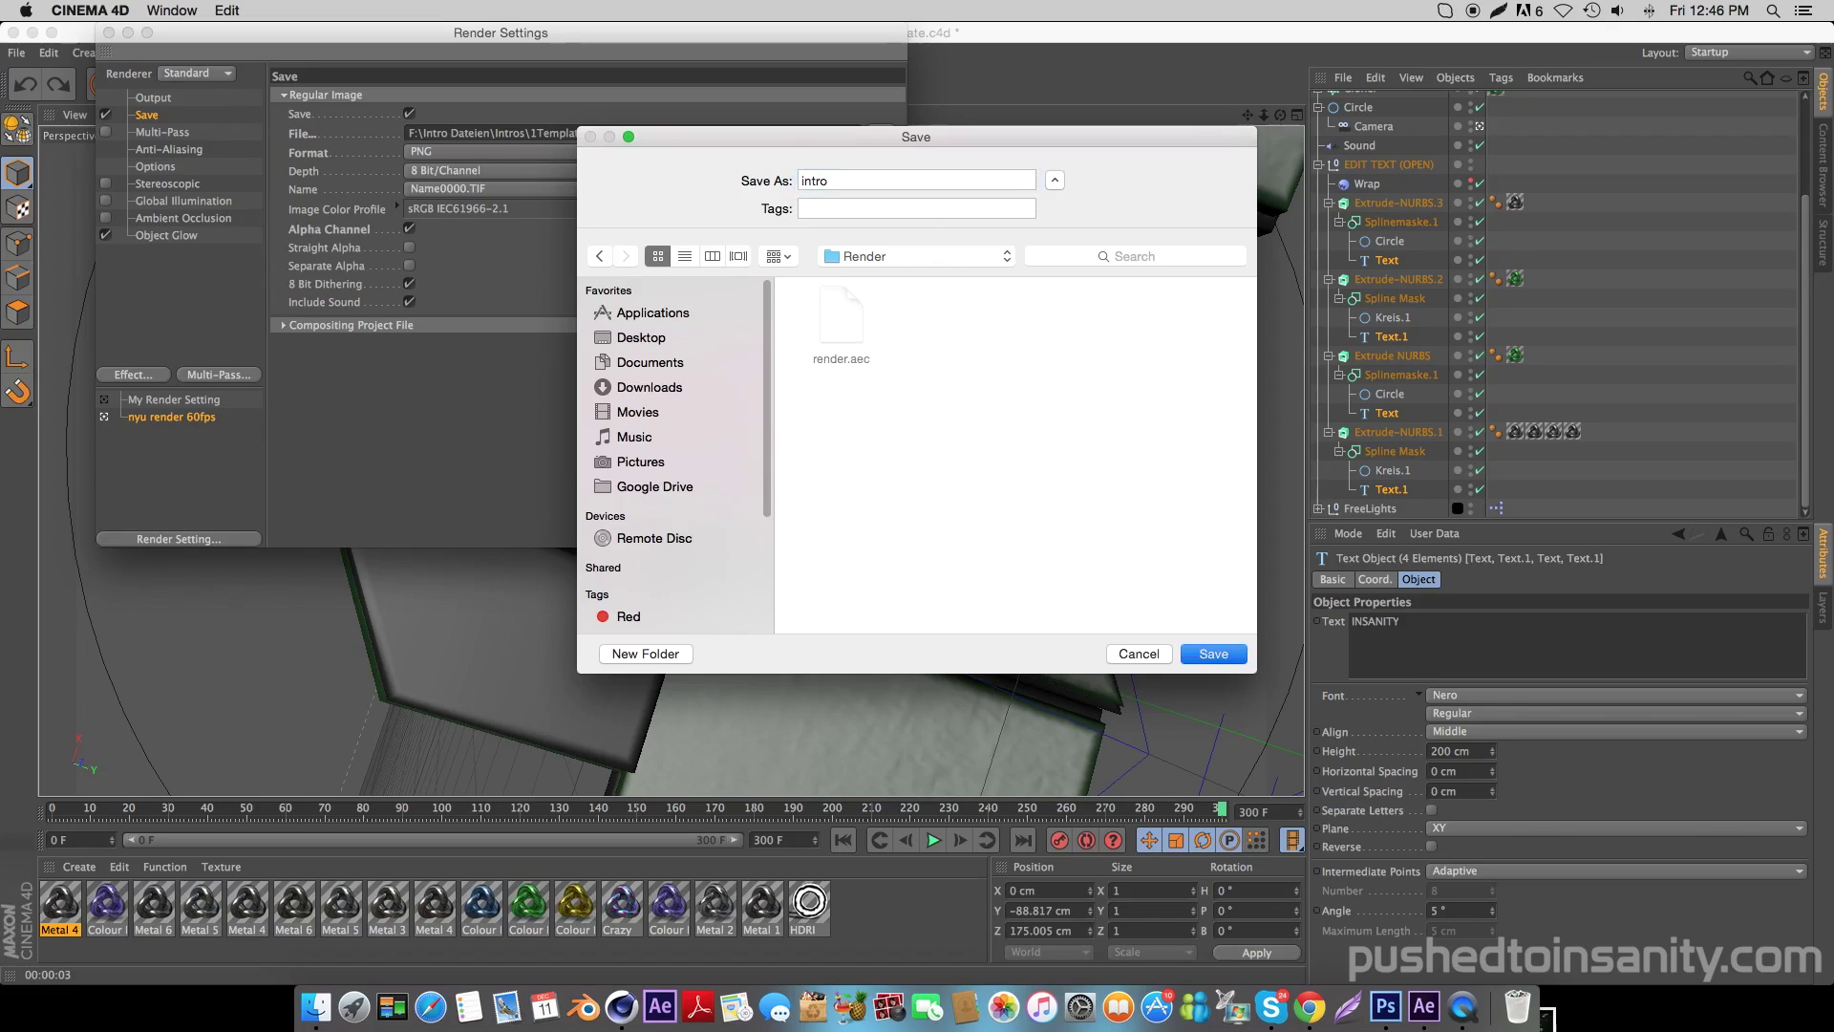
{"action": "left_click", "coordinate": [109, 33]}
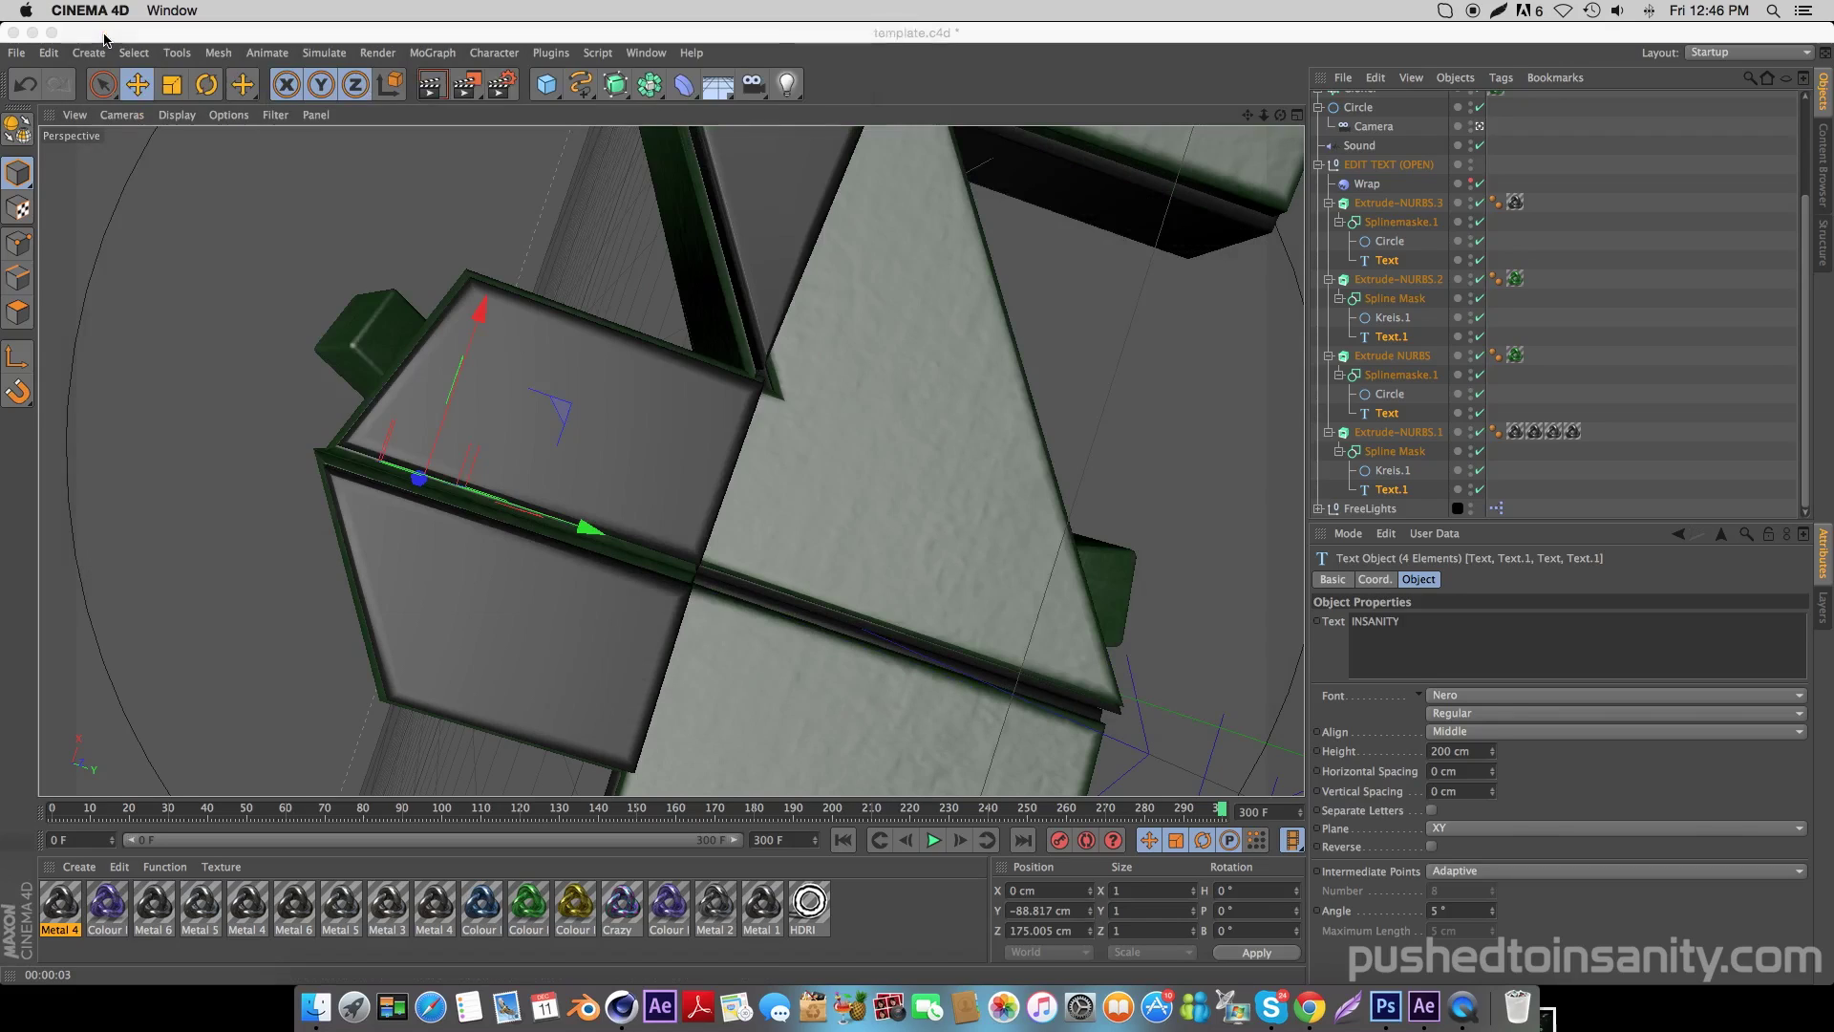
{"action": "left_click", "coordinate": [455, 82]}
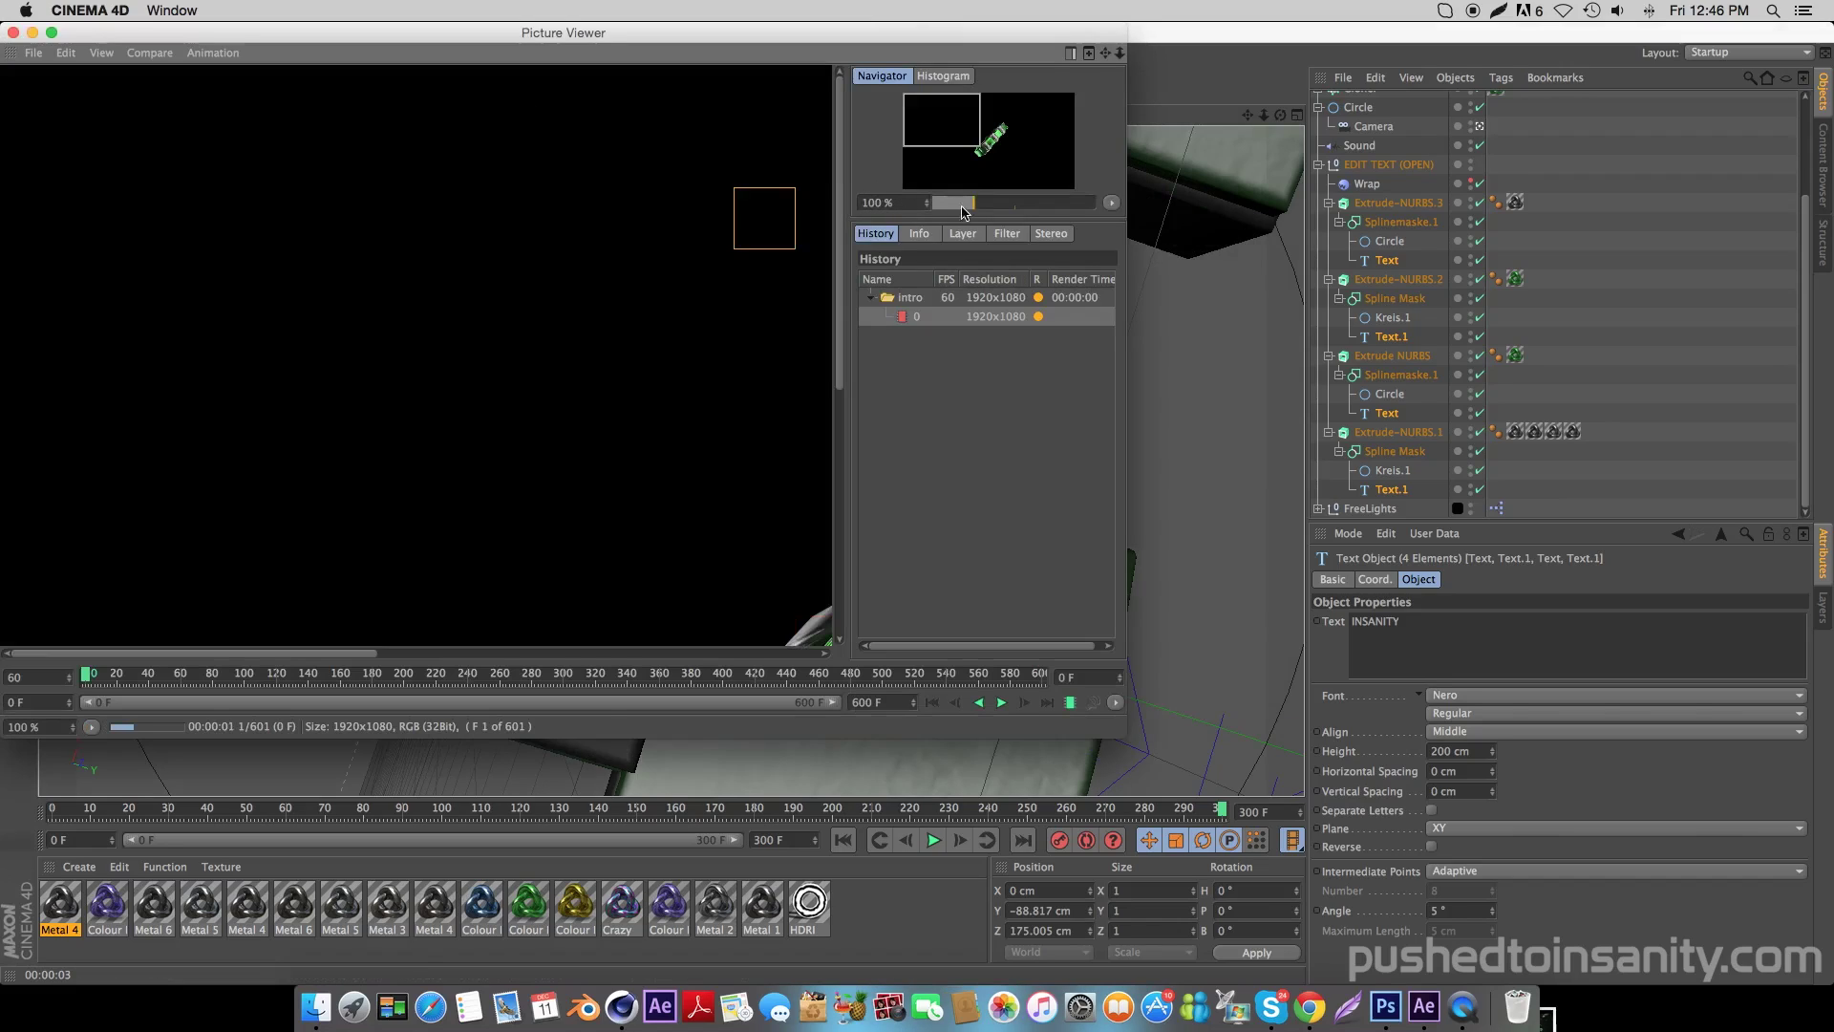
Fit the rendered frame preview in the Picture Viewer while the intro frames render.
{"action": "left_click_drag", "start_coordinate": [966, 202], "coordinate": [958, 209]}
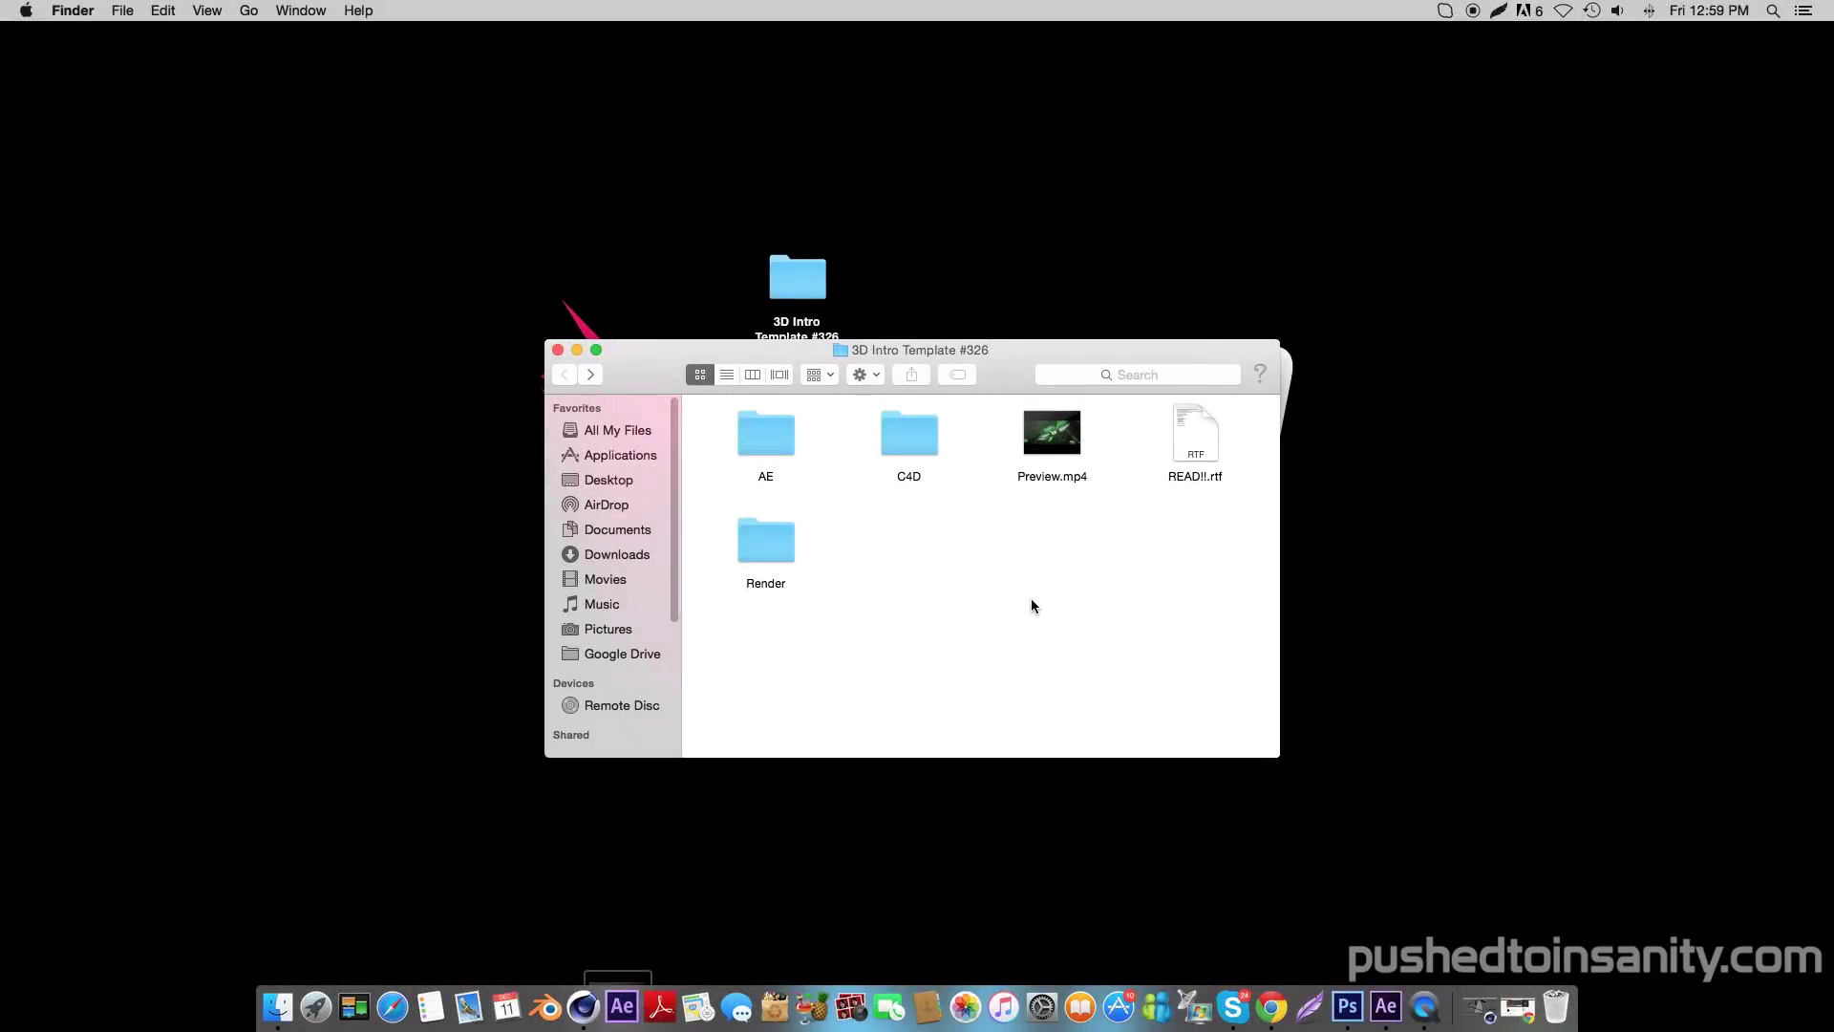
Open the AE folder, Quick Look Background.mp4 and Large Blue Blast.mp4, then open After Effects.aep.
{"action": "double_click", "coordinate": [772, 449]}
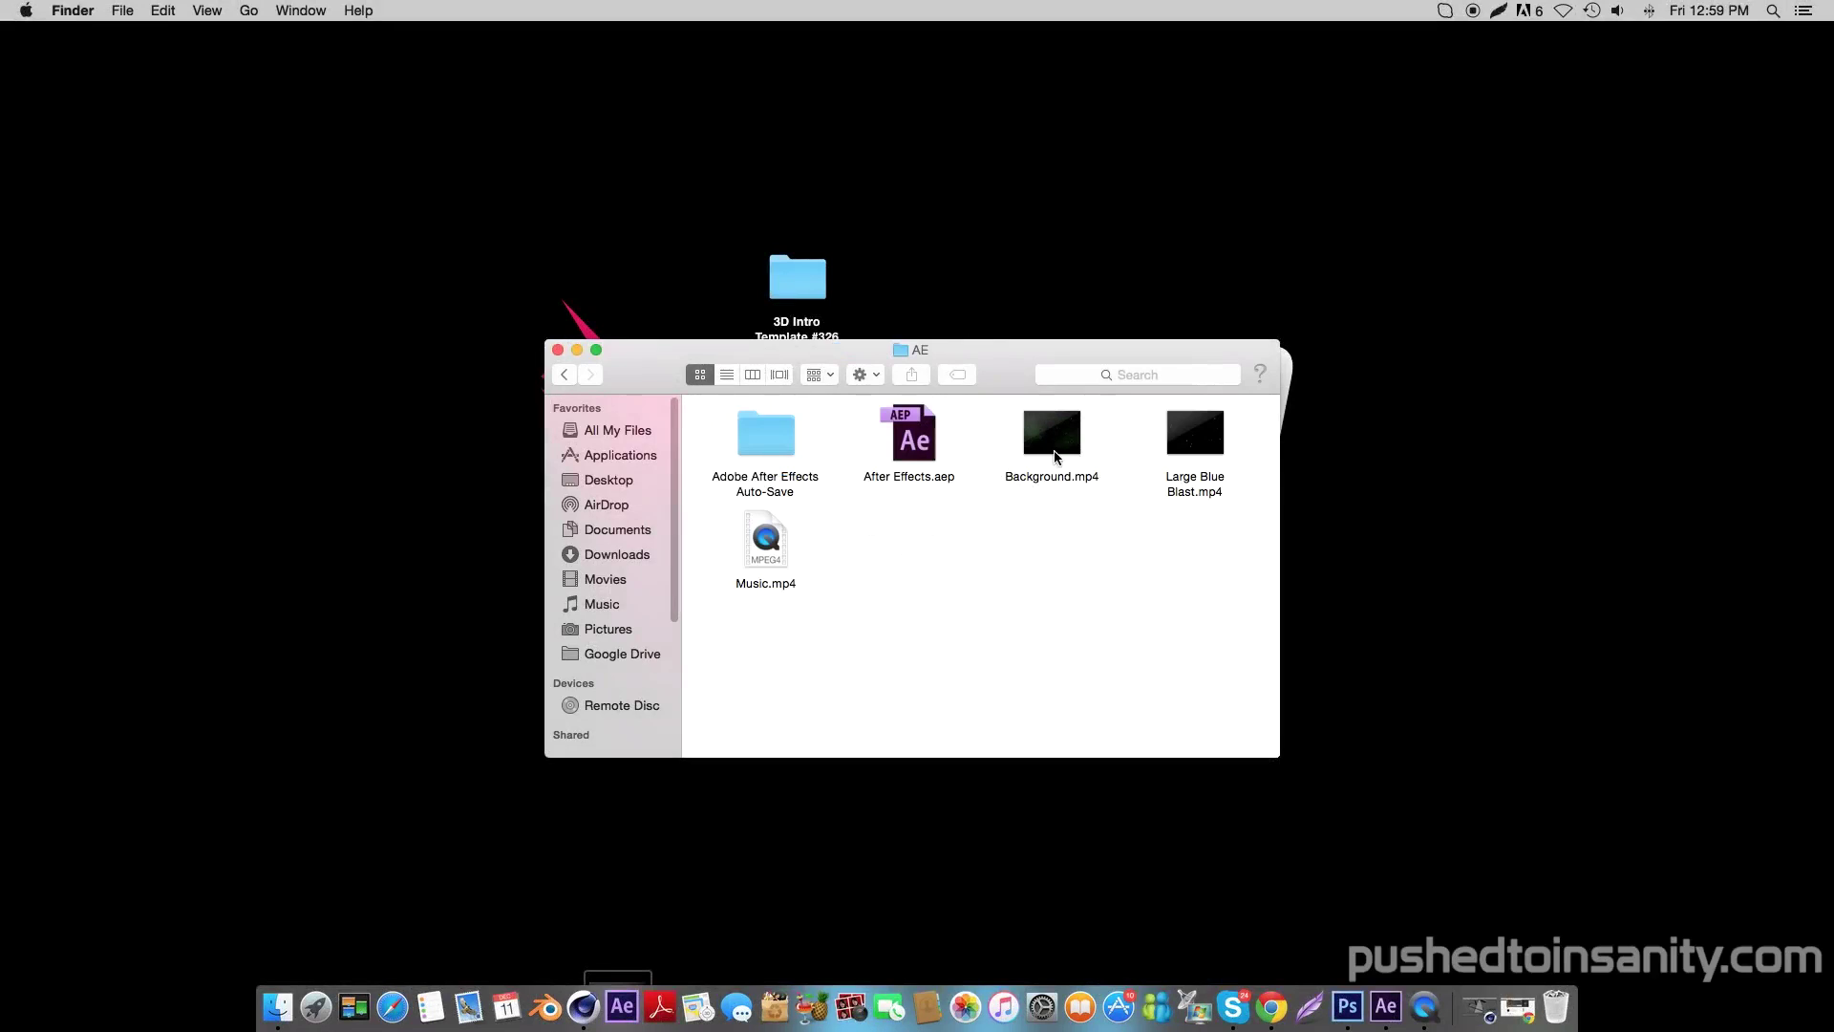
{"action": "left_click", "coordinate": [1055, 452]}
{"action": "key", "text": "space"}
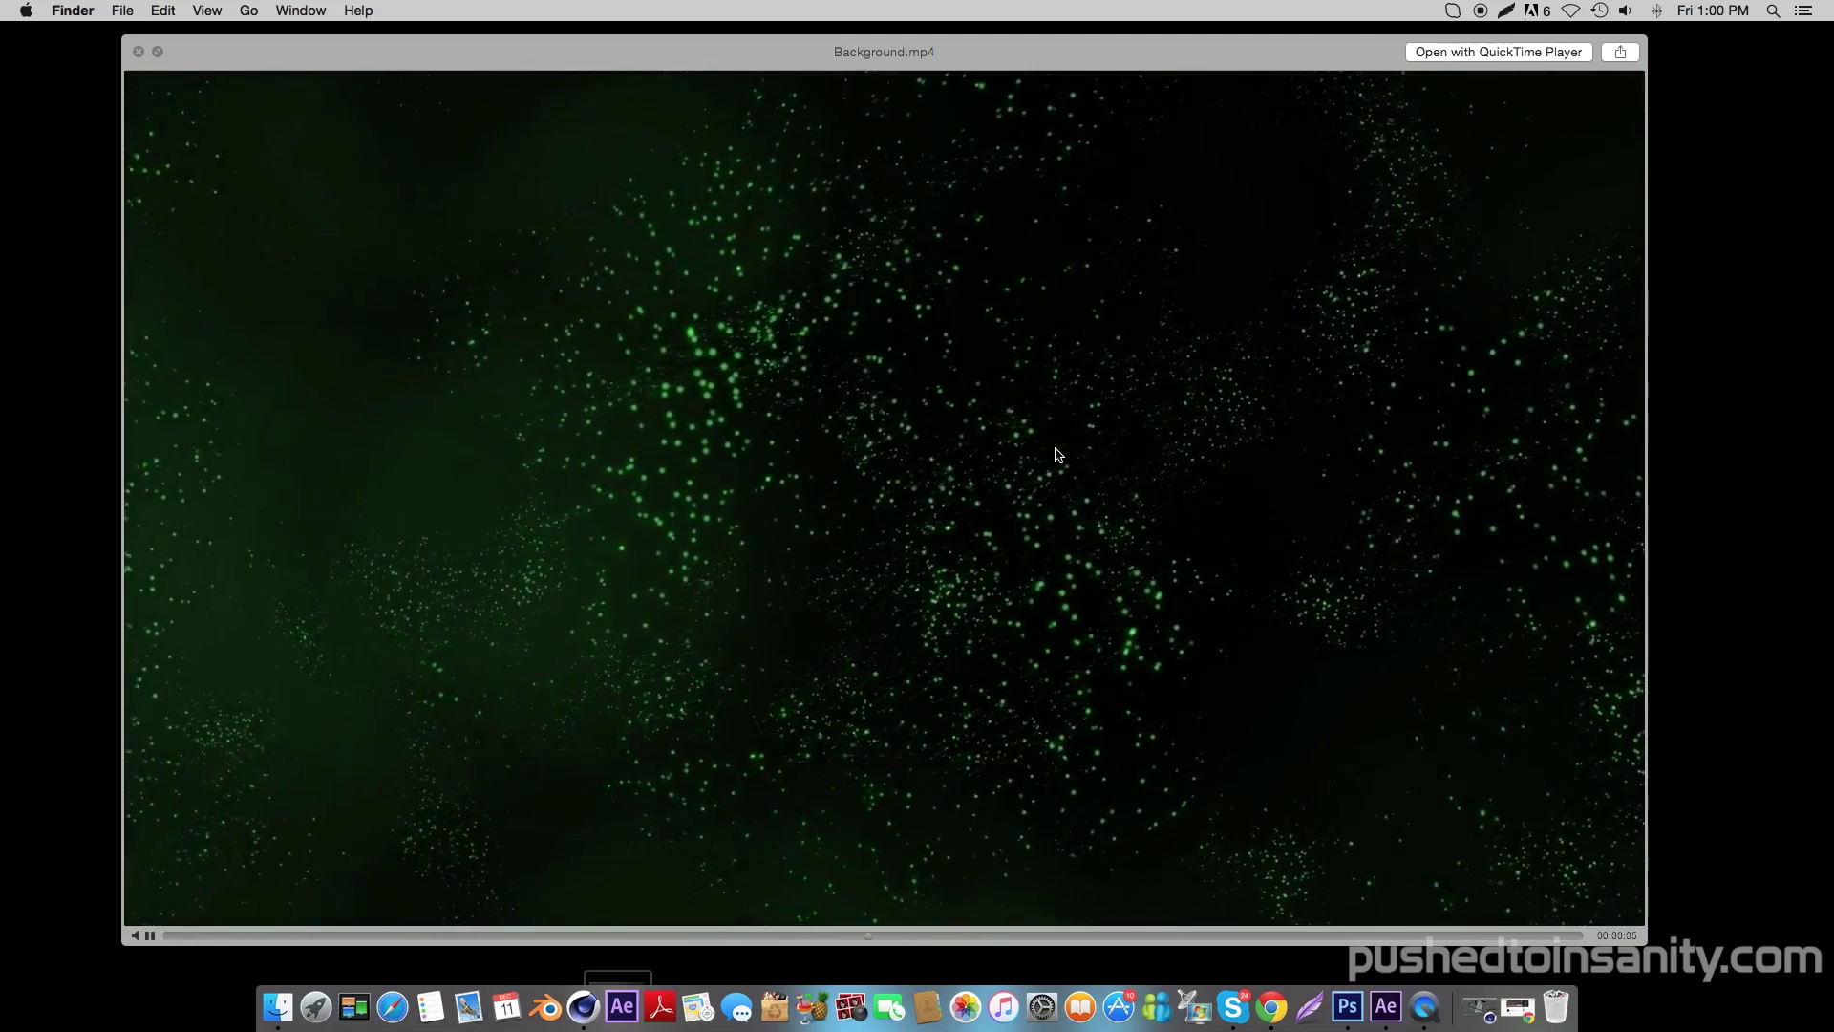
{"action": "key", "text": "Down"}
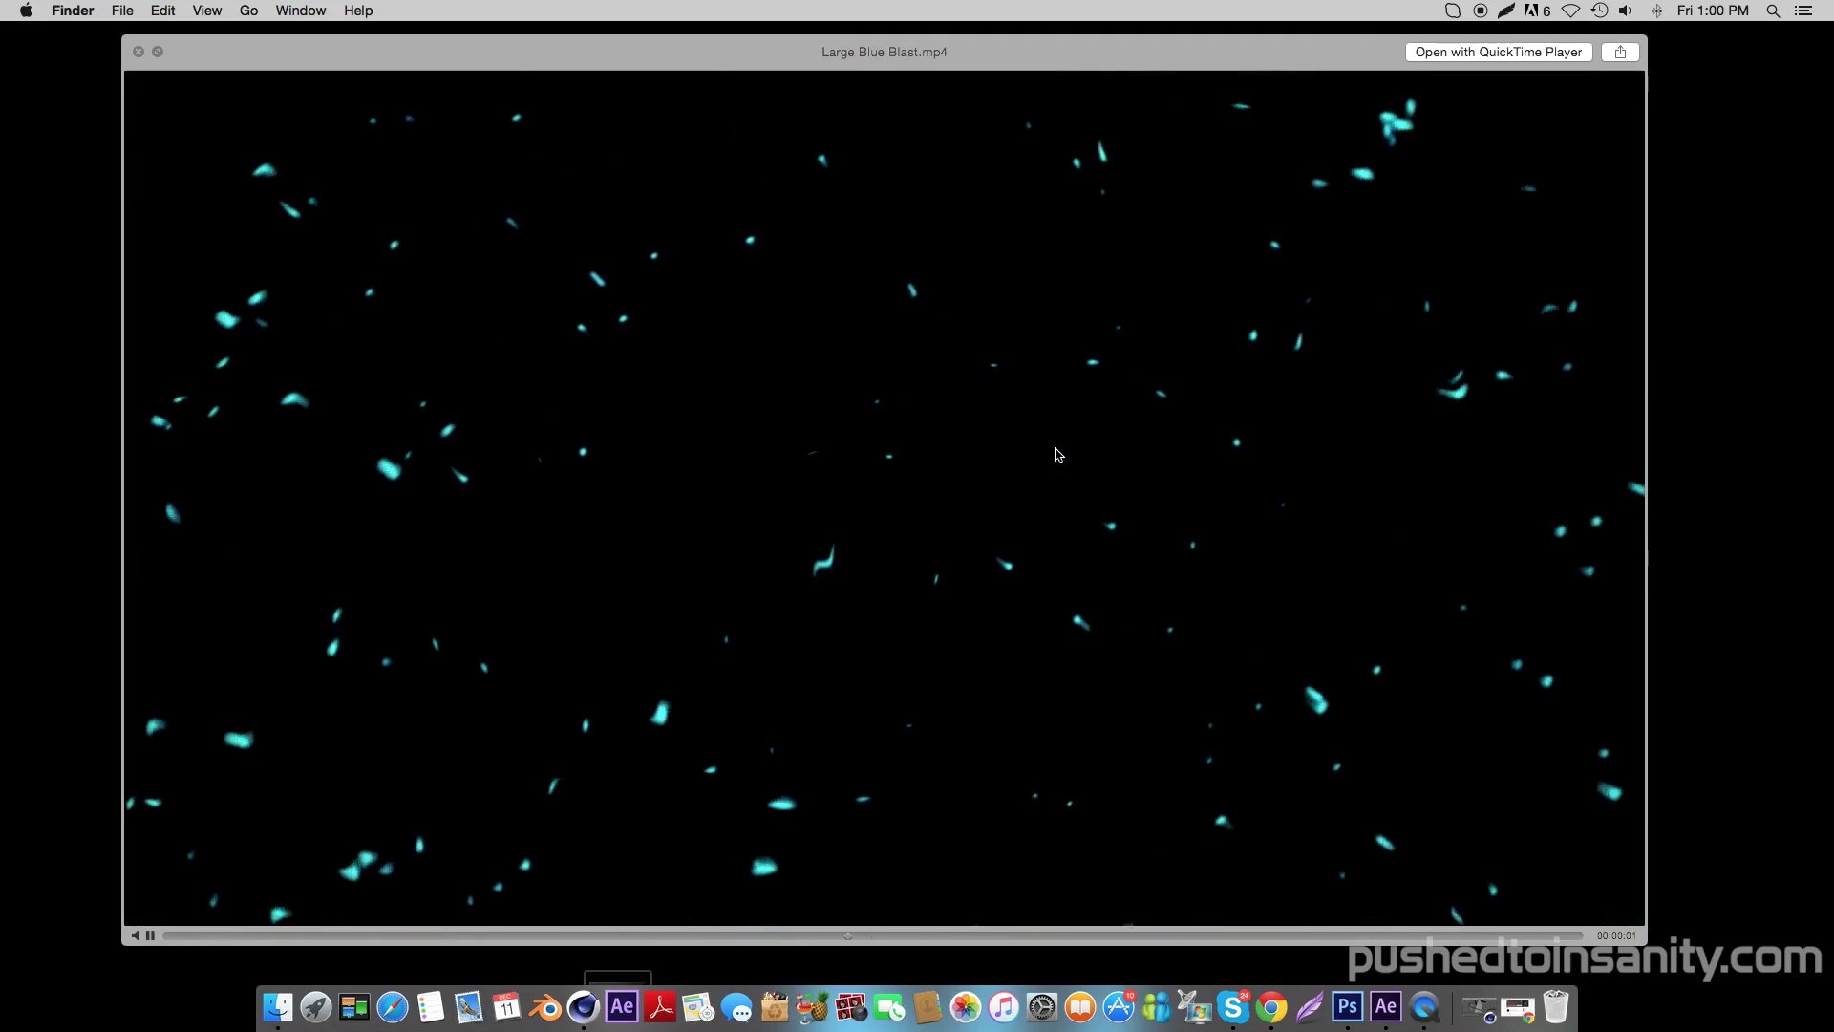
{"action": "key", "text": "space"}
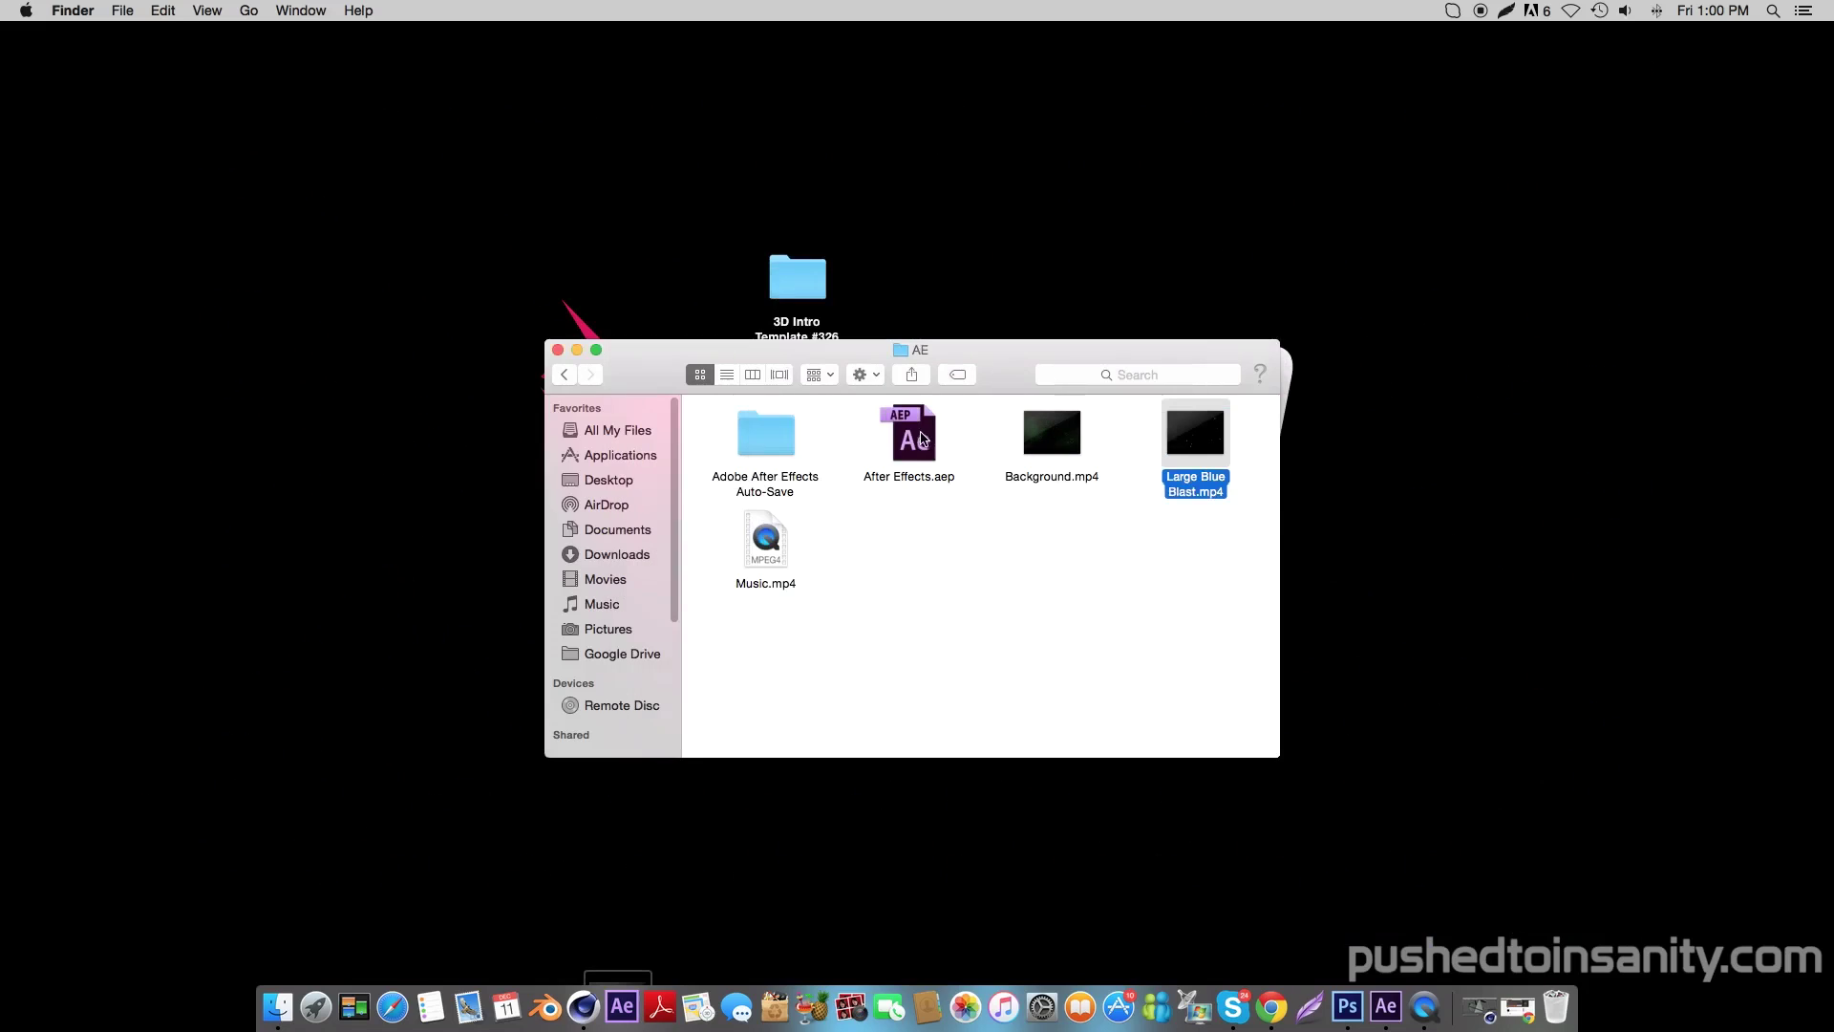
{"action": "double_click", "coordinate": [921, 439]}
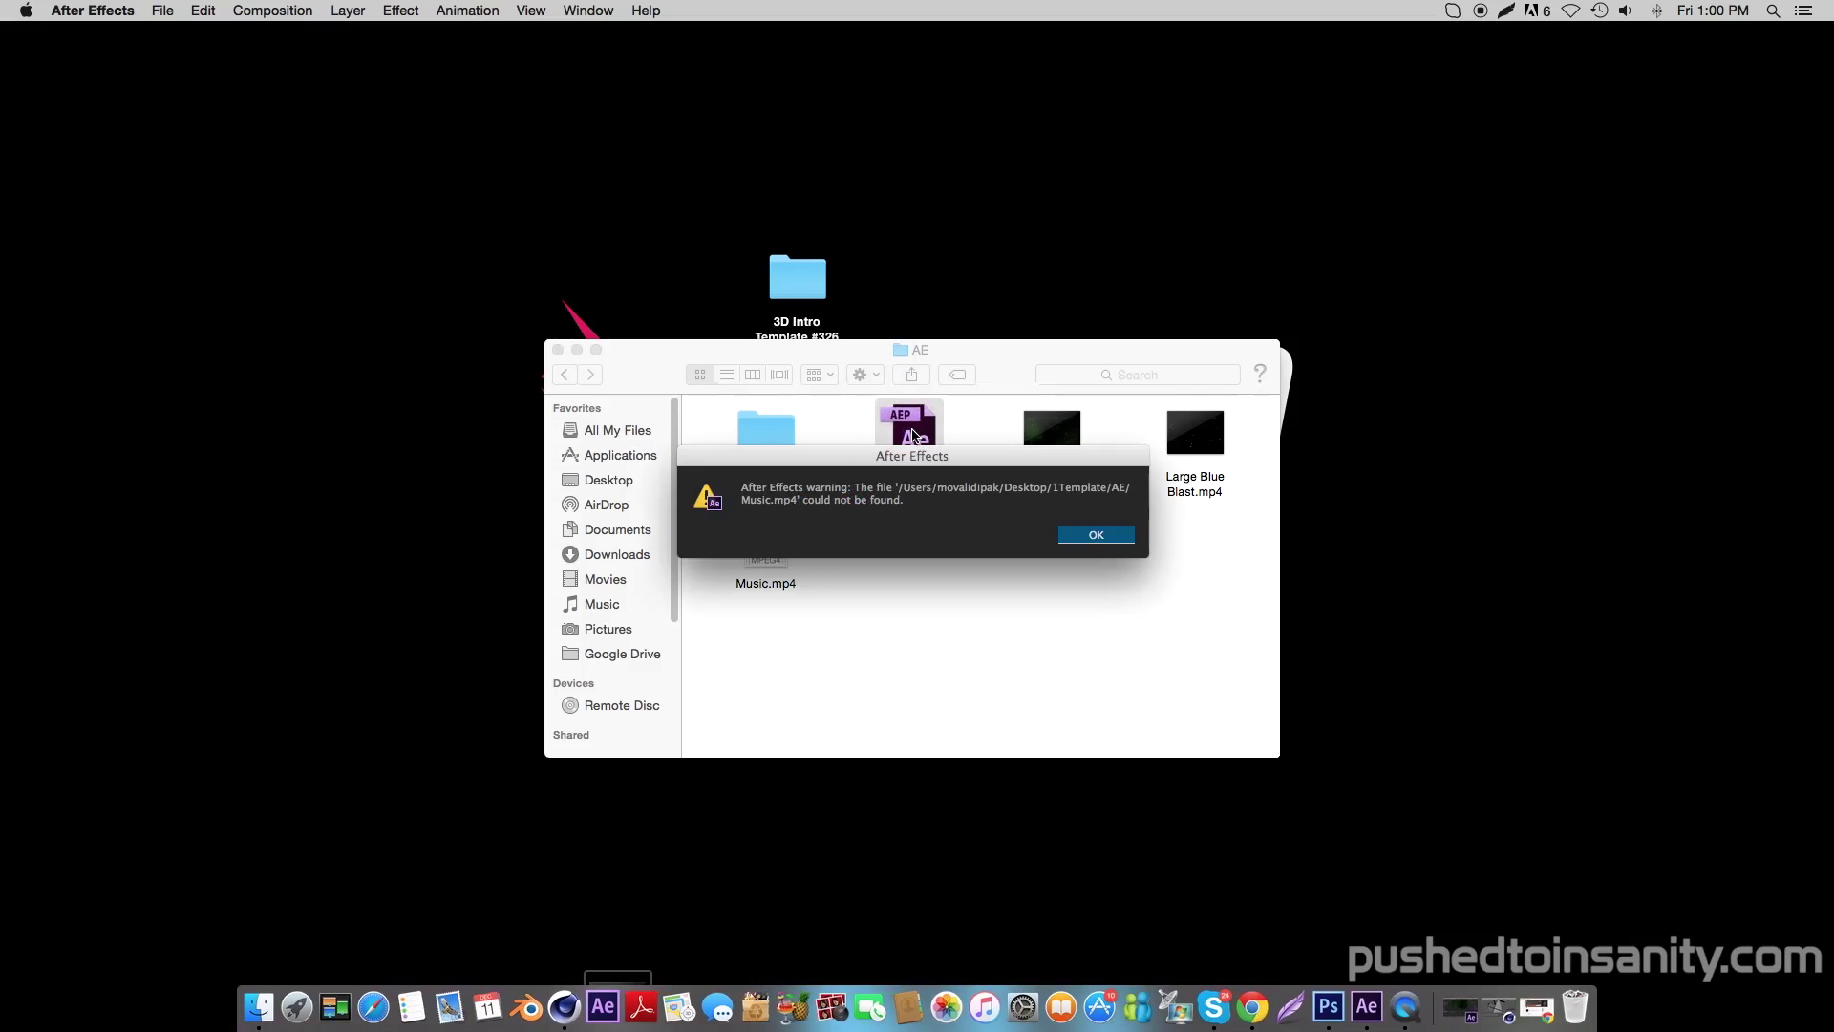
Dismiss the missing Music.mp4 warning, reopen After Effects.aep with Don't Save, and clear the missing-effects warning.
{"action": "left_click", "coordinate": [1079, 532]}
{"action": "double_click", "coordinate": [909, 435]}
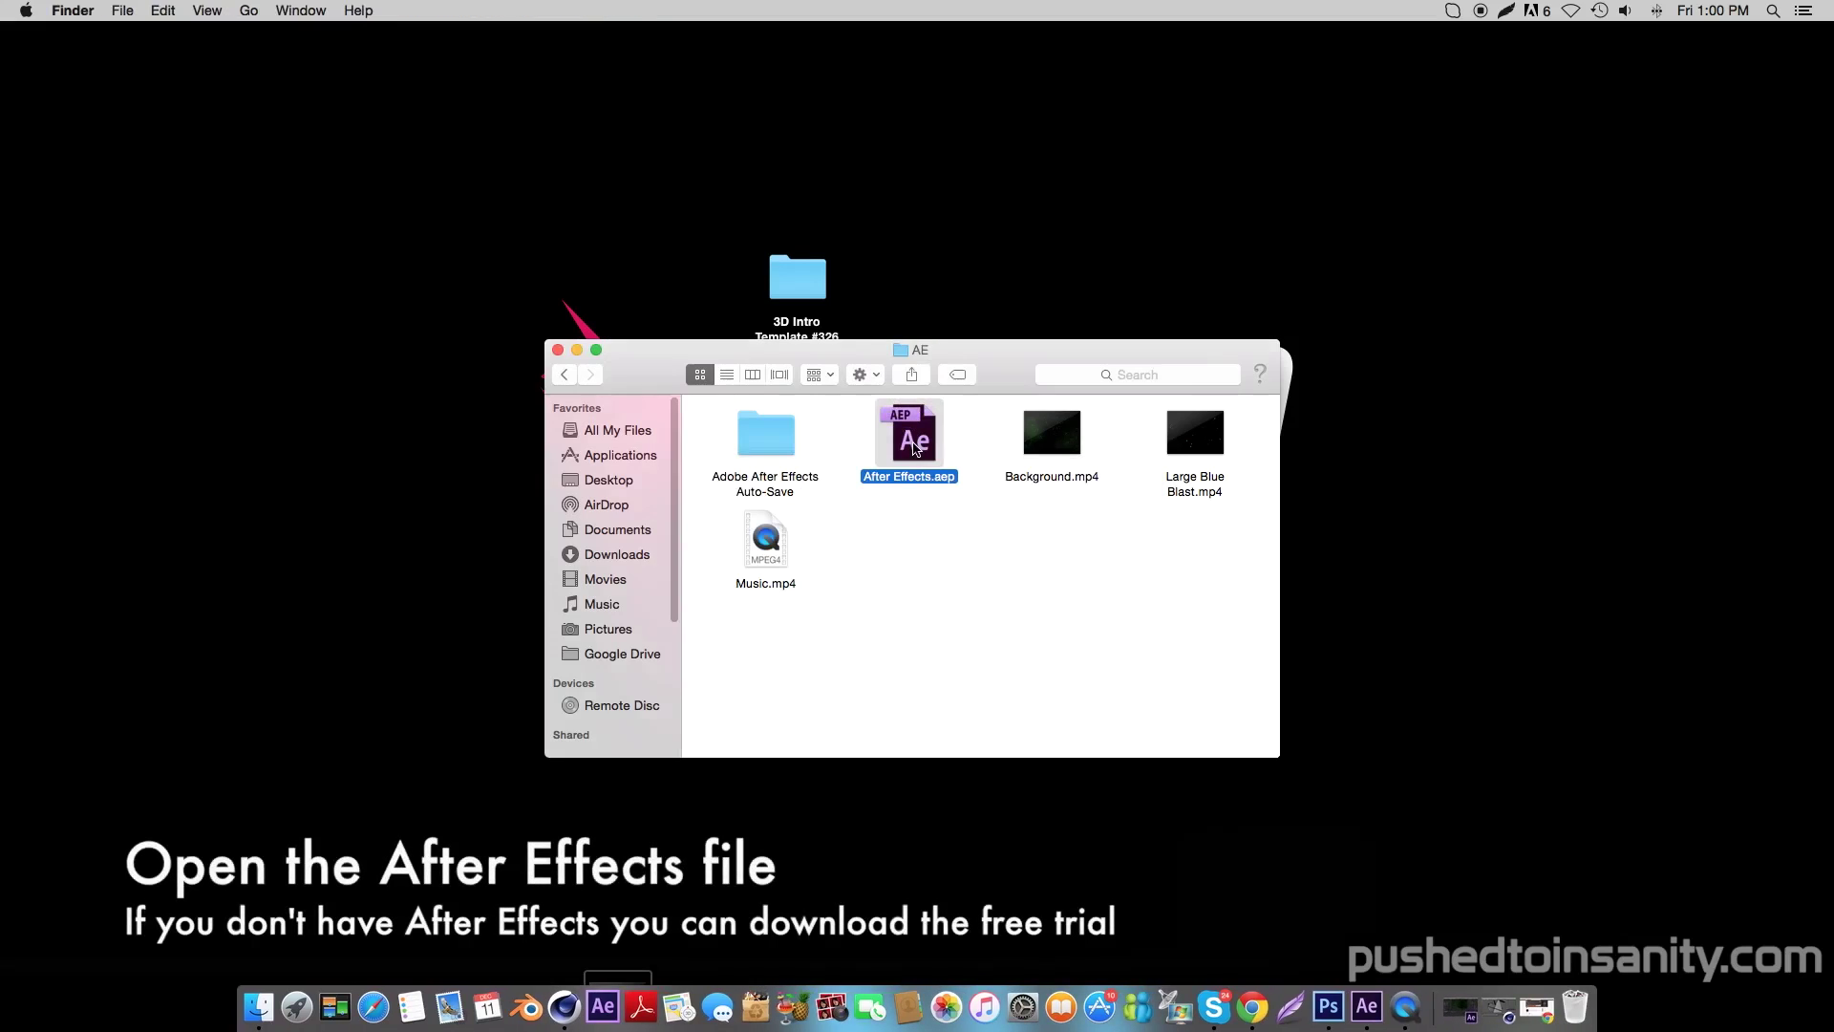
{"action": "left_click", "coordinate": [824, 538]}
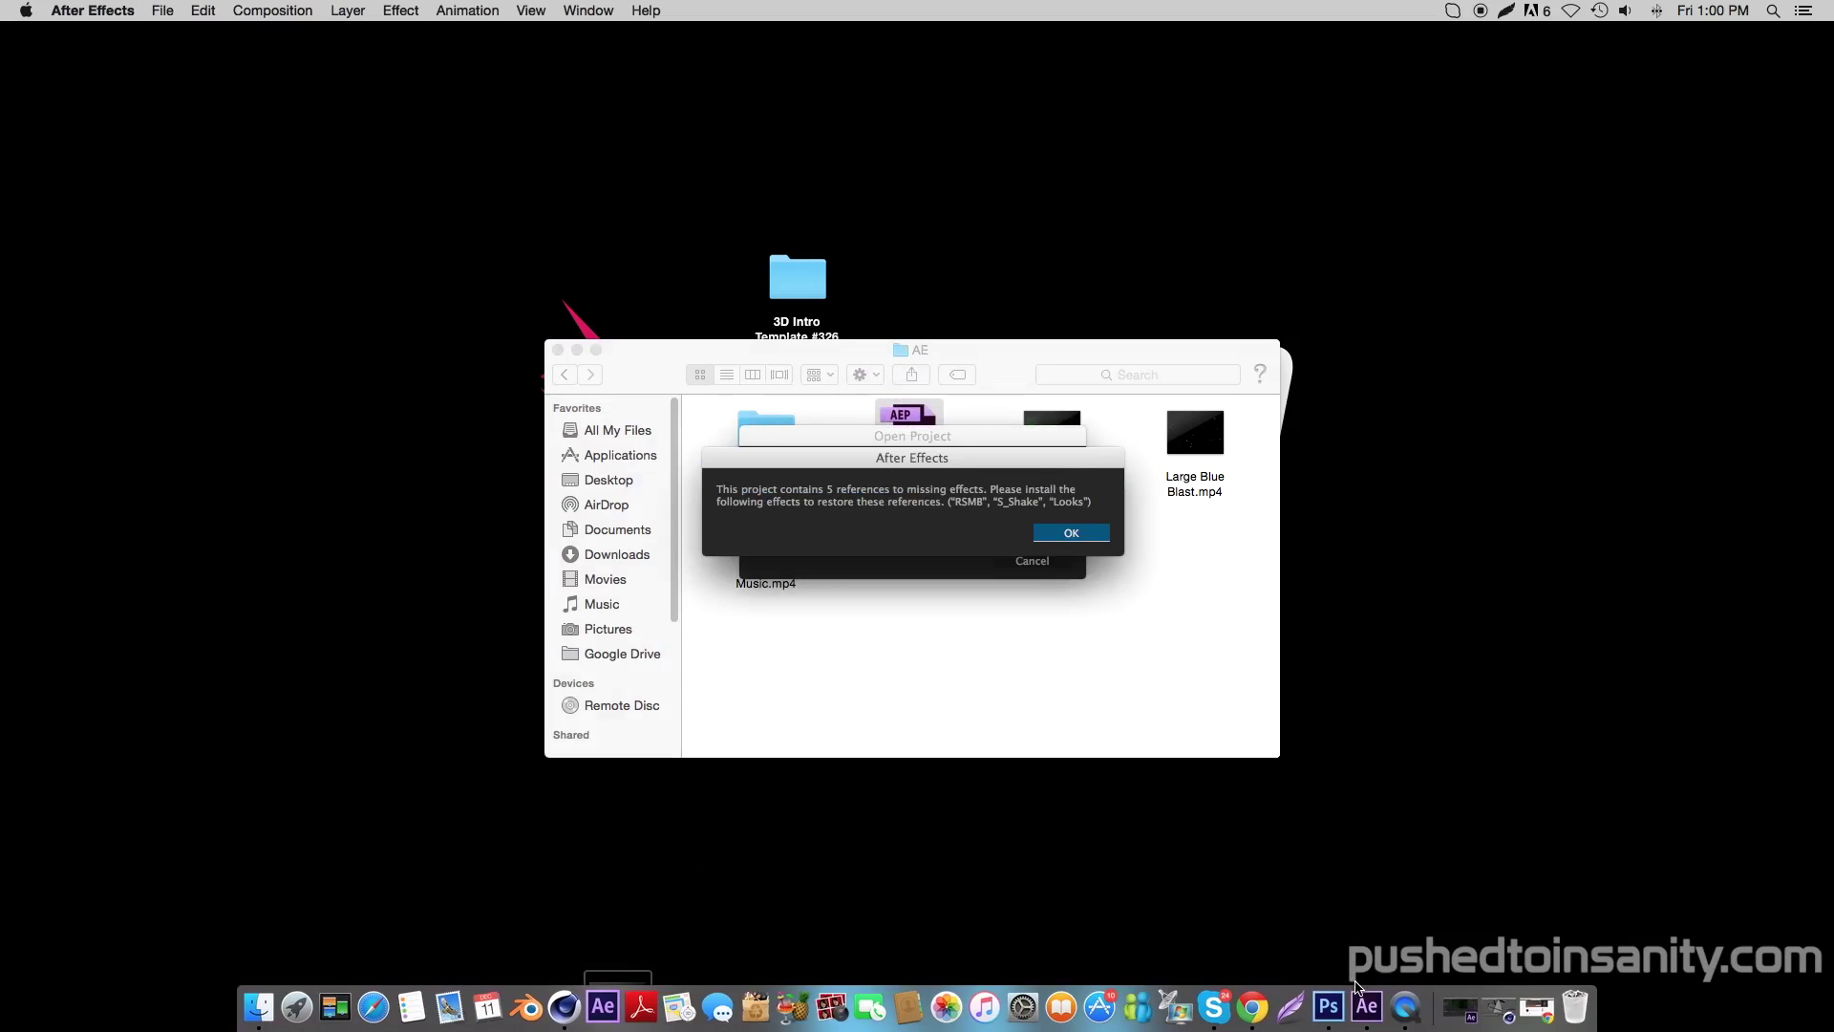
{"action": "key", "text": "Return"}
{"action": "key", "text": "Return"}
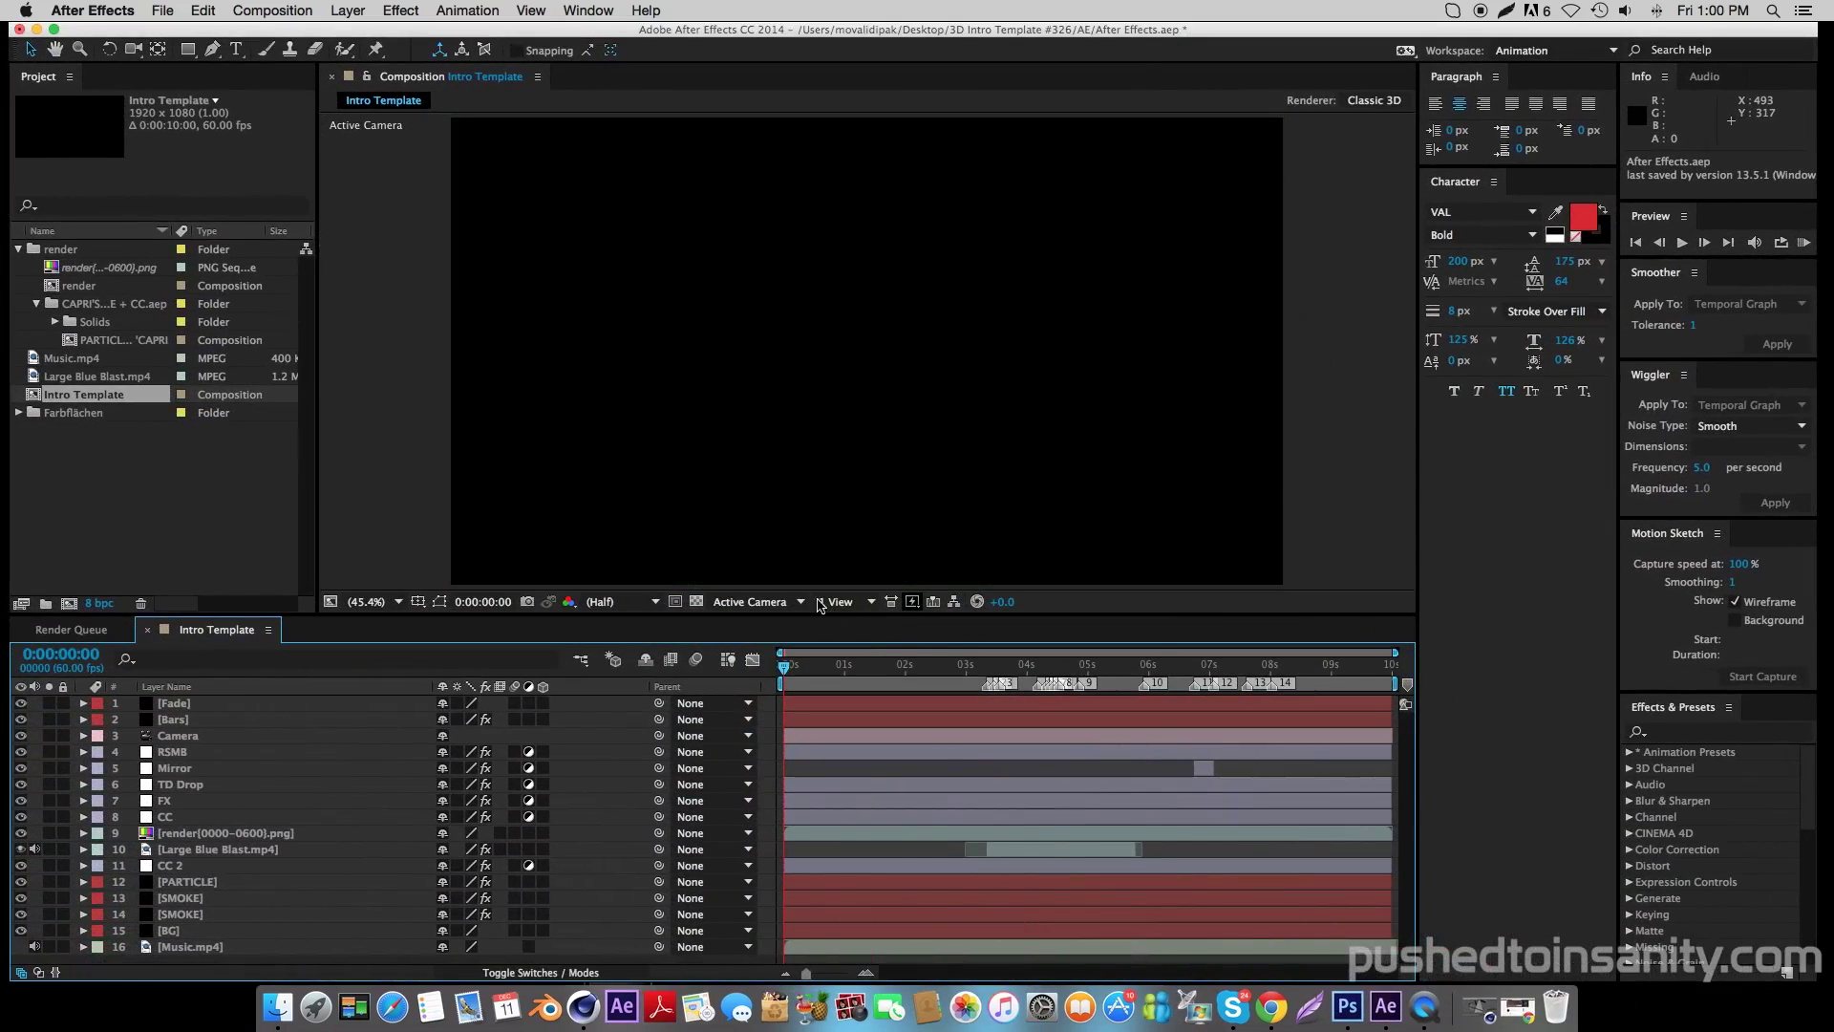
Select the render(0000–0600).png placeholder footage and choose Replace Footage > File….
{"action": "left_click", "coordinate": [202, 497]}
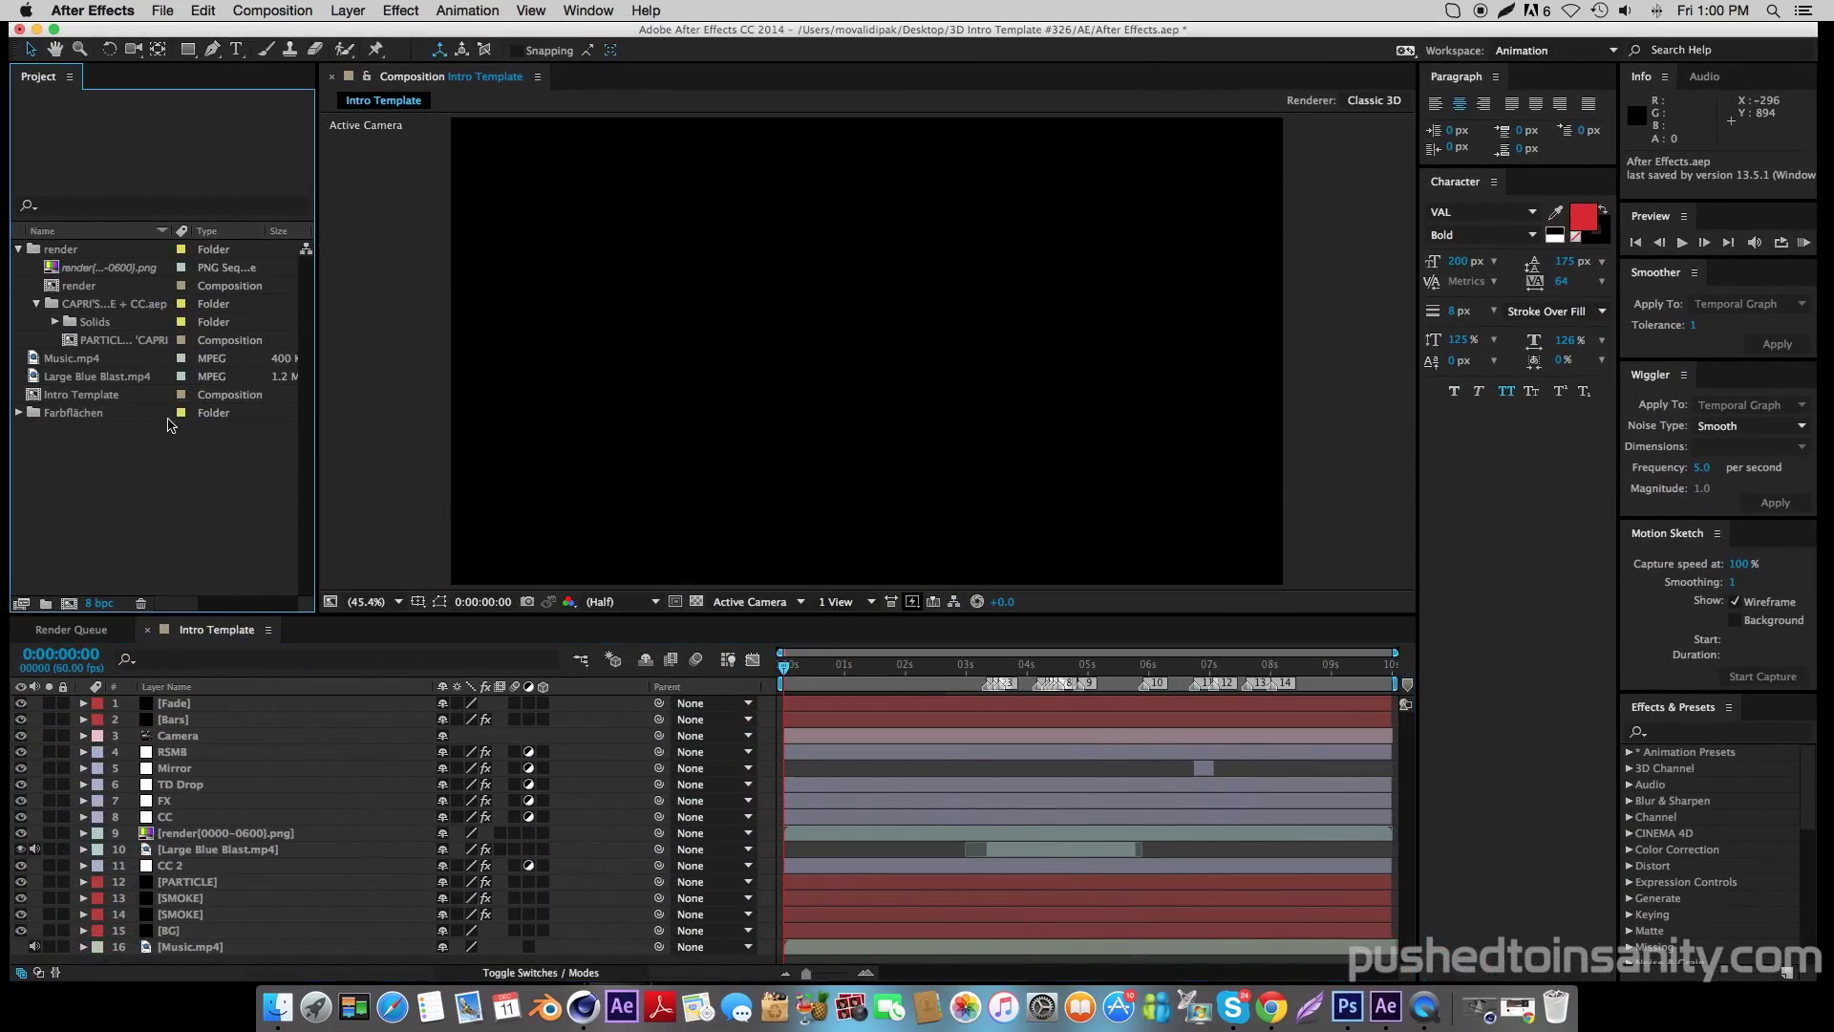
{"action": "left_click", "coordinate": [91, 271]}
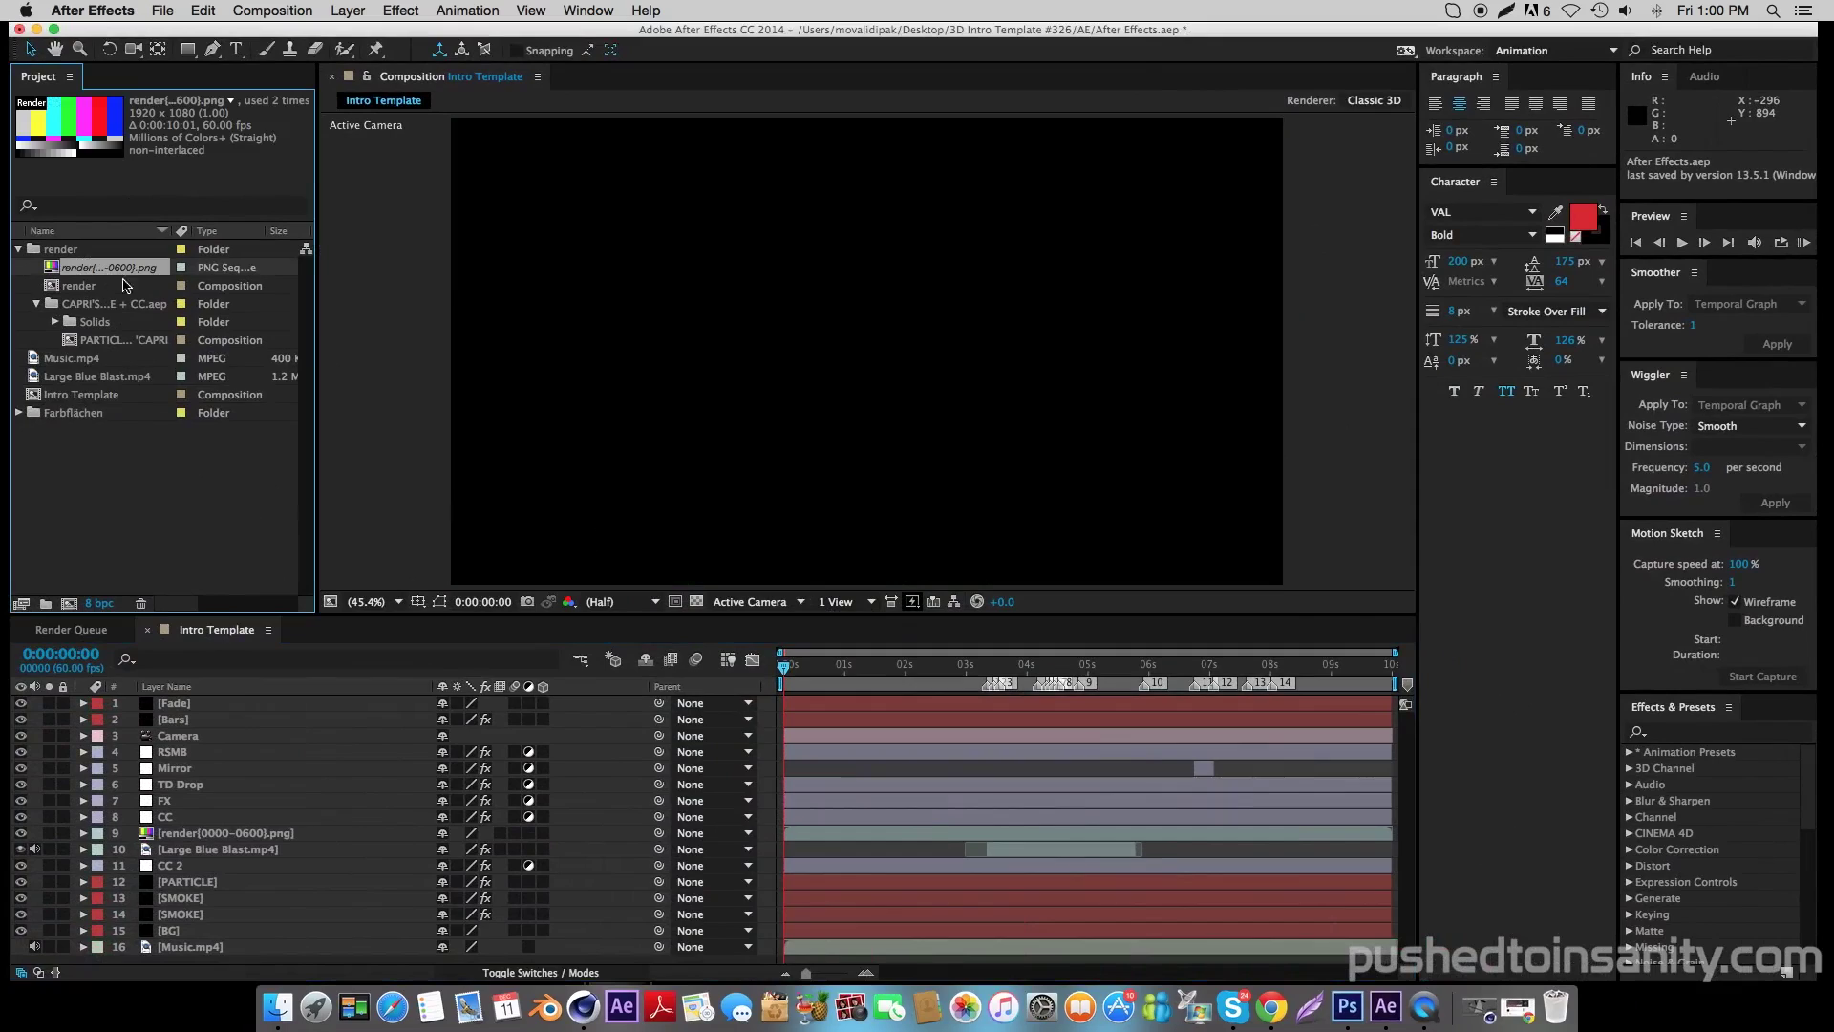
{"action": "left_click", "coordinate": [868, 667]}
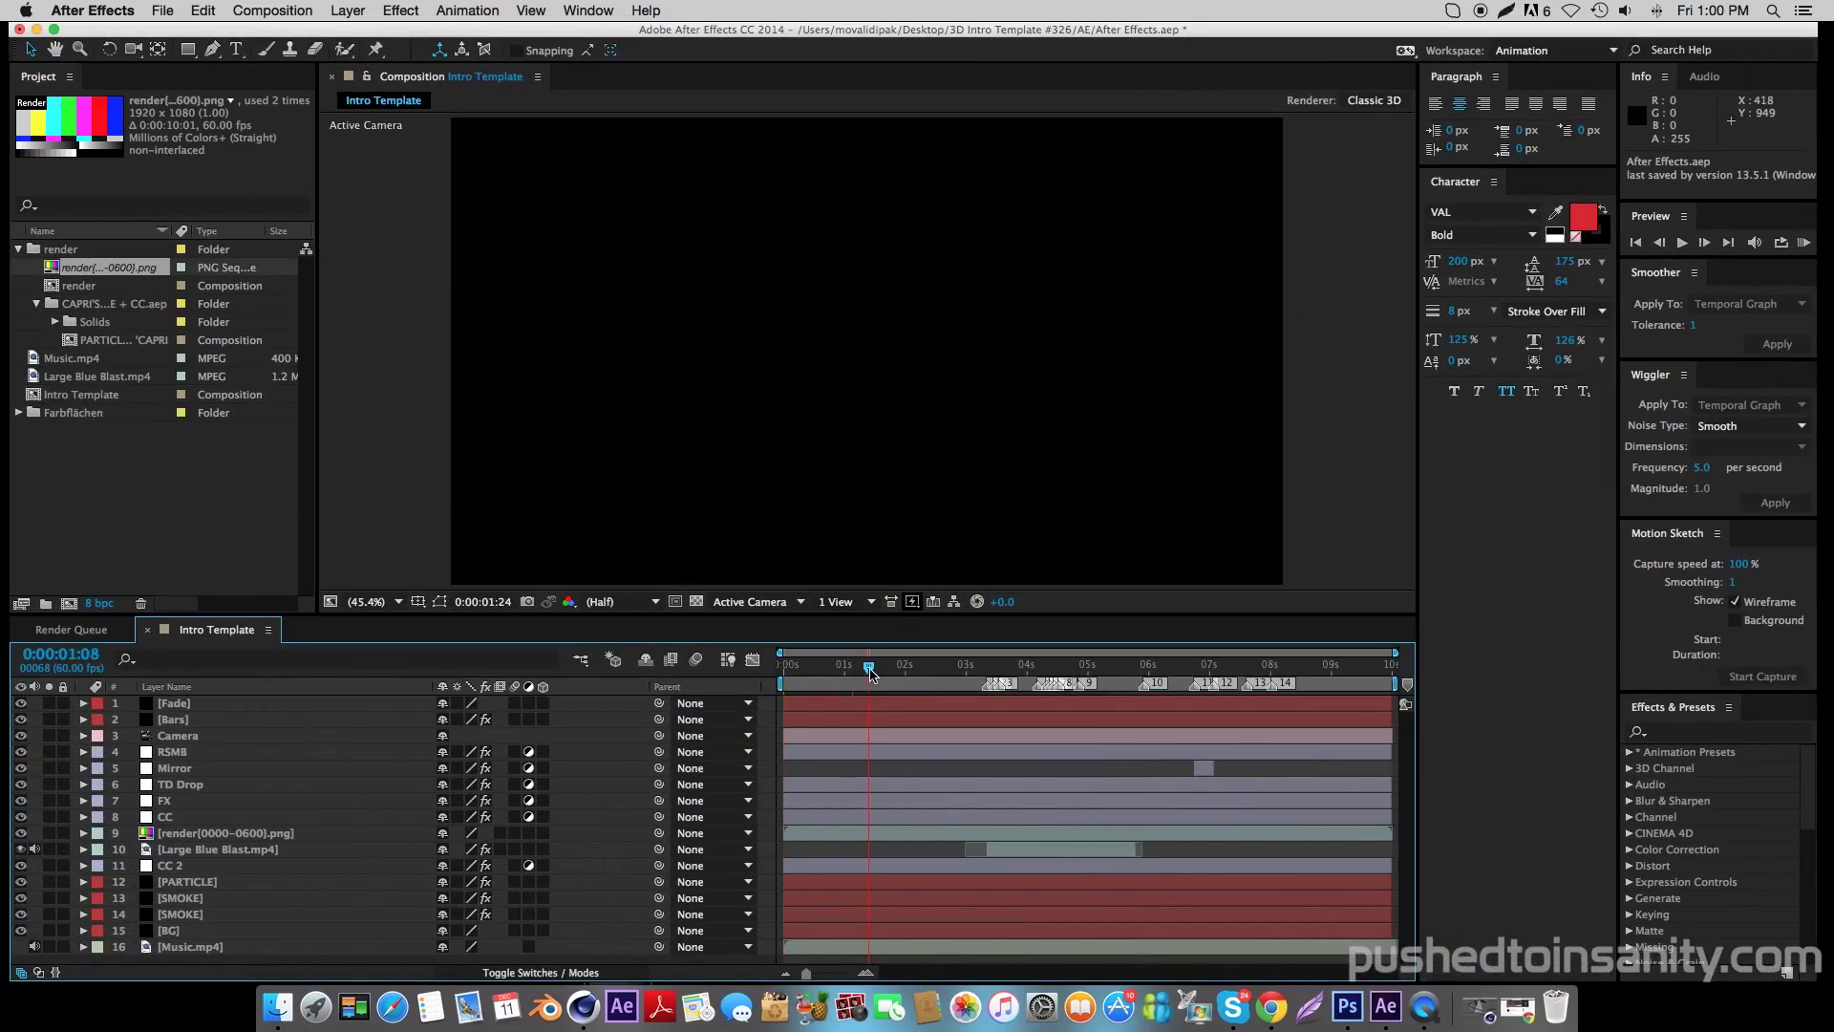
{"action": "left_click", "coordinate": [886, 675]}
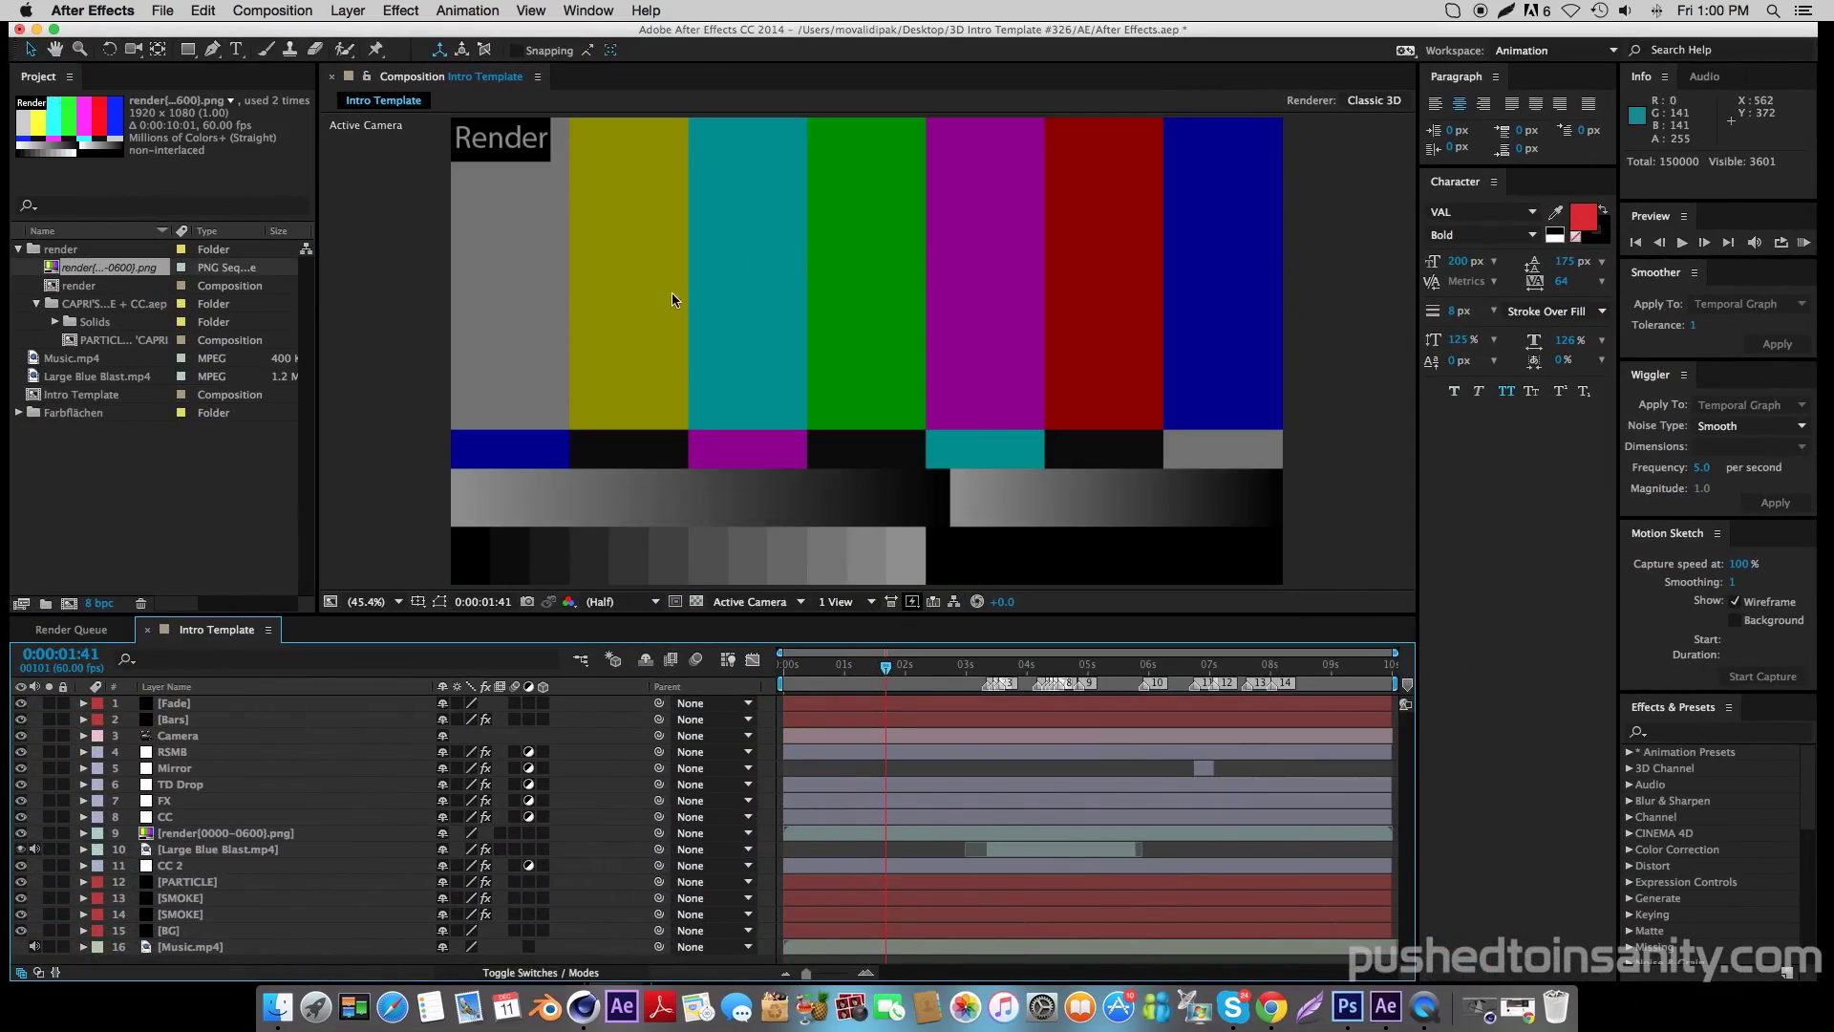
{"action": "left_click", "coordinate": [93, 270]}
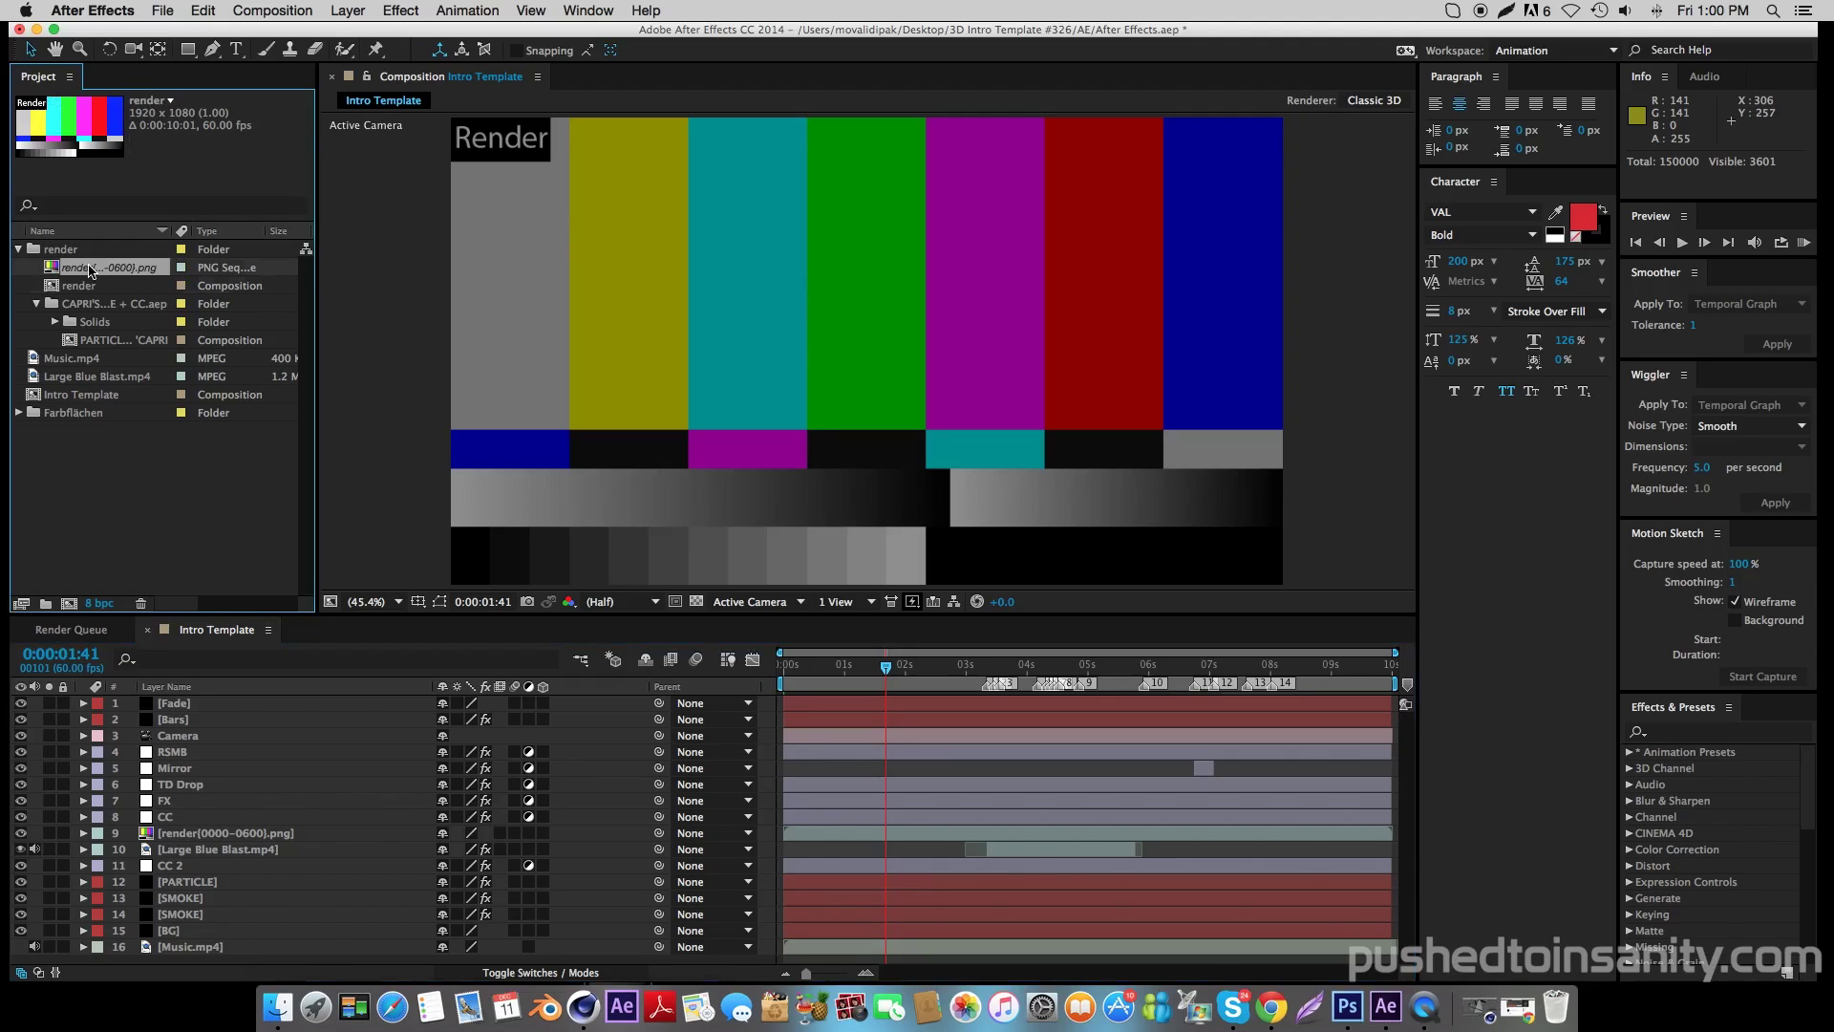
{"action": "right_click", "coordinate": [98, 272]}
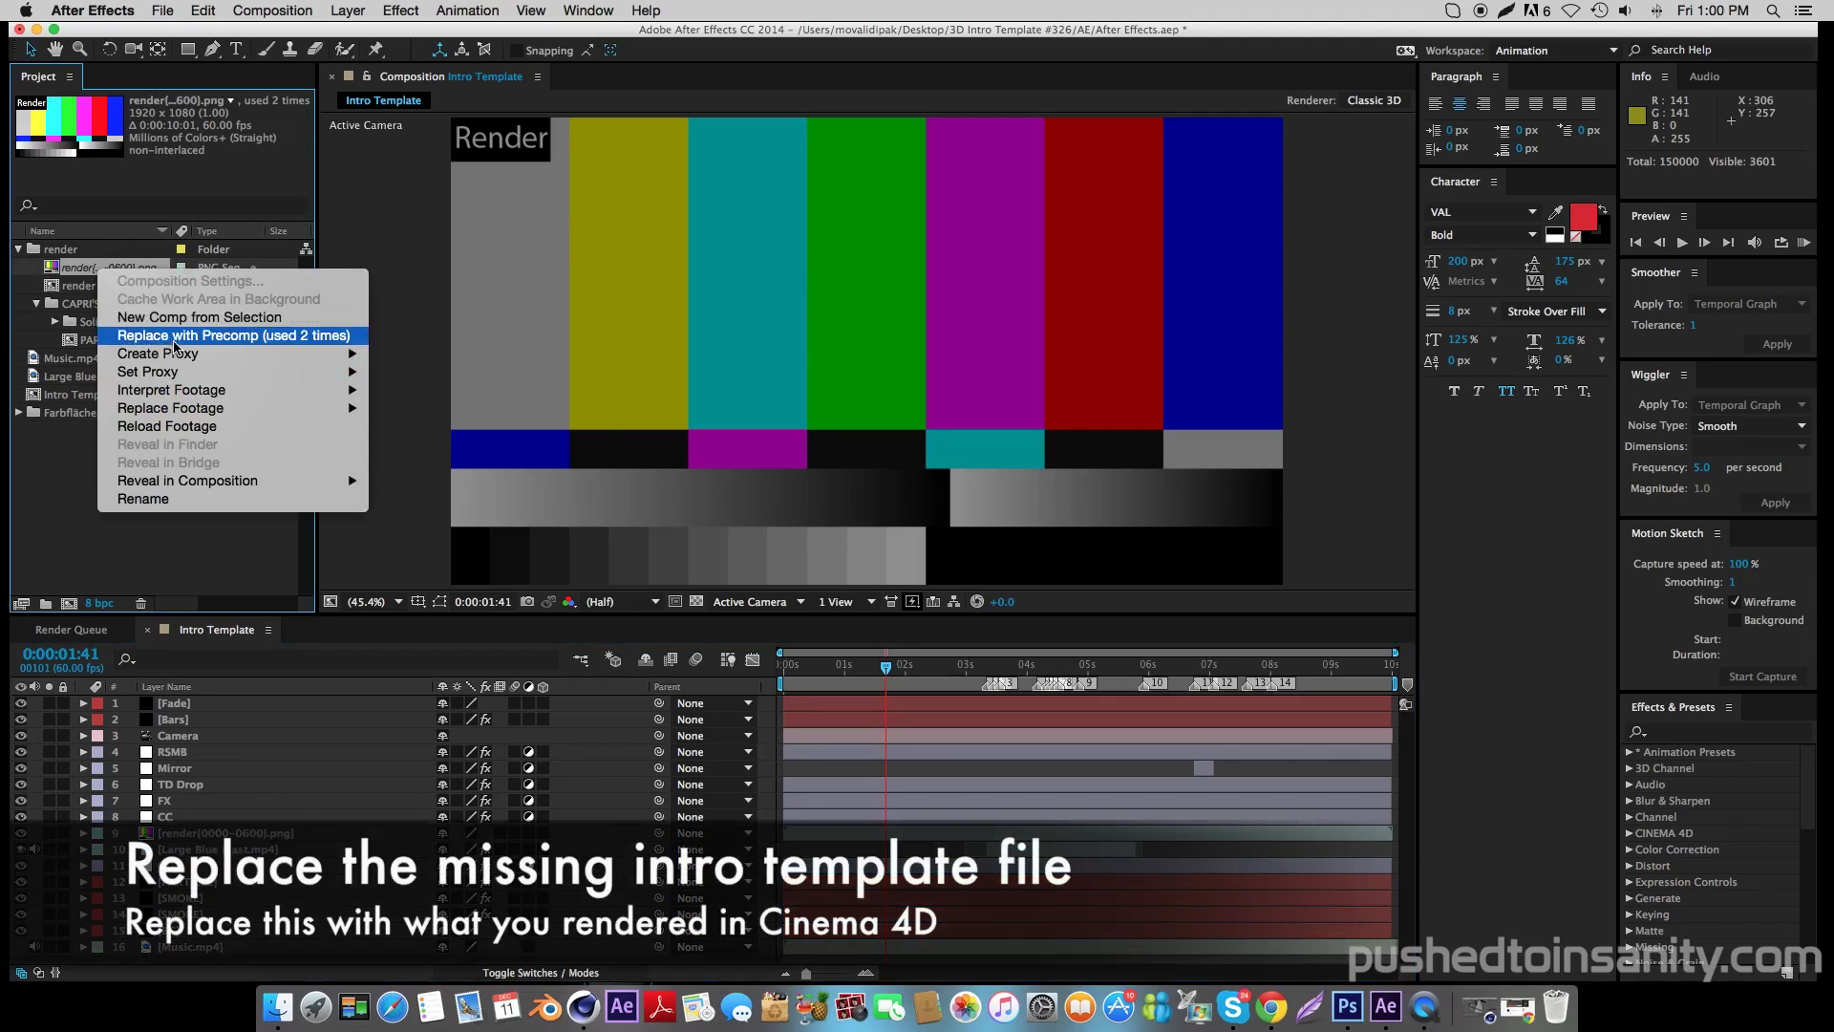
{"action": "mouse_move", "coordinate": [215, 409]}
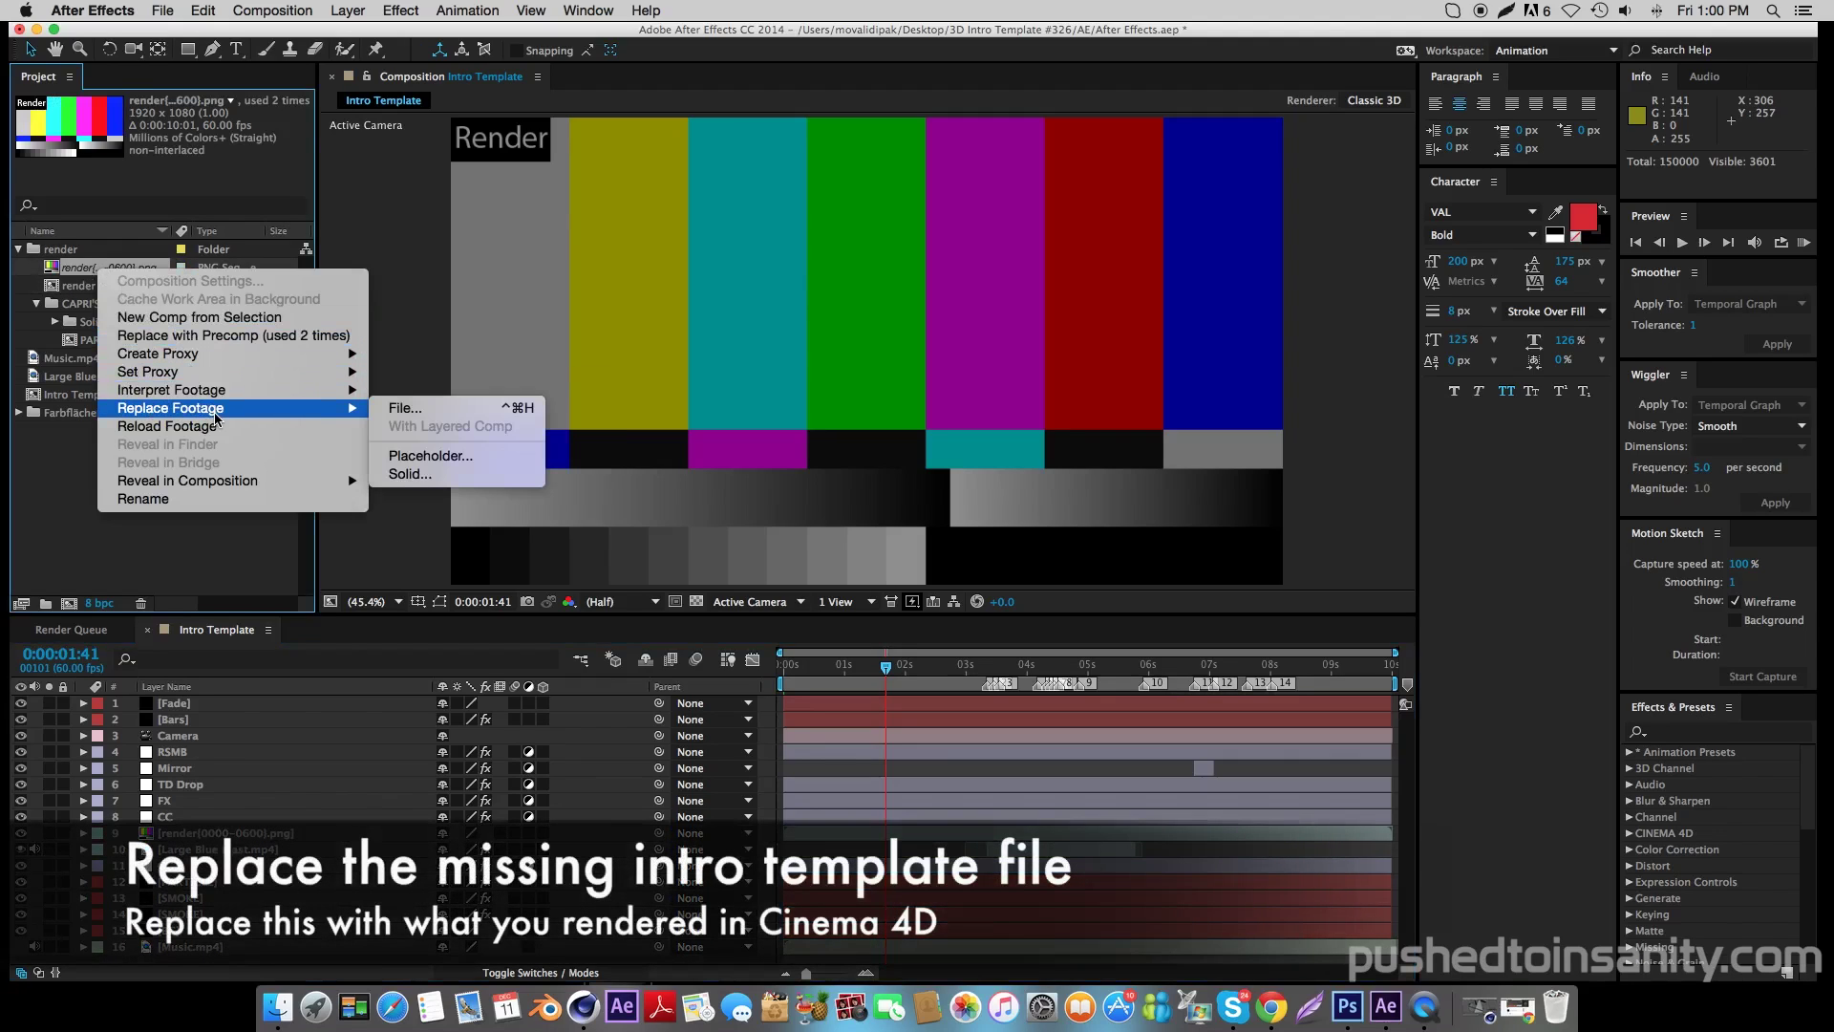
{"action": "left_click", "coordinate": [442, 416]}
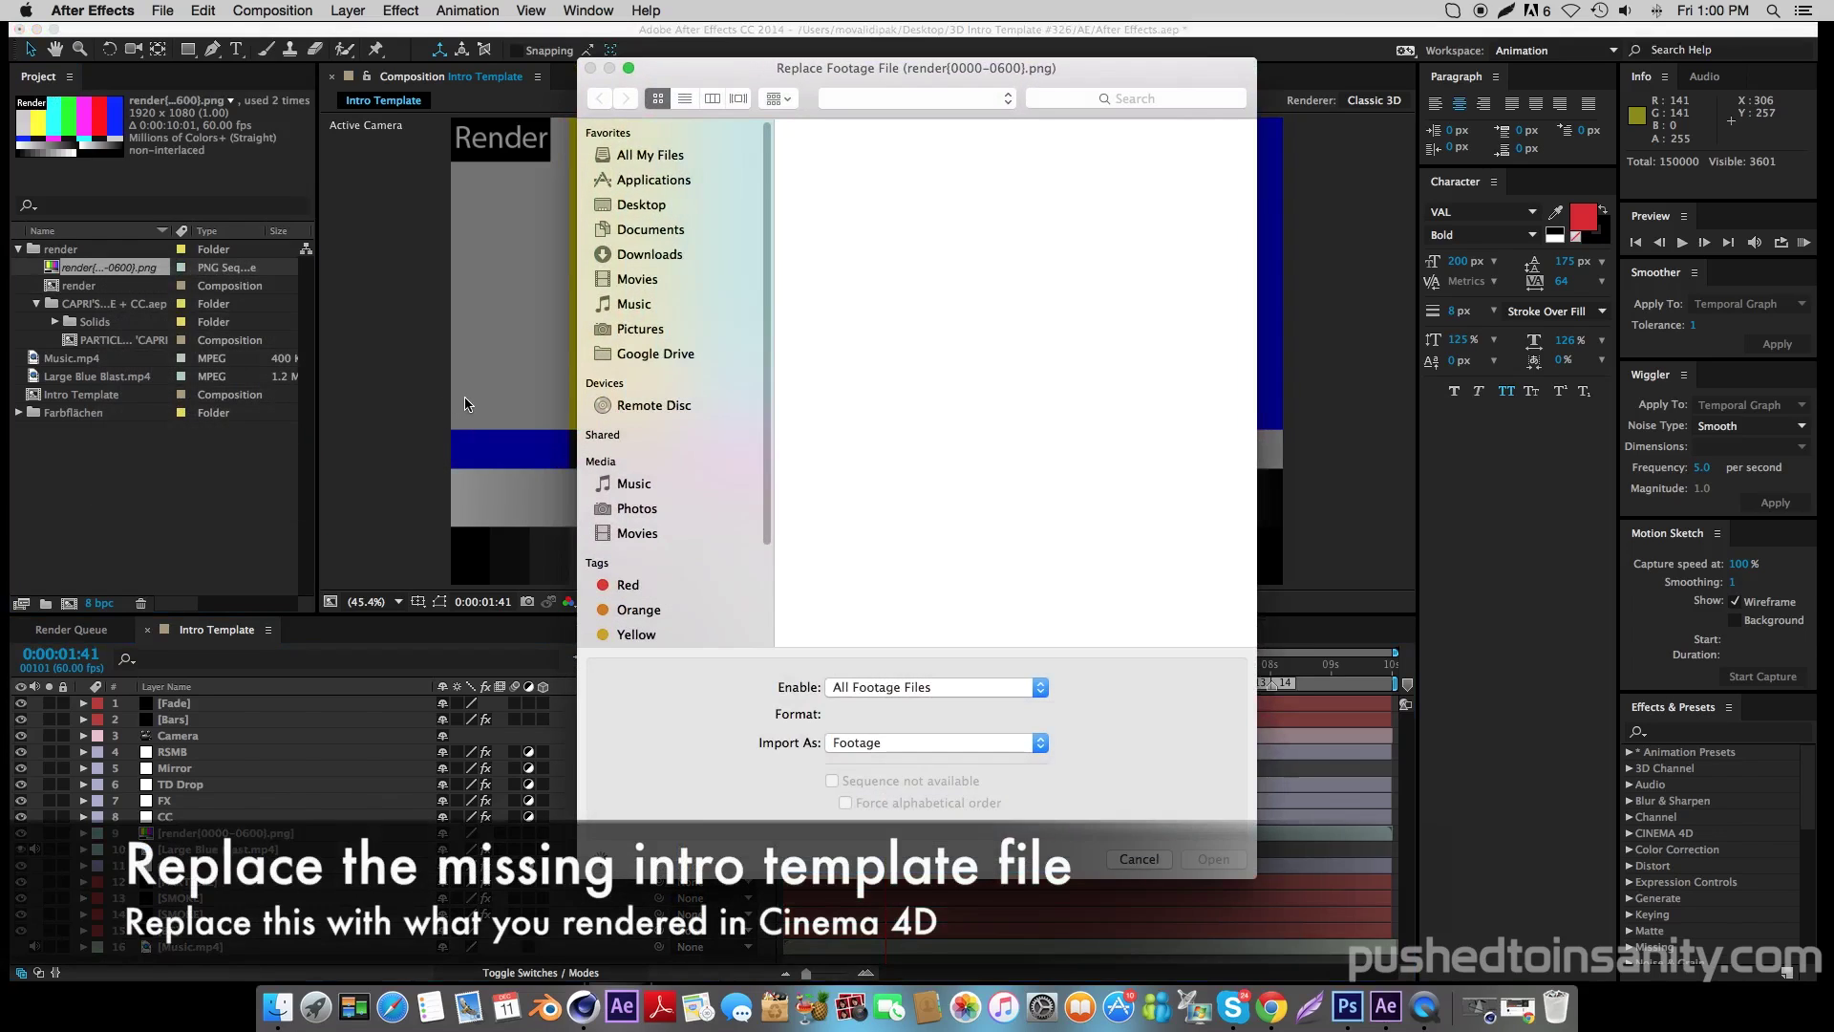
Browse to Desktop > 3D Intro Template #326 > Render and preview the rendered intro frames.
{"action": "left_click", "coordinate": [668, 204]}
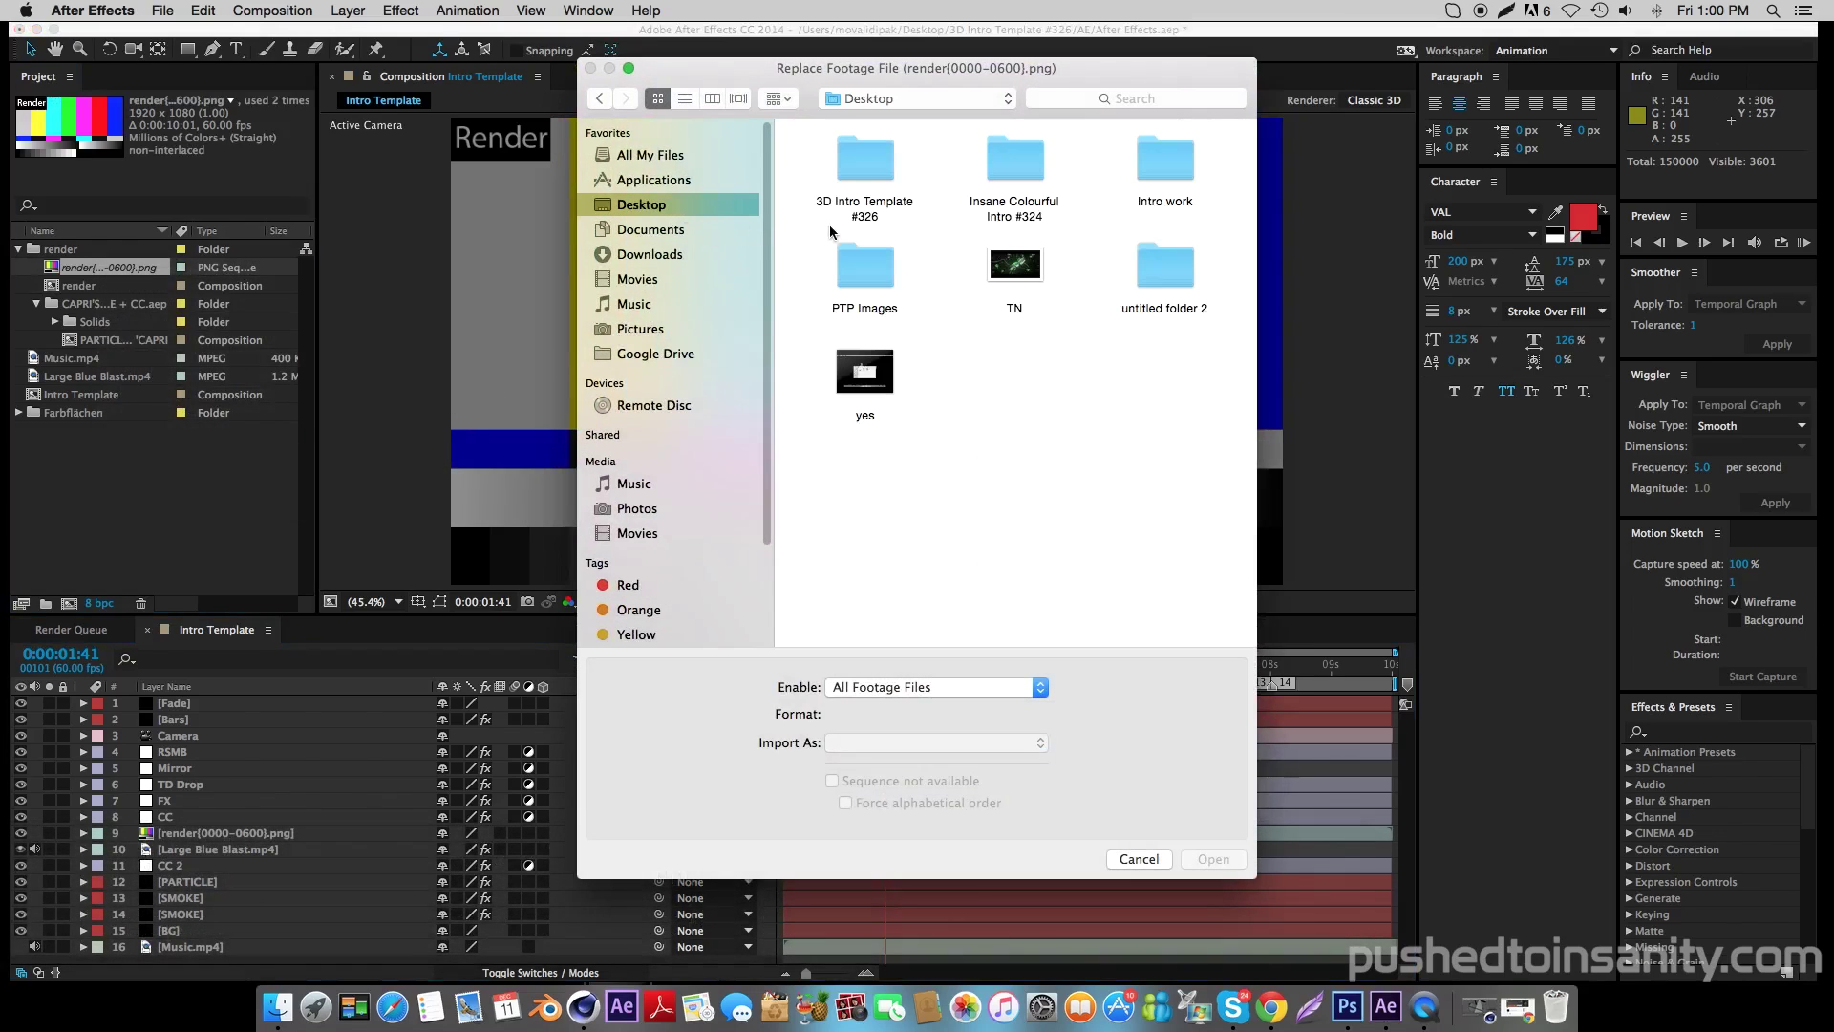
{"action": "double_click", "coordinate": [872, 173]}
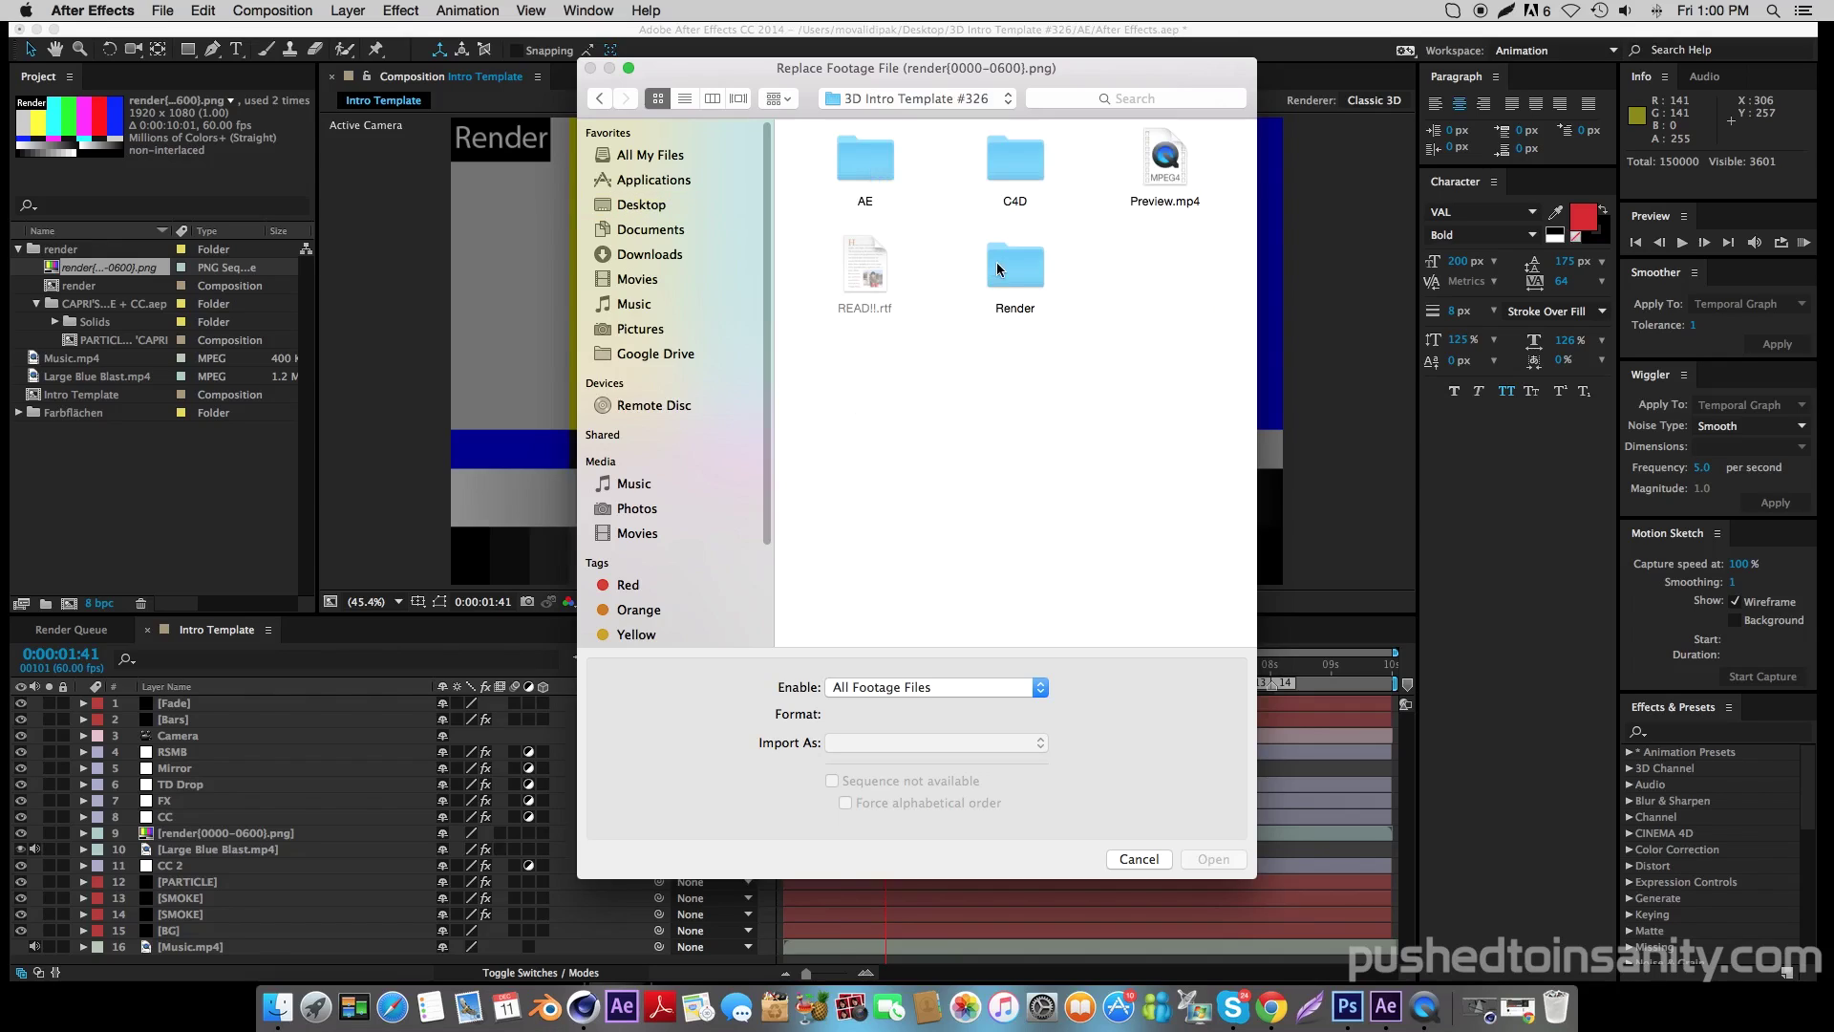
{"action": "double_click", "coordinate": [999, 269]}
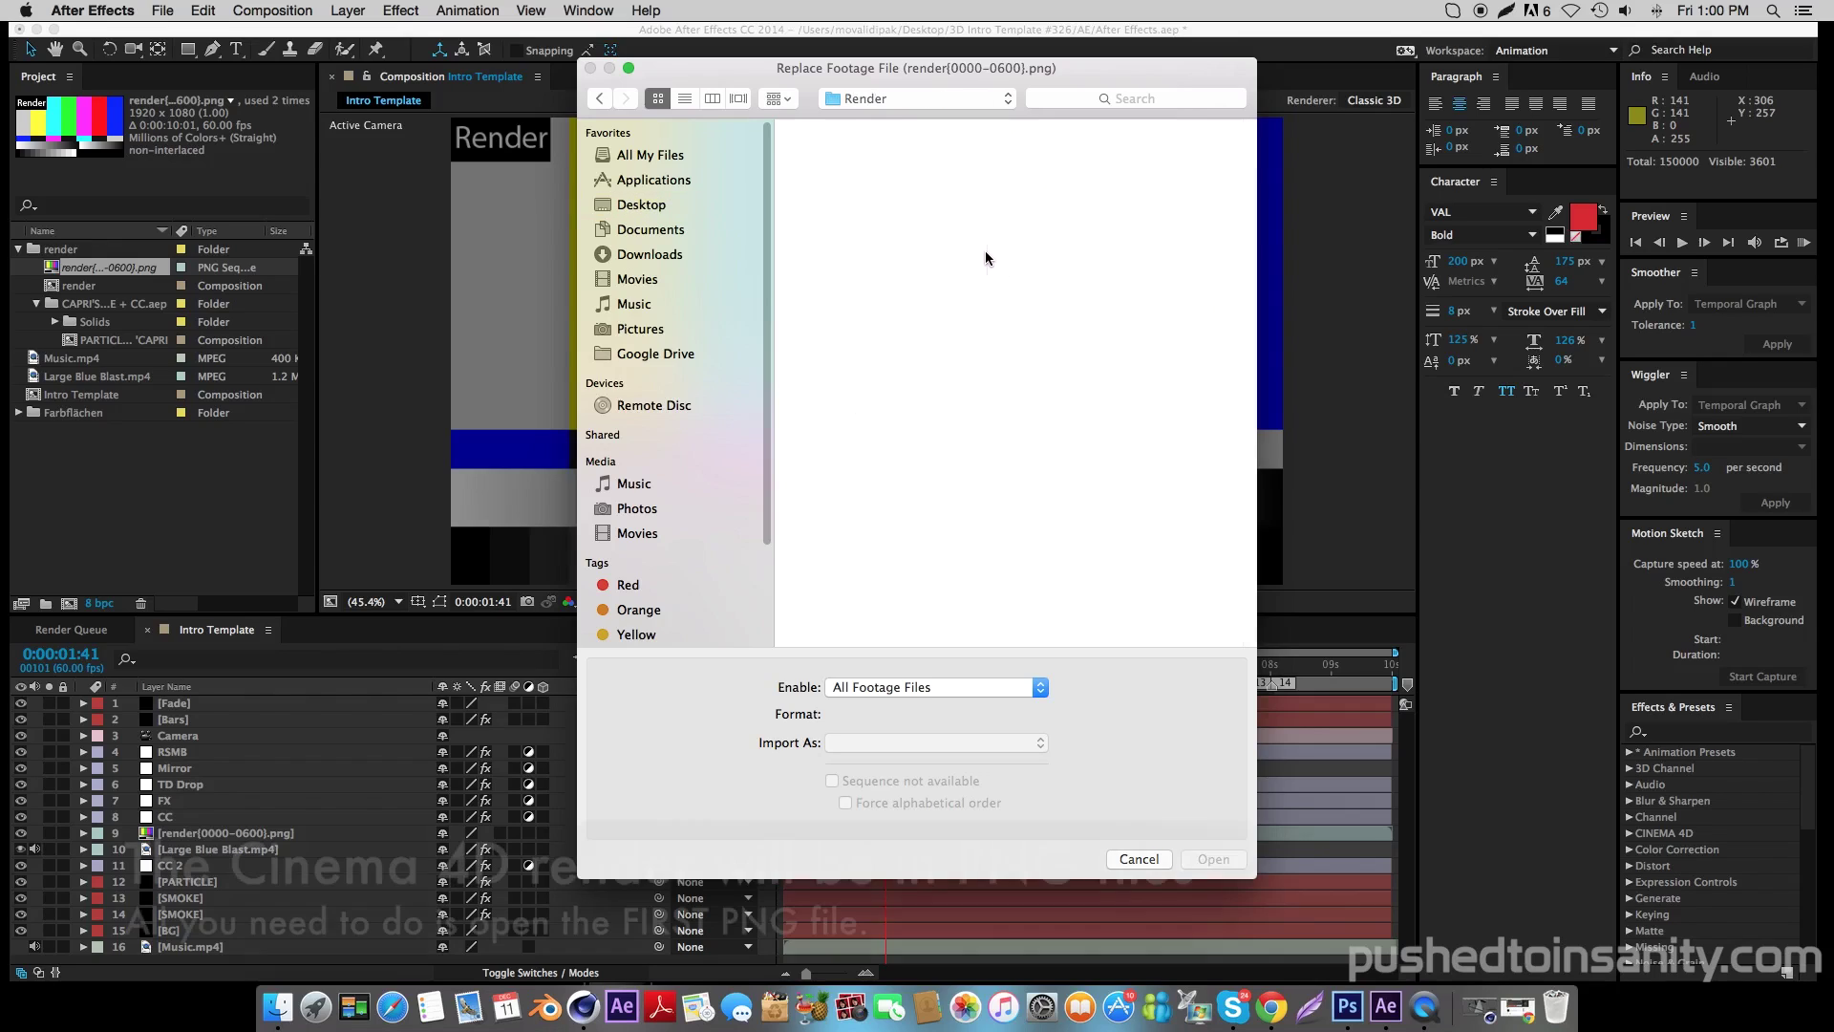
{"action": "left_click", "coordinate": [862, 161]}
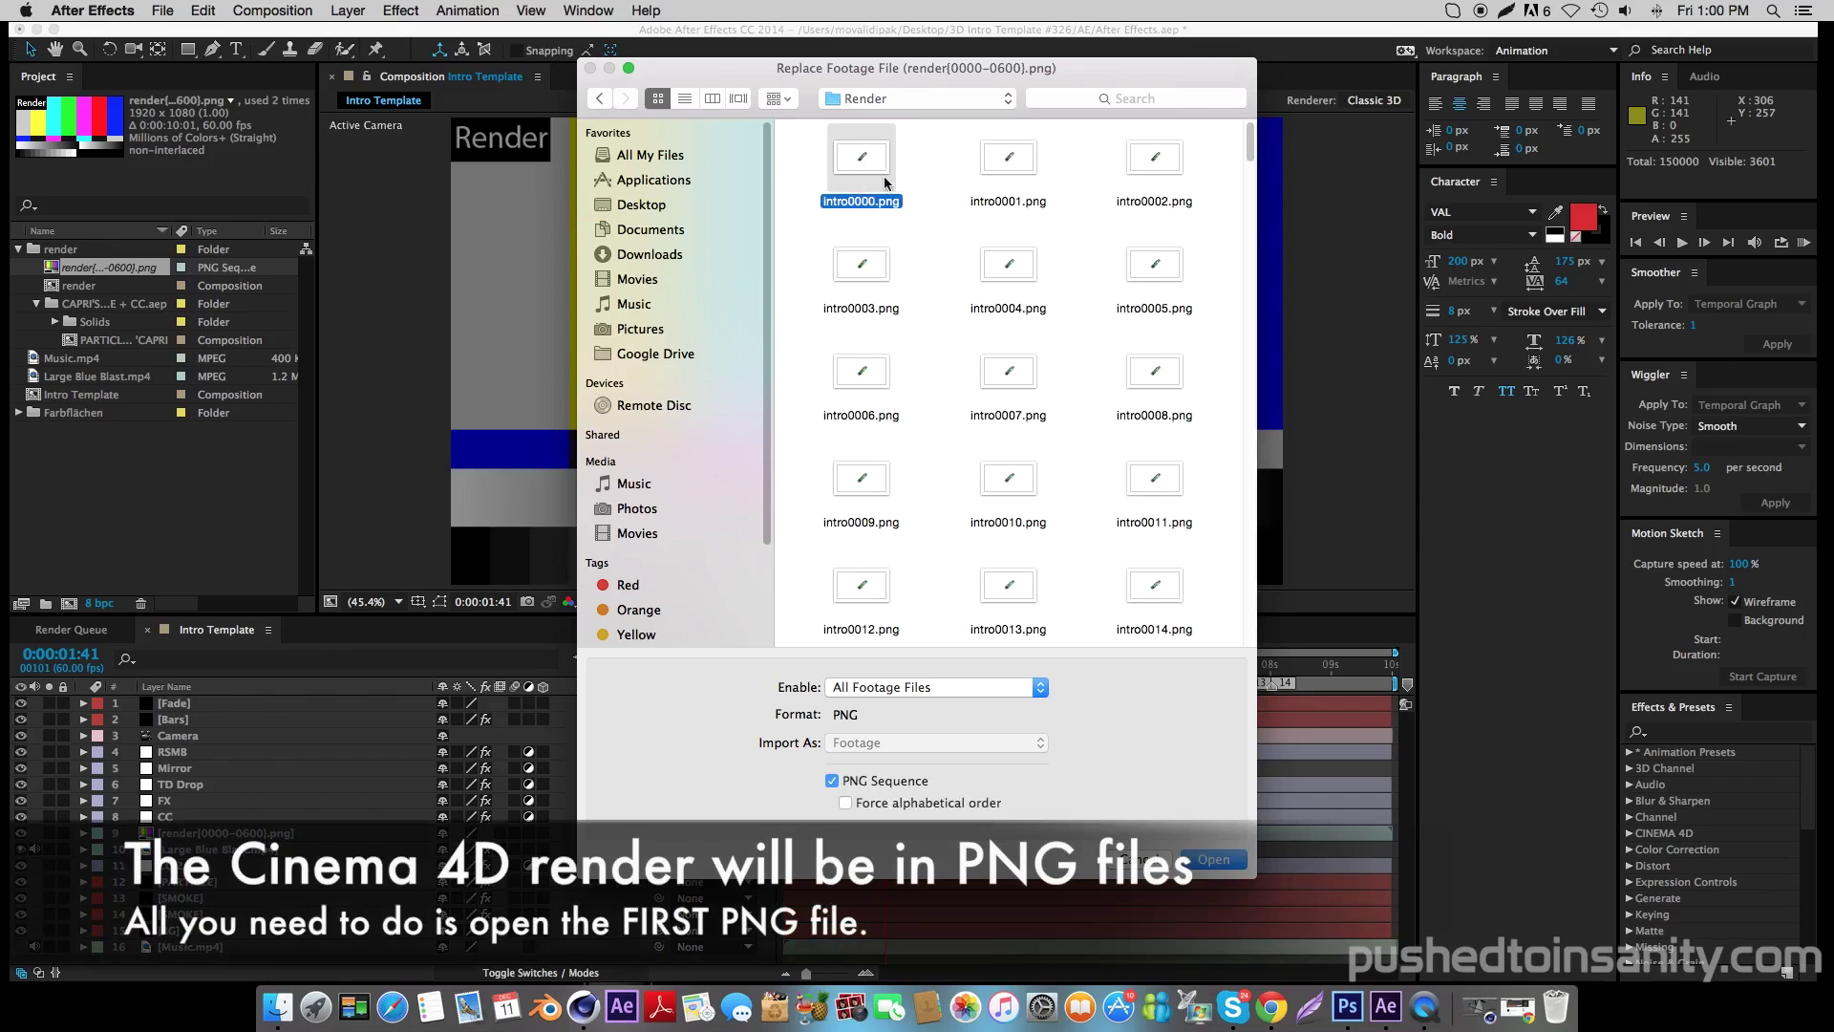
{"action": "left_click_drag", "start_coordinate": [823, 150], "coordinate": [1173, 564]}
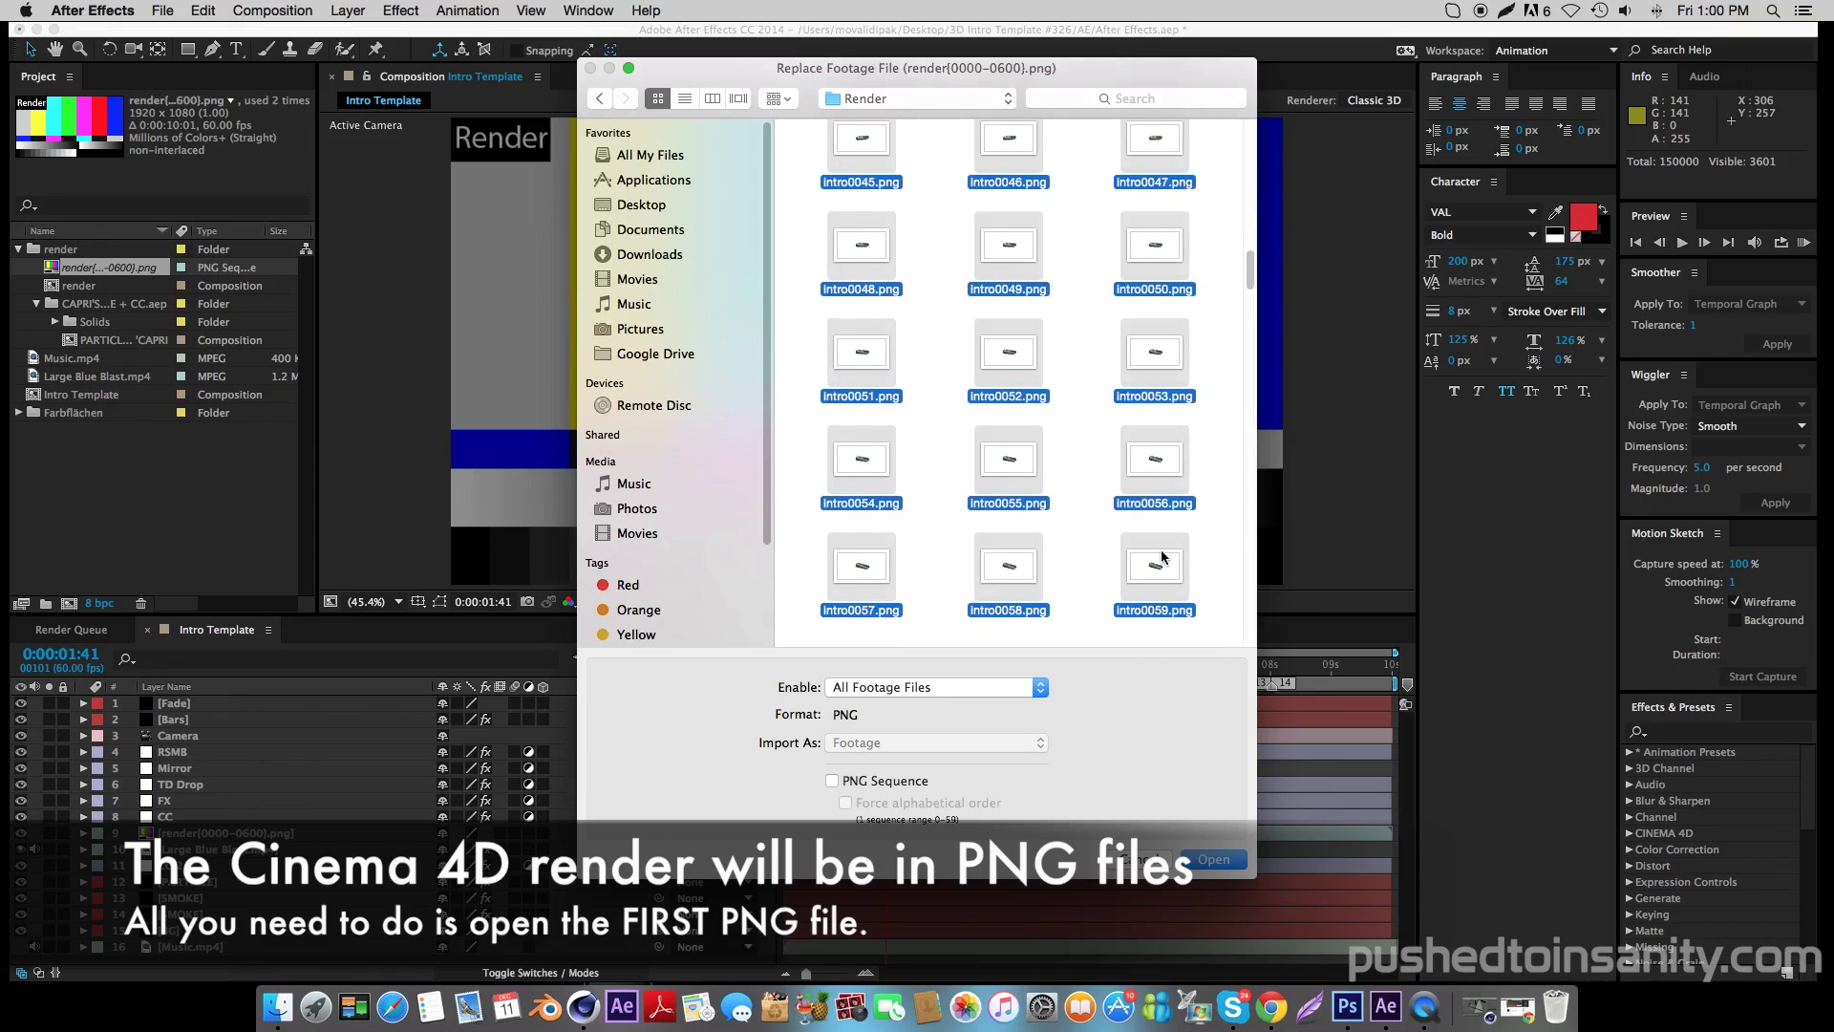
{"action": "left_click", "coordinate": [1085, 519]}
{"action": "scroll", "coordinate": [1085, 519], "scroll_direction": "up", "scroll_amount": 10}
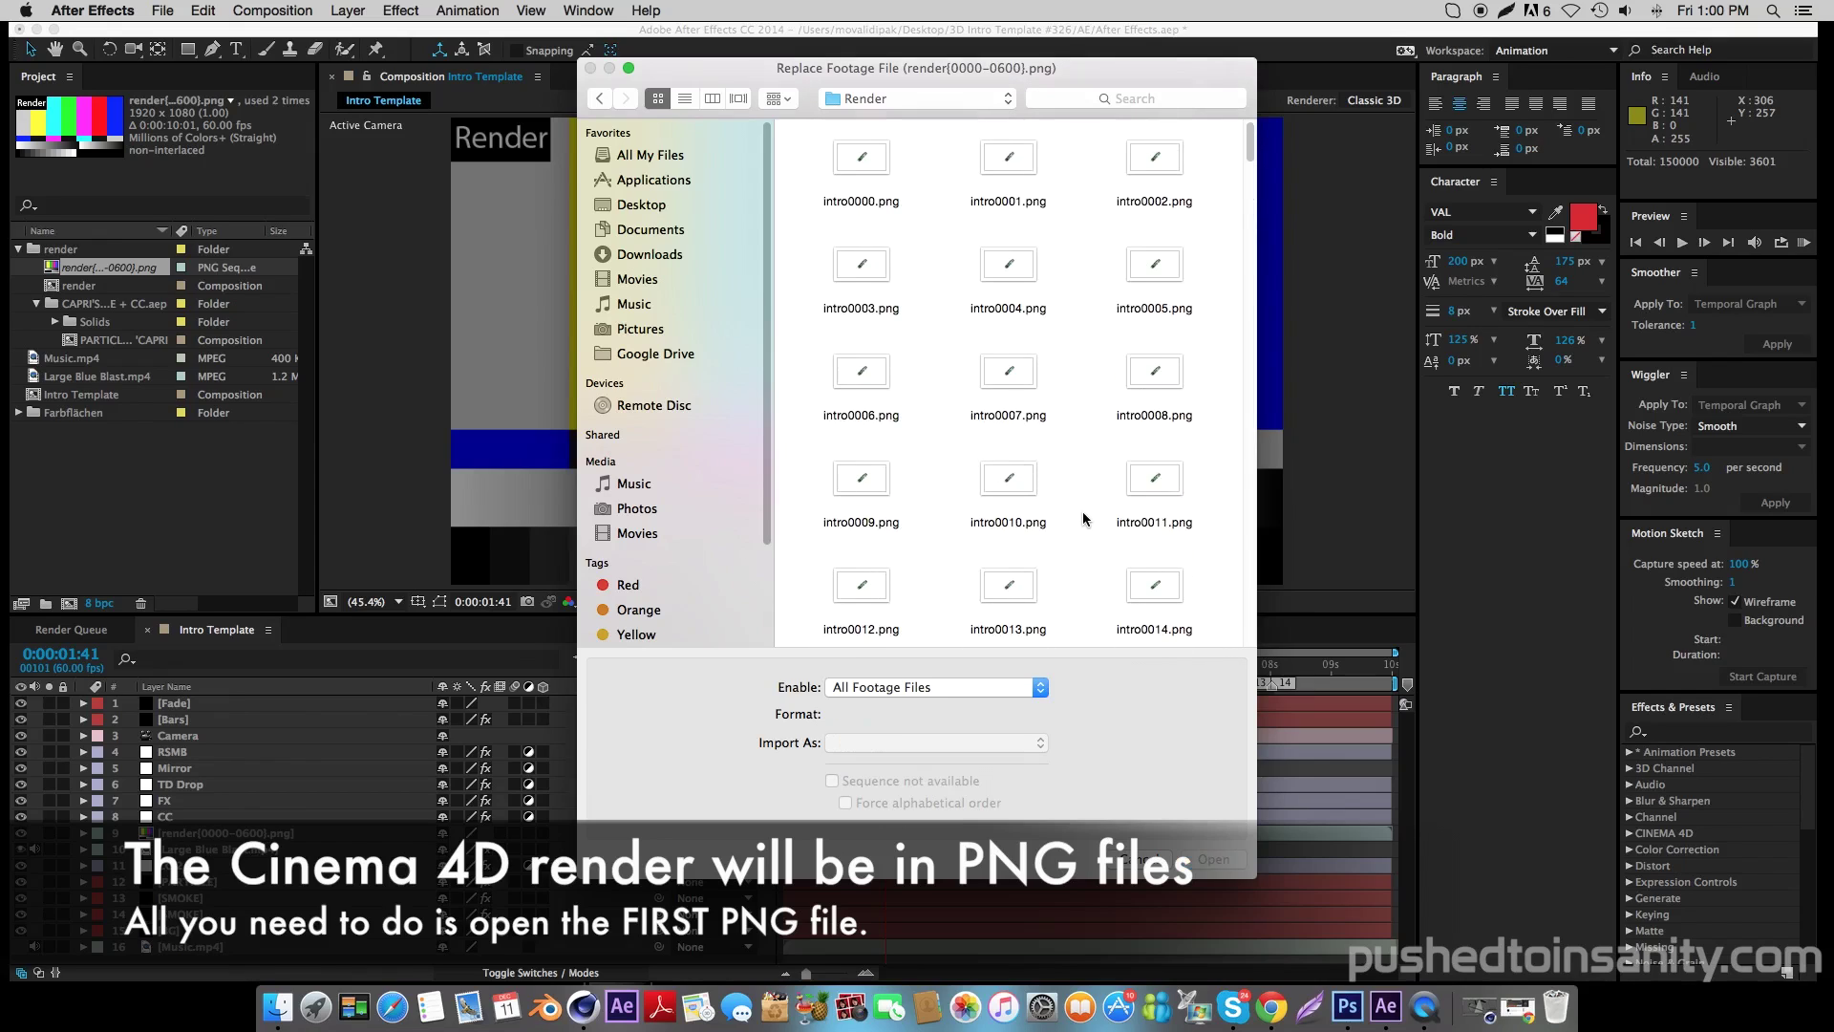
{"action": "left_click", "coordinate": [1011, 382]}
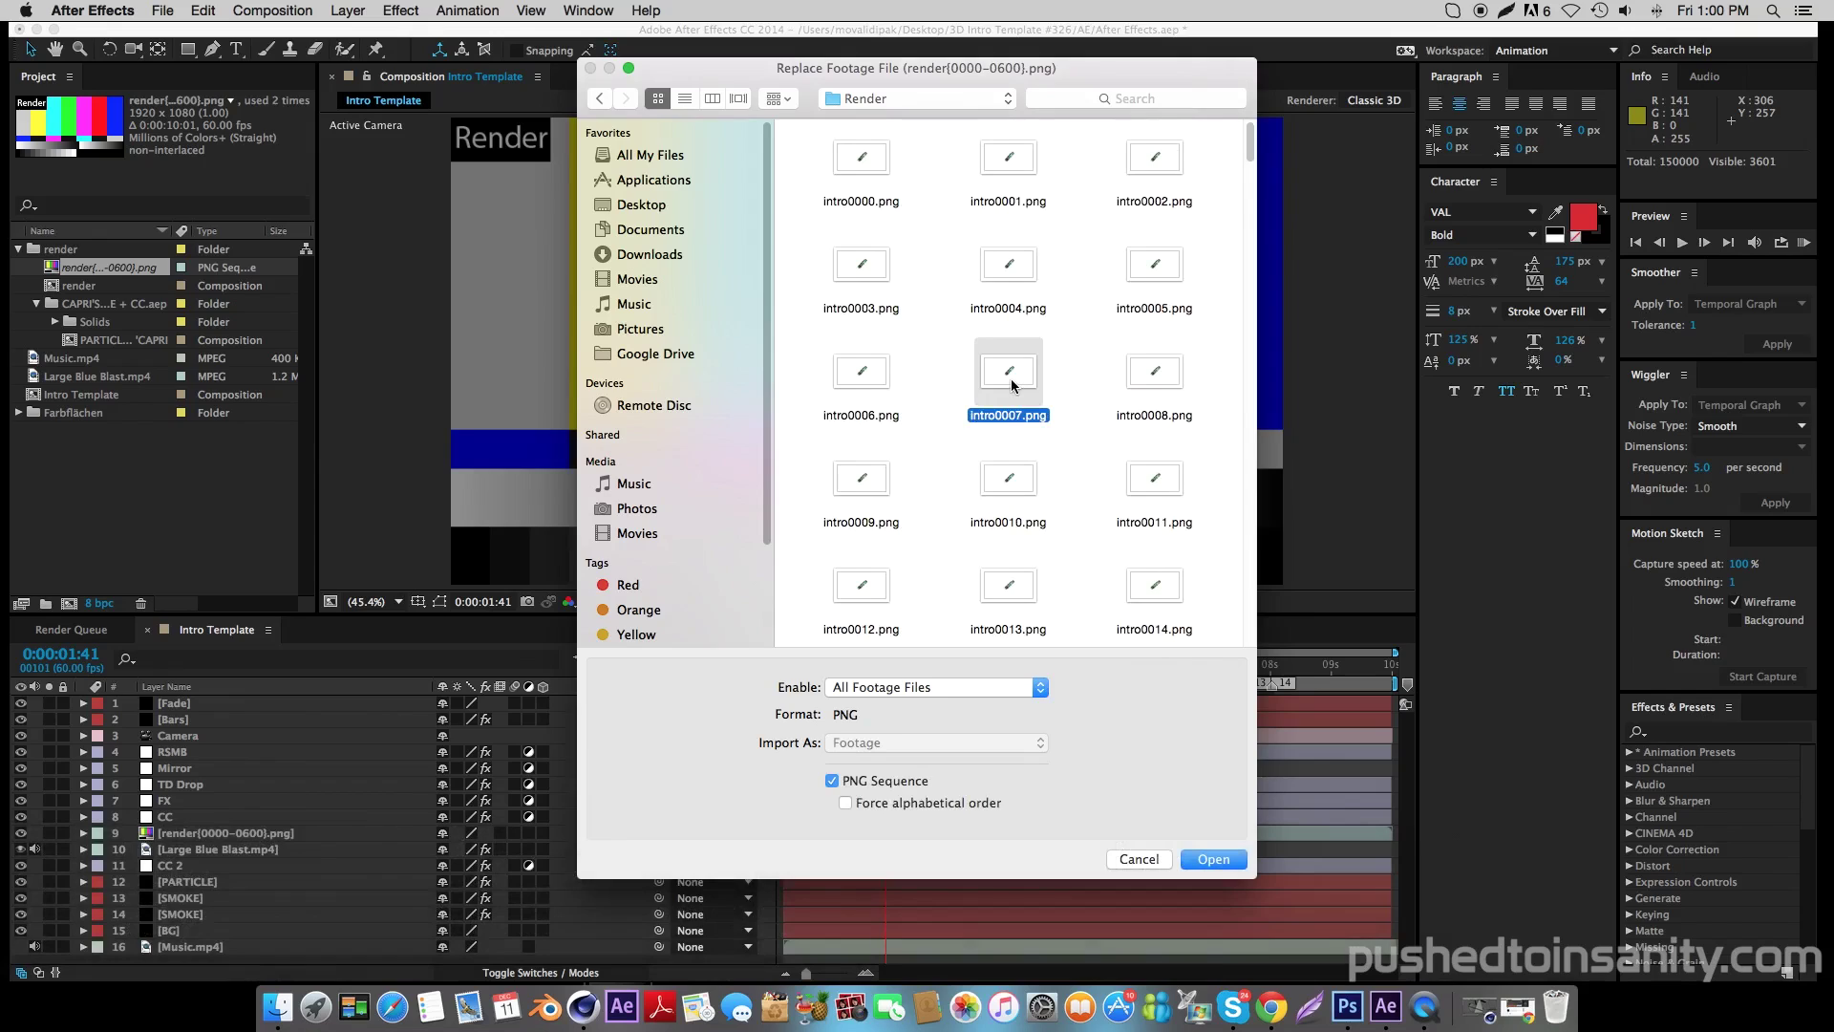
{"action": "key", "text": "space"}
{"action": "key", "text": "space"}
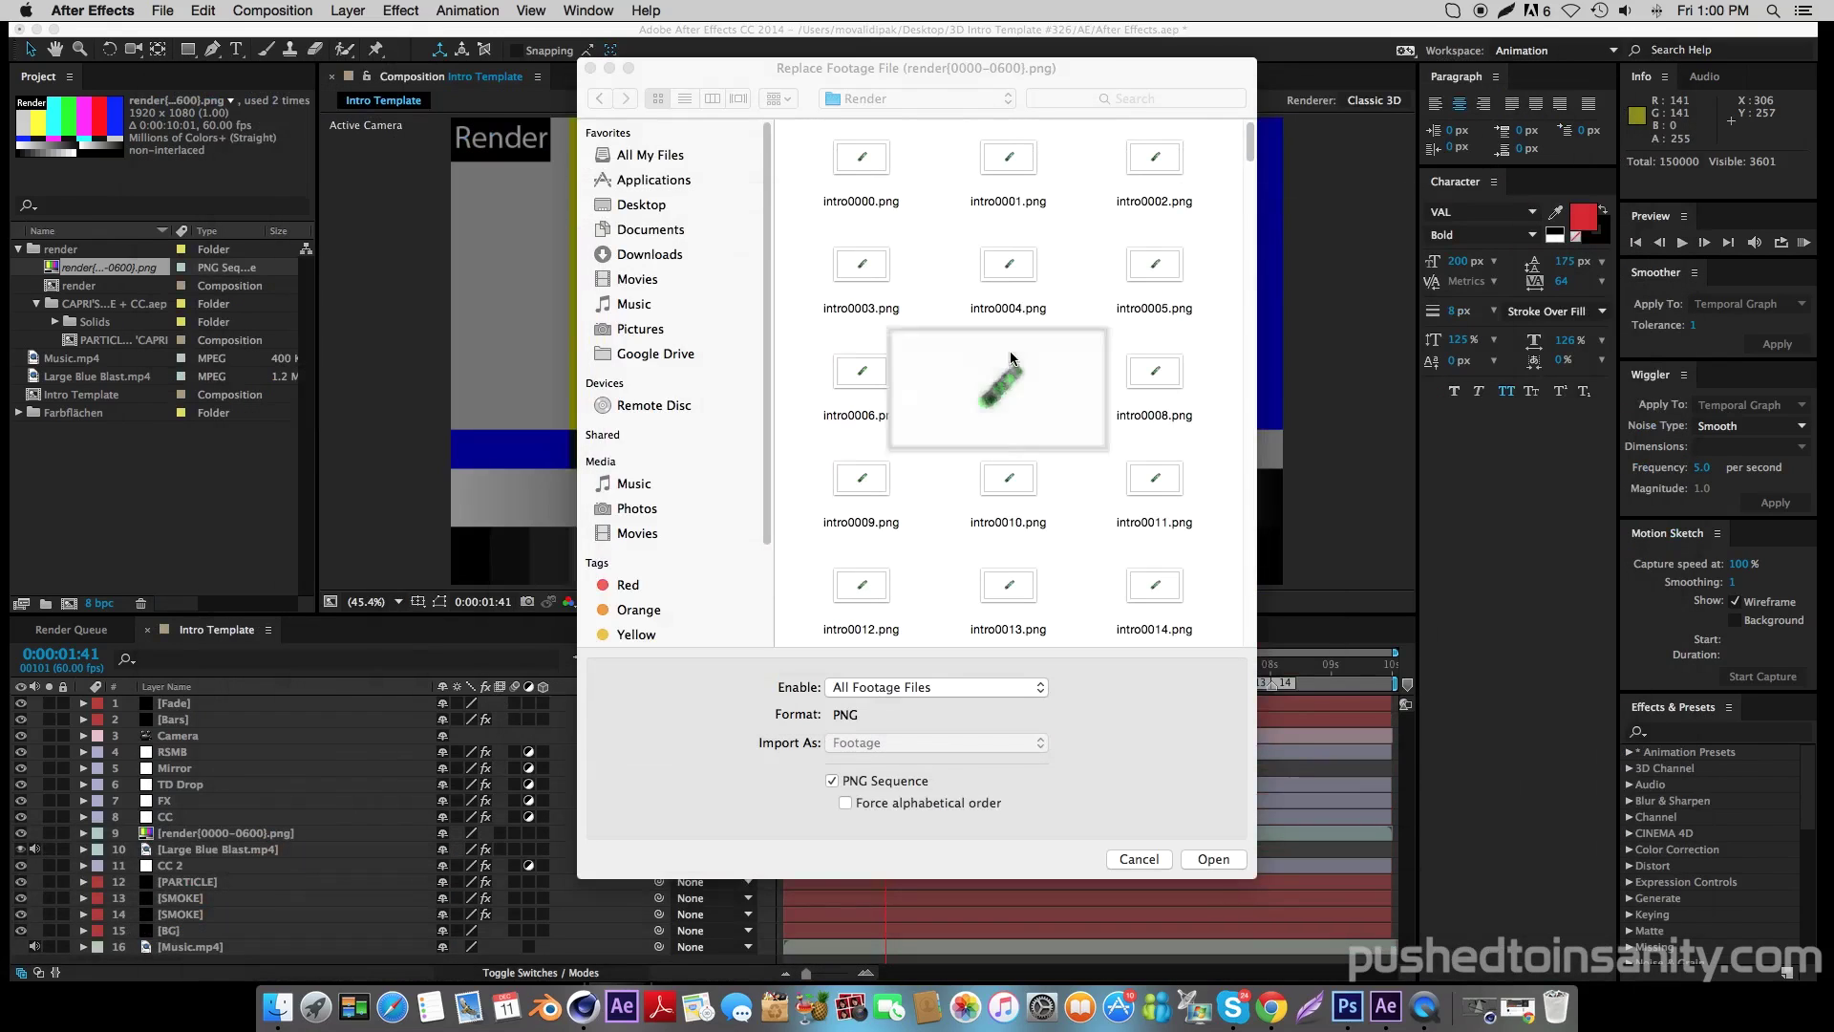
Replace the footage with intro0000.png, keeping PNG Sequence import enabled.
{"action": "left_click", "coordinate": [858, 158]}
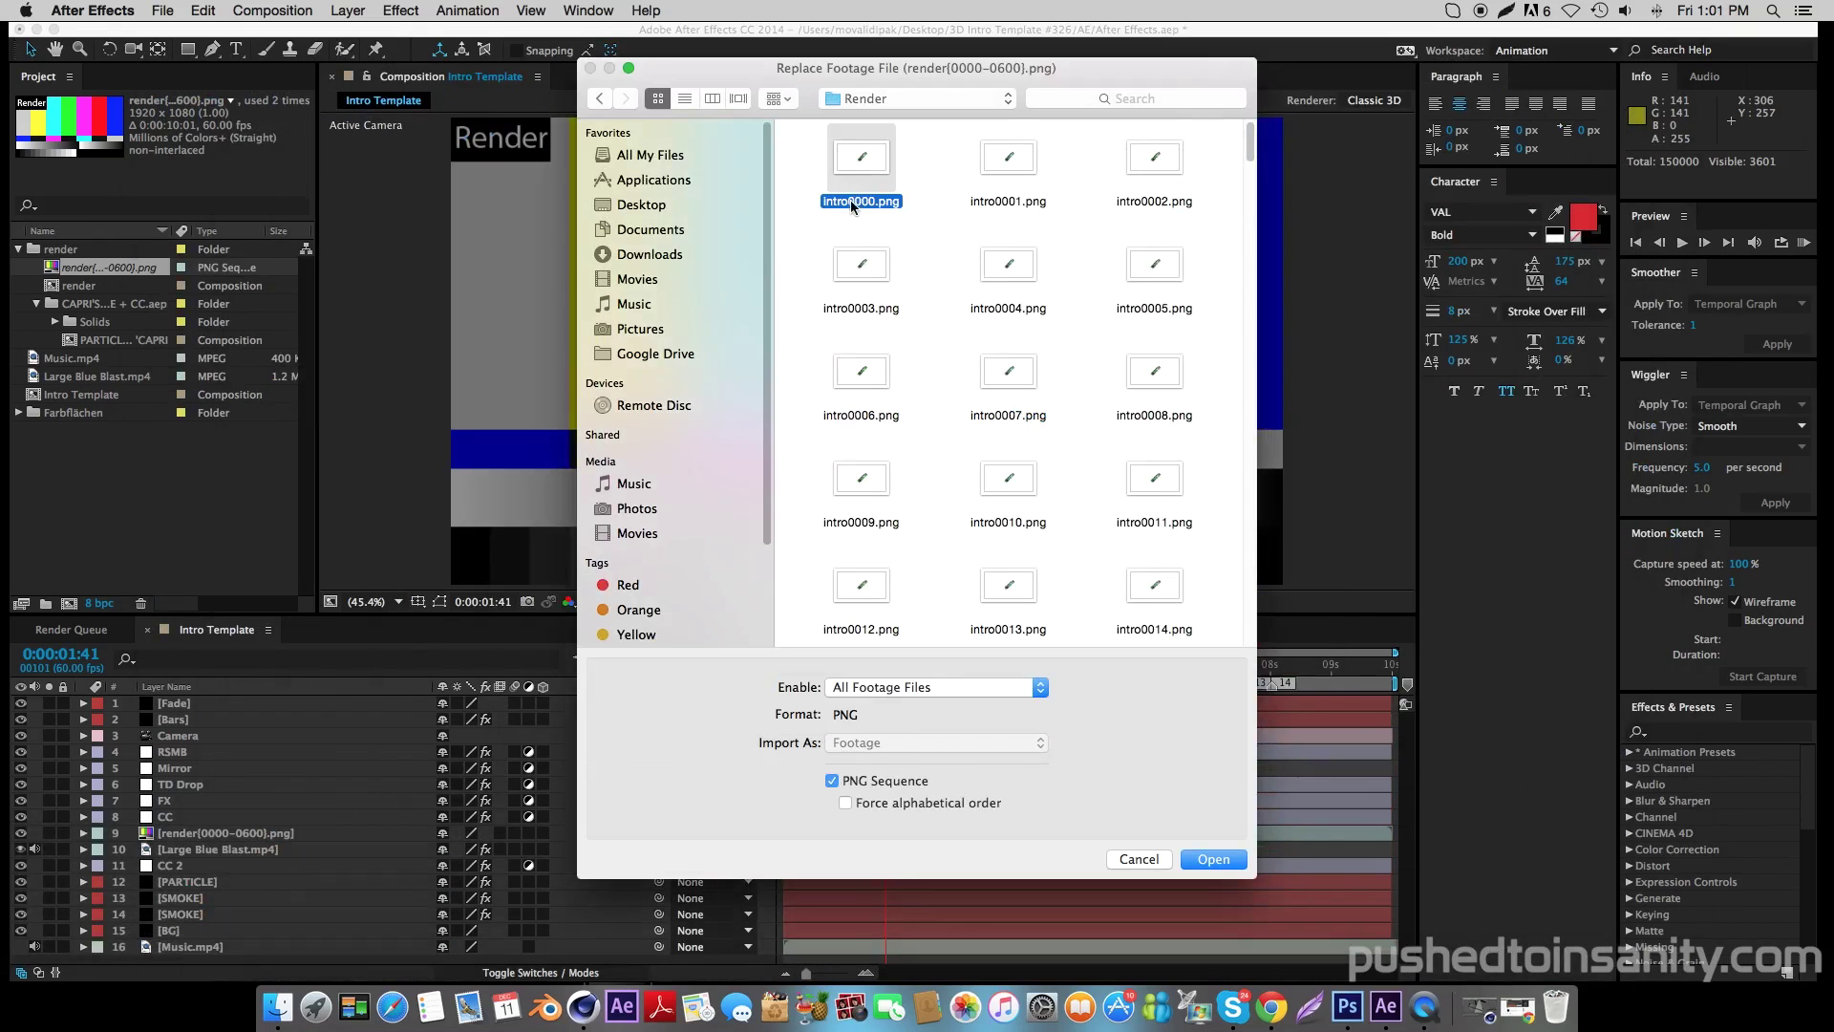
{"action": "left_click", "coordinate": [858, 783]}
{"action": "left_click", "coordinate": [858, 784]}
{"action": "left_click", "coordinate": [1196, 860]}
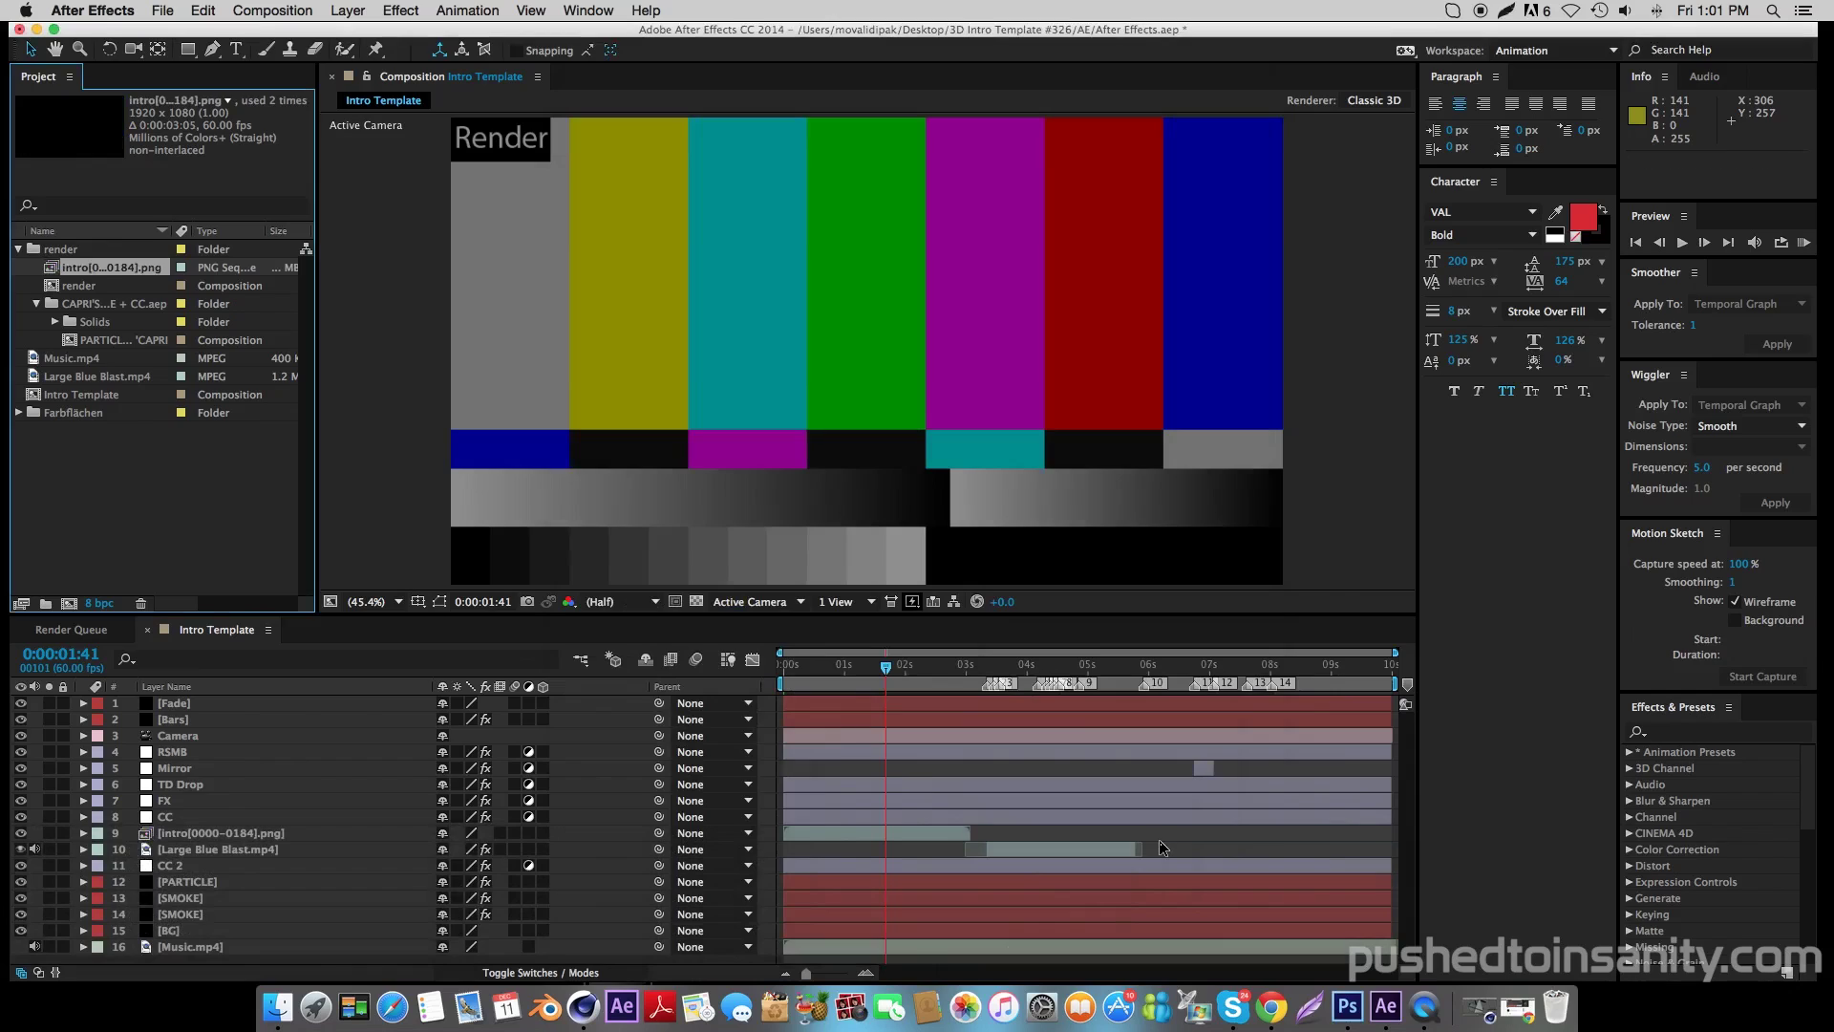
Check the render at 0:00:02:25 and 0:00:02:39, then hide the PARTICLE, SMOKE and BG layers.
{"action": "left_click", "coordinate": [930, 683]}
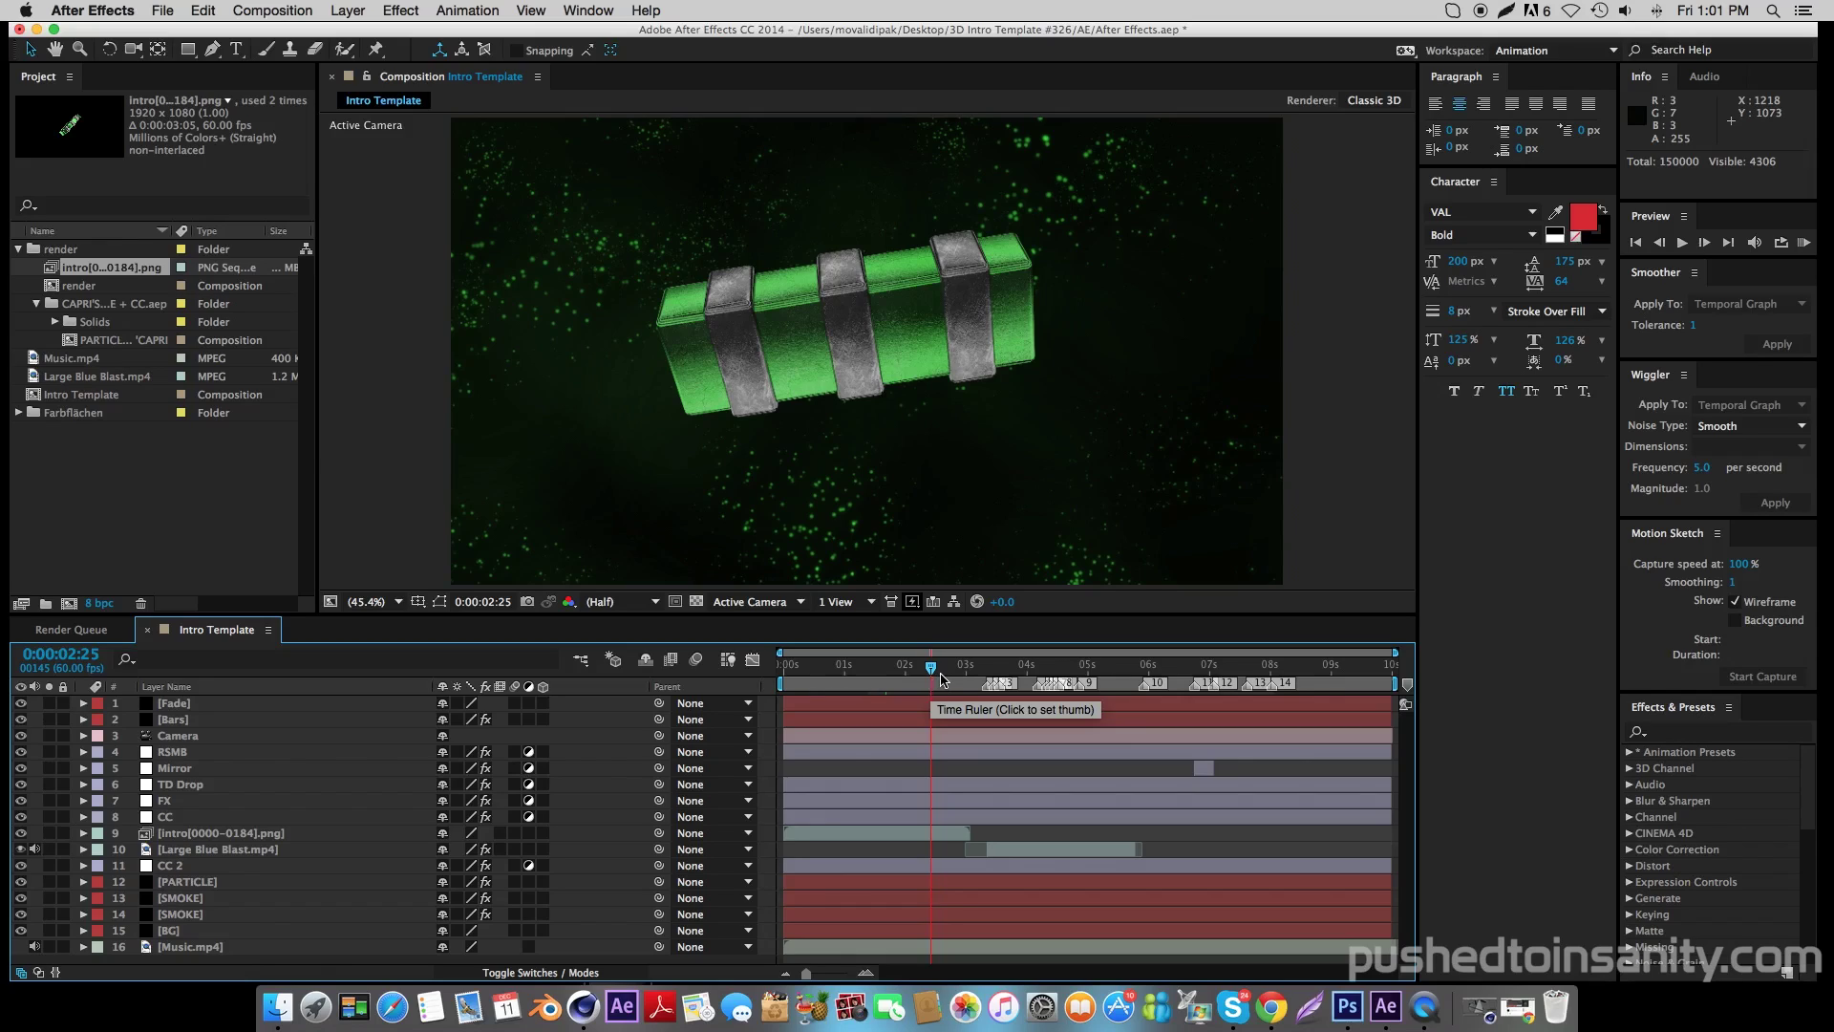
{"action": "left_click", "coordinate": [945, 680]}
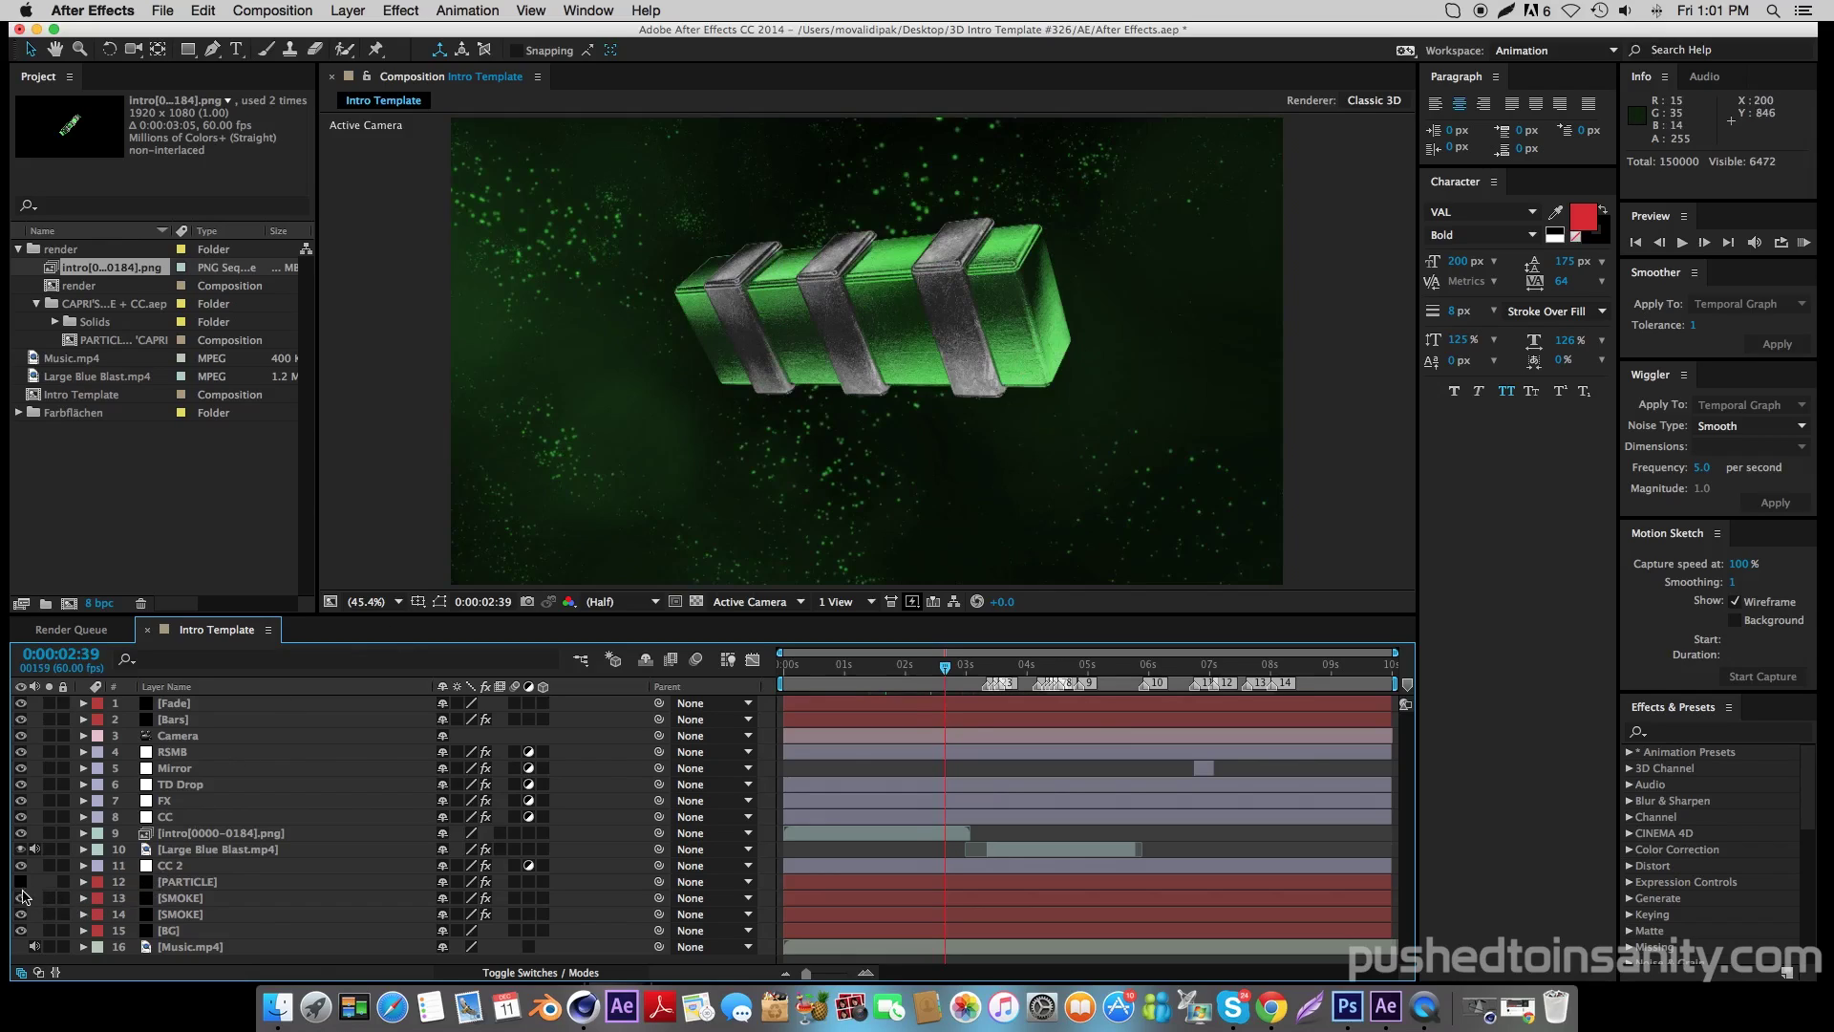
{"action": "left_click_drag", "start_coordinate": [20, 898], "coordinate": [20, 914]}
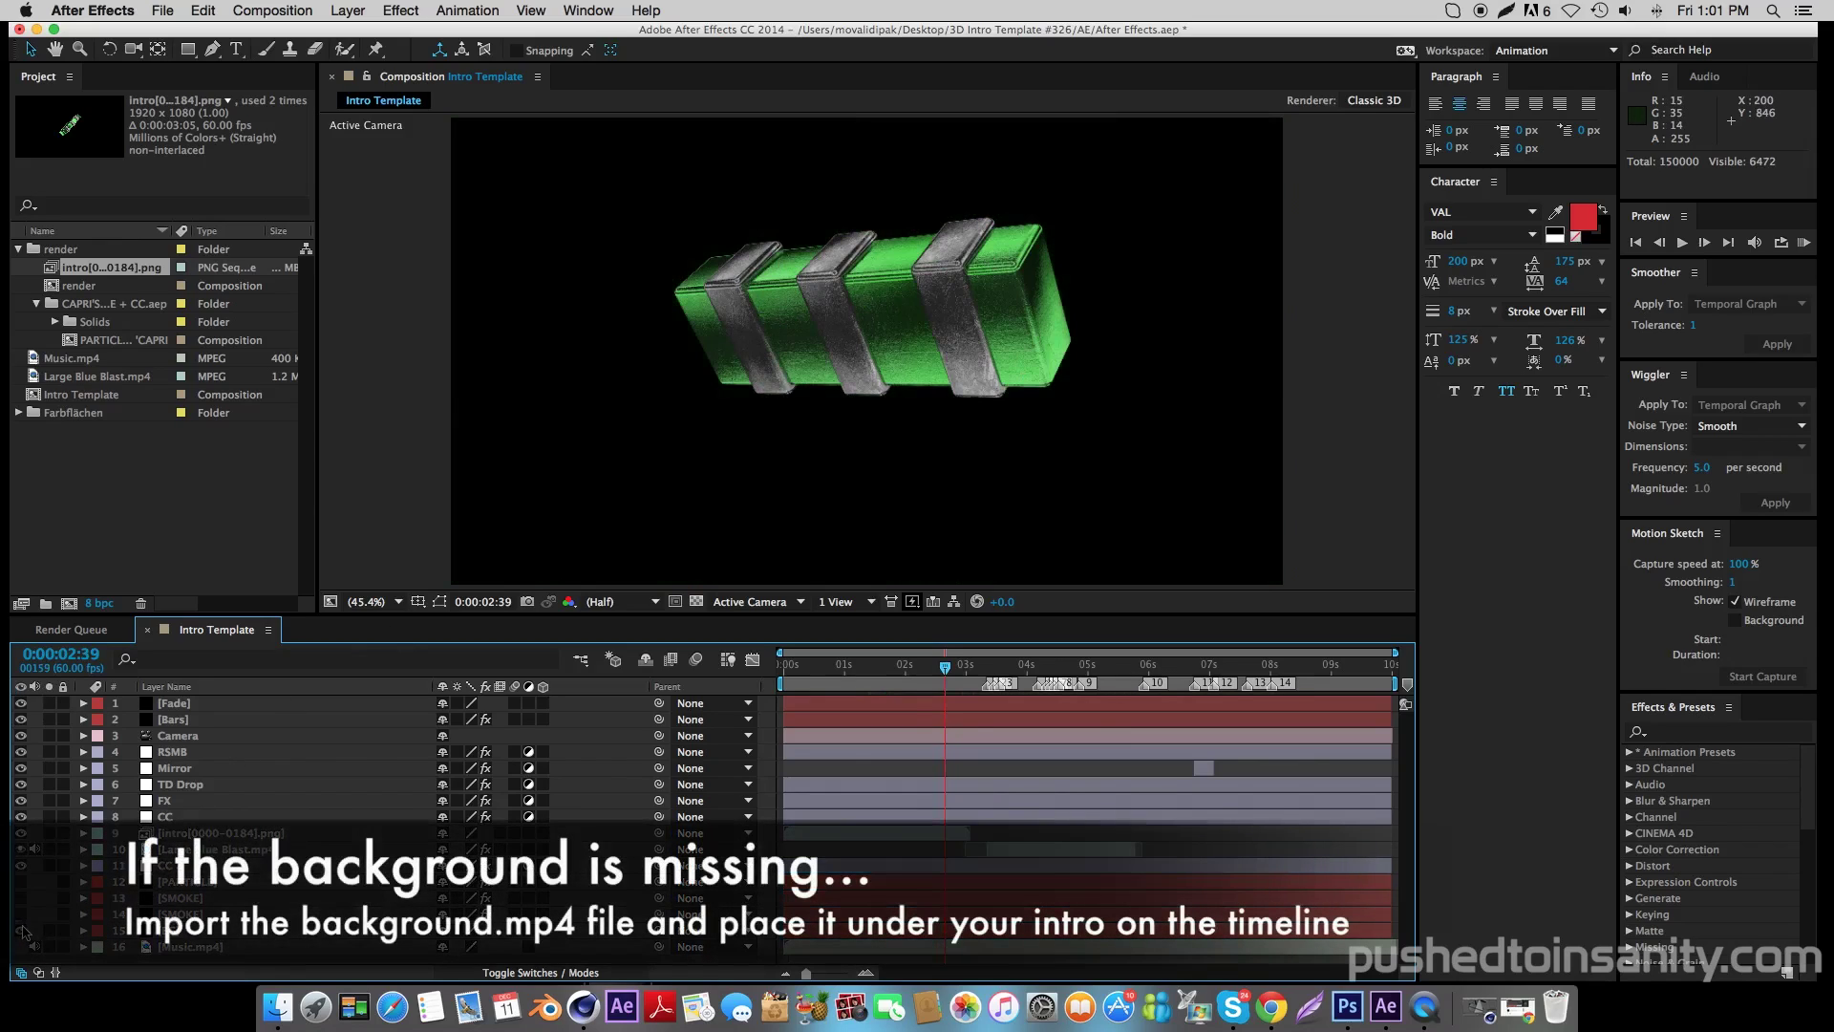
{"action": "left_click", "coordinate": [134, 516]}
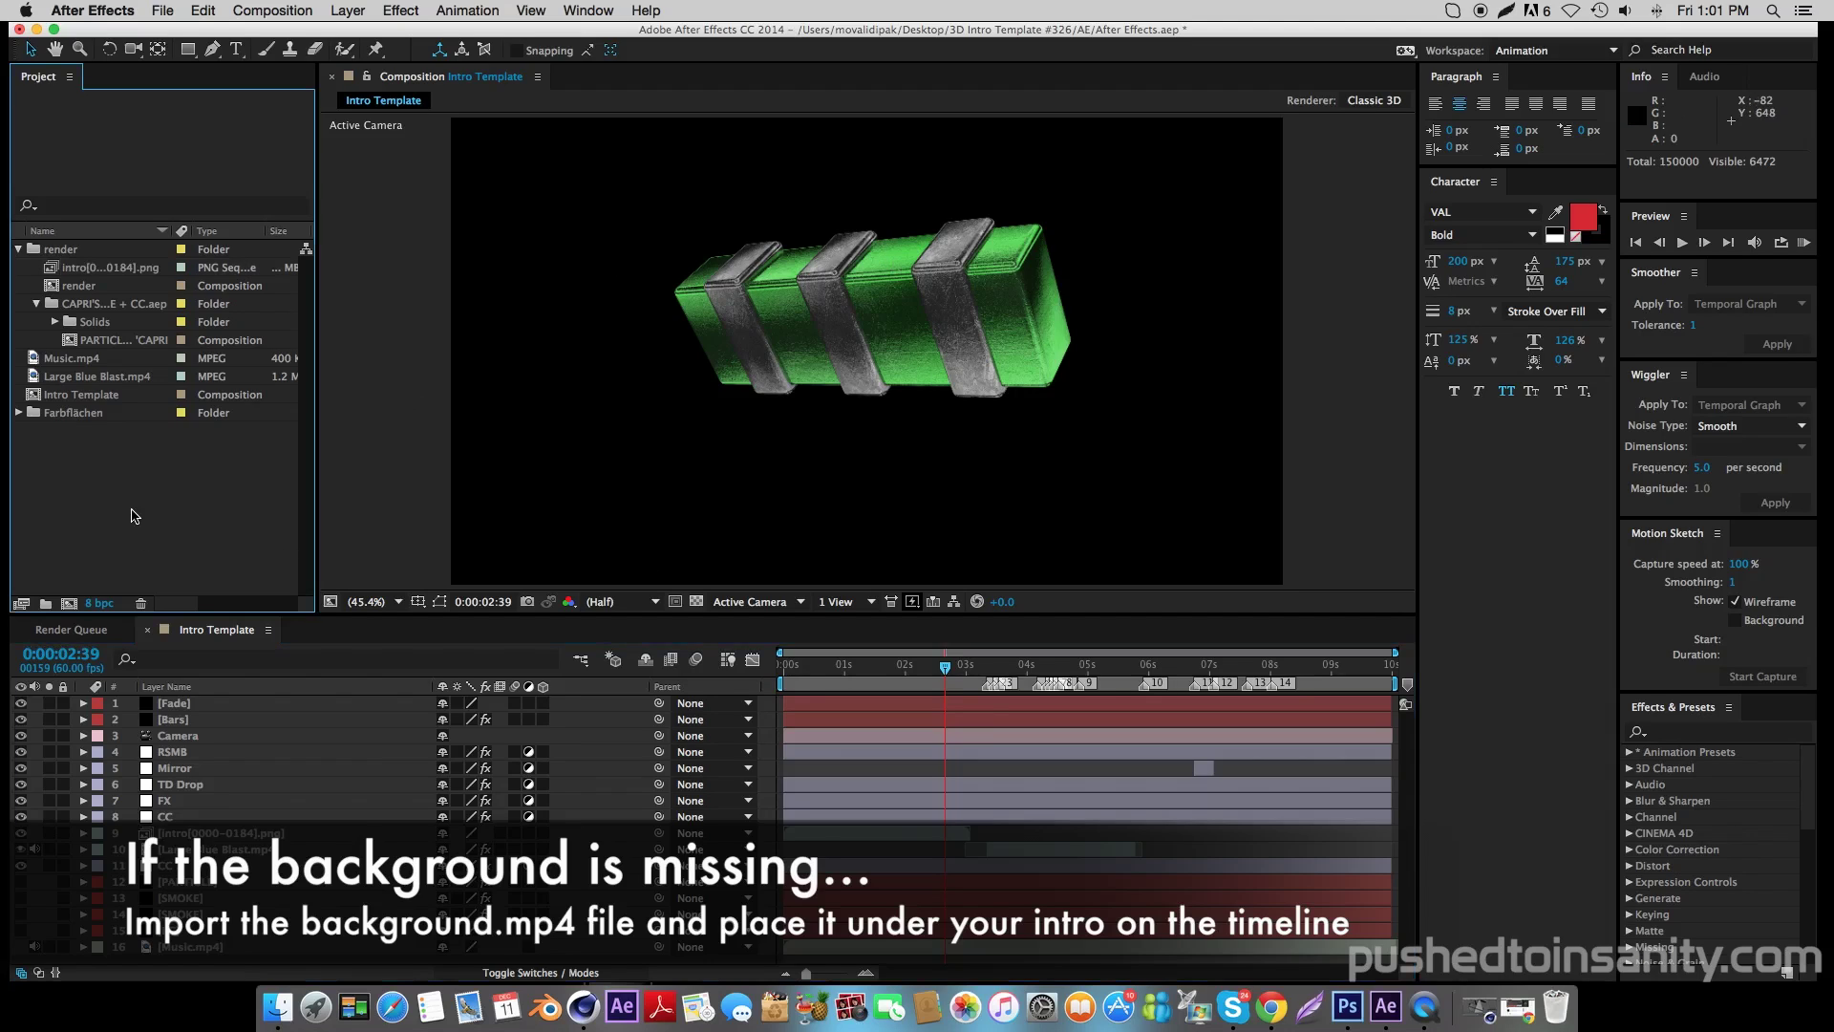
Import Background.mp4 from the 3D Intro Template #326 AE folder and place it beneath the intro render layer.
{"action": "key", "text": "super+i"}
{"action": "left_click", "coordinate": [648, 205]}
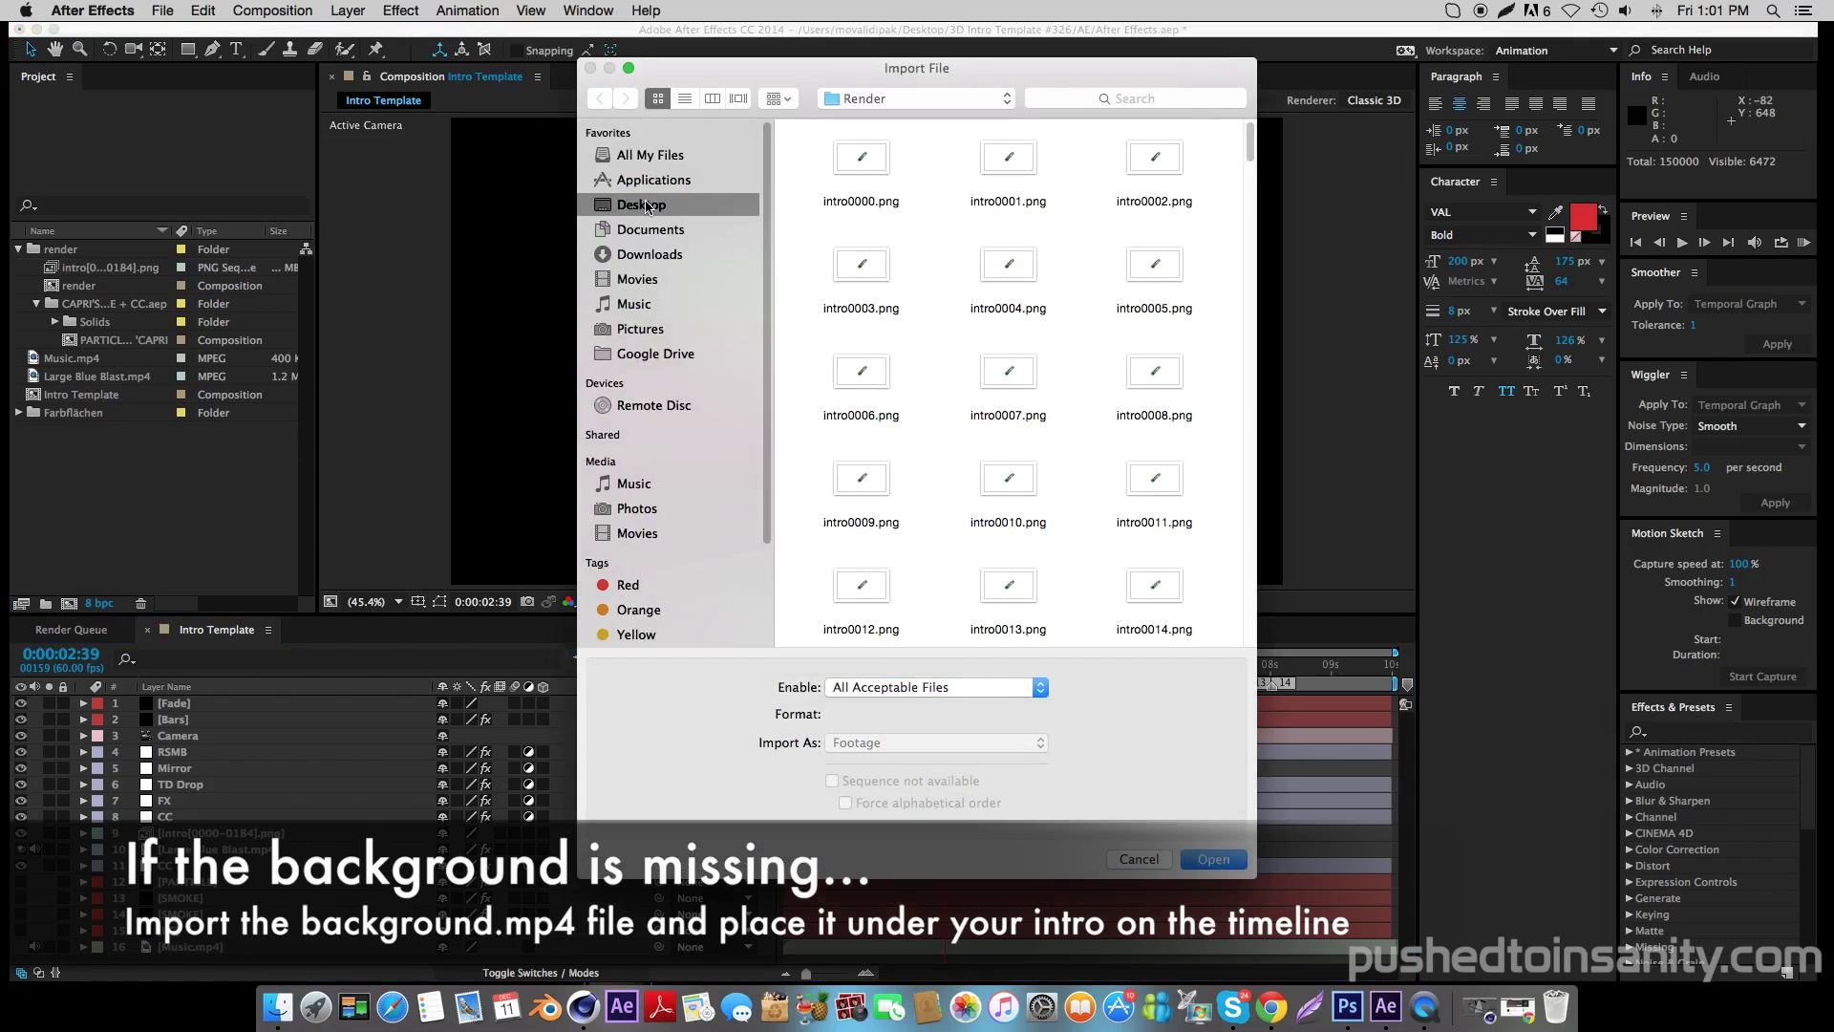
{"action": "double_click", "coordinate": [865, 172]}
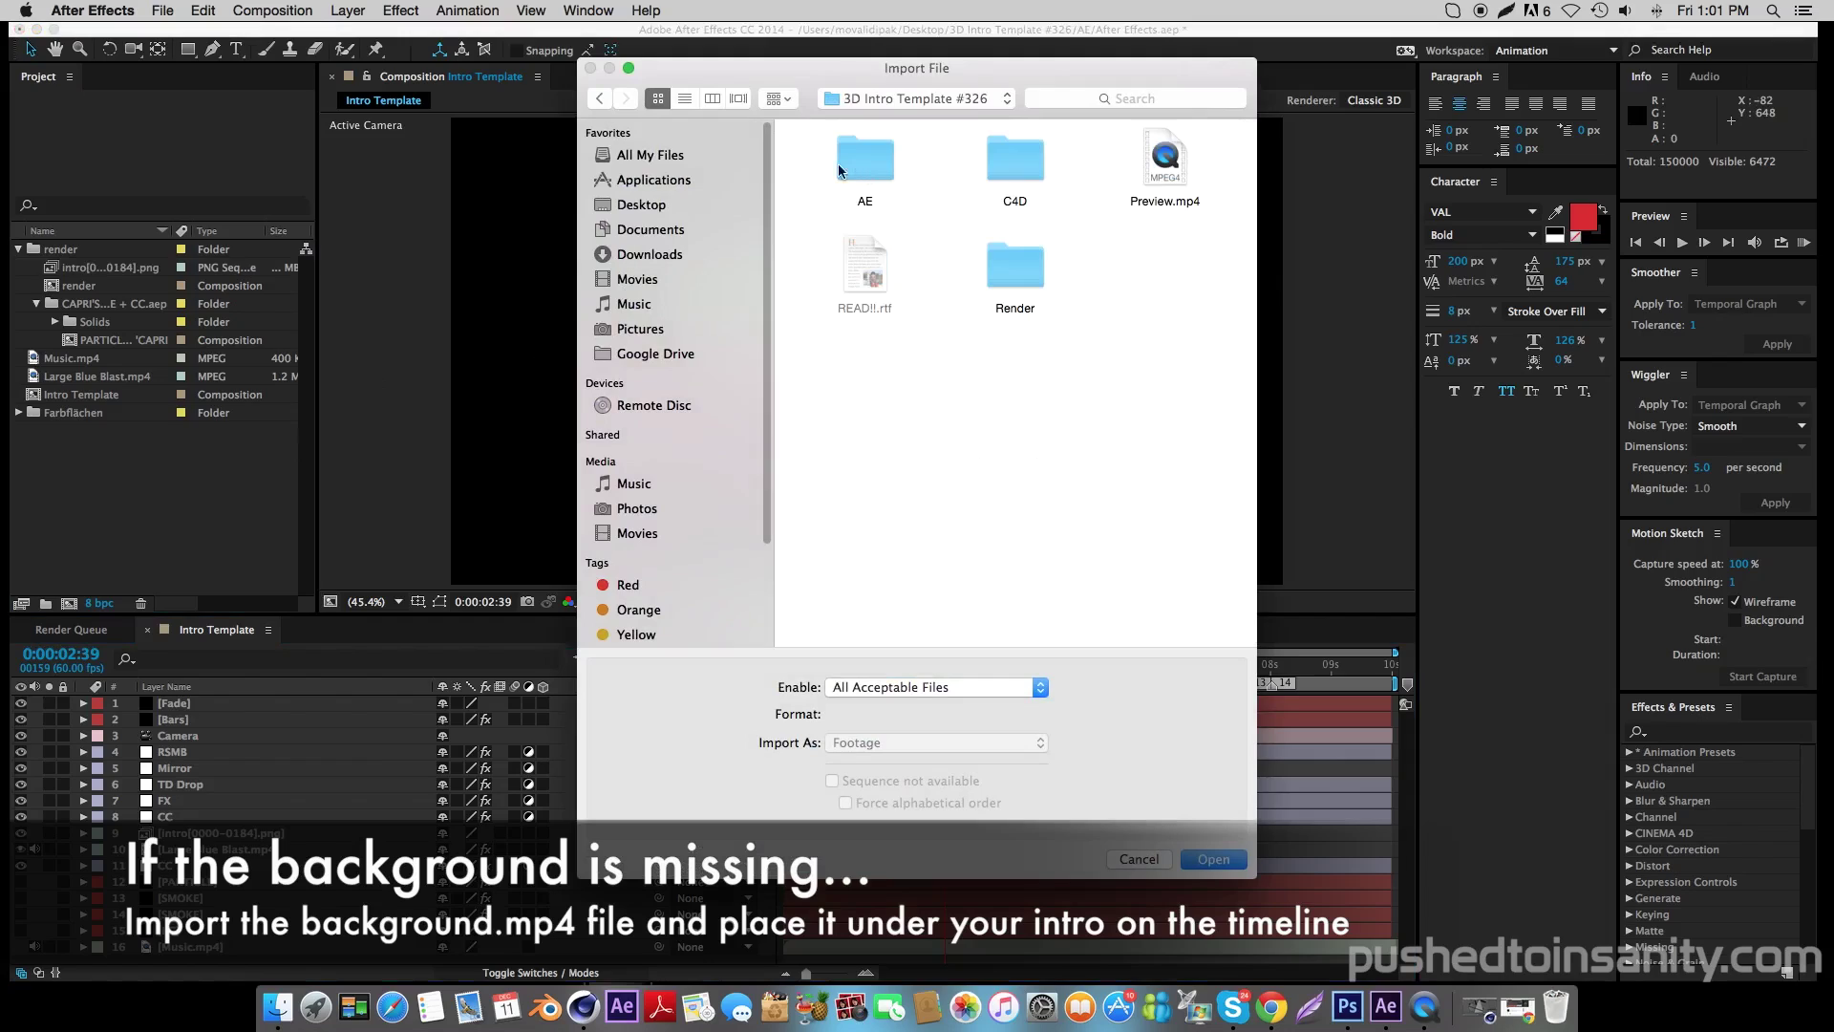
{"action": "double_click", "coordinate": [866, 168]}
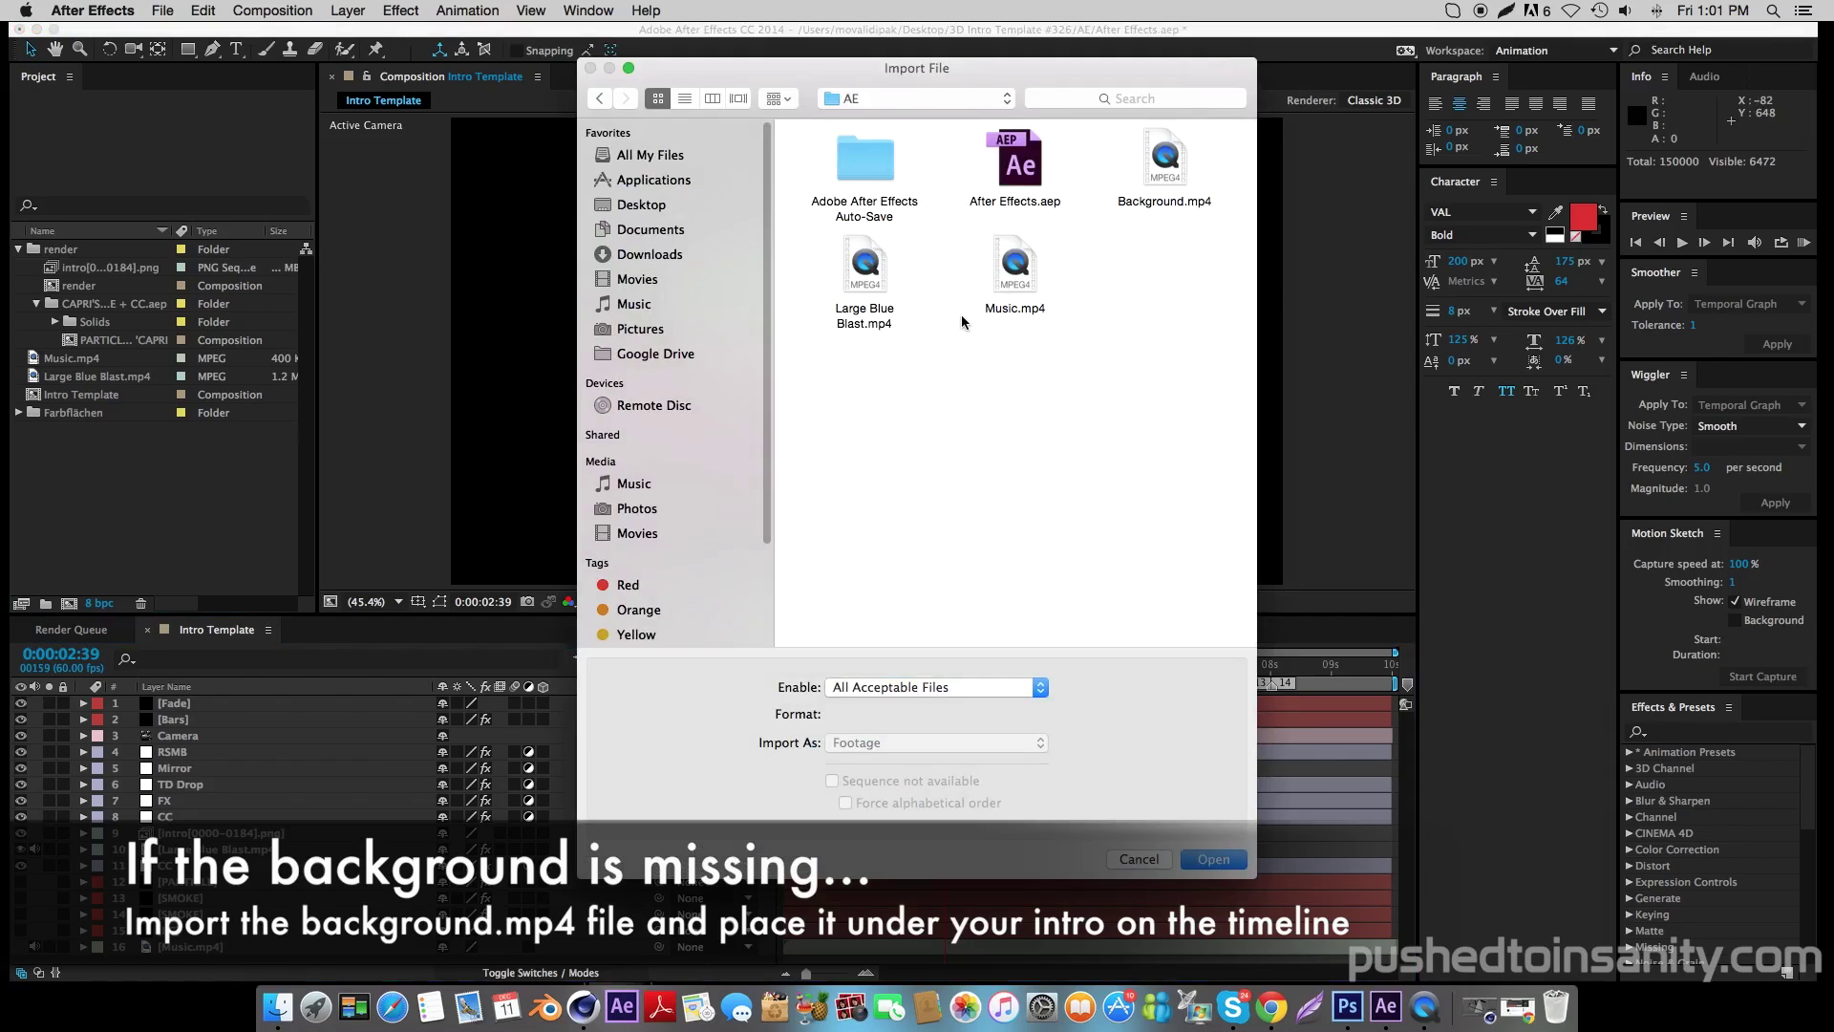
{"action": "left_click", "coordinate": [1177, 159]}
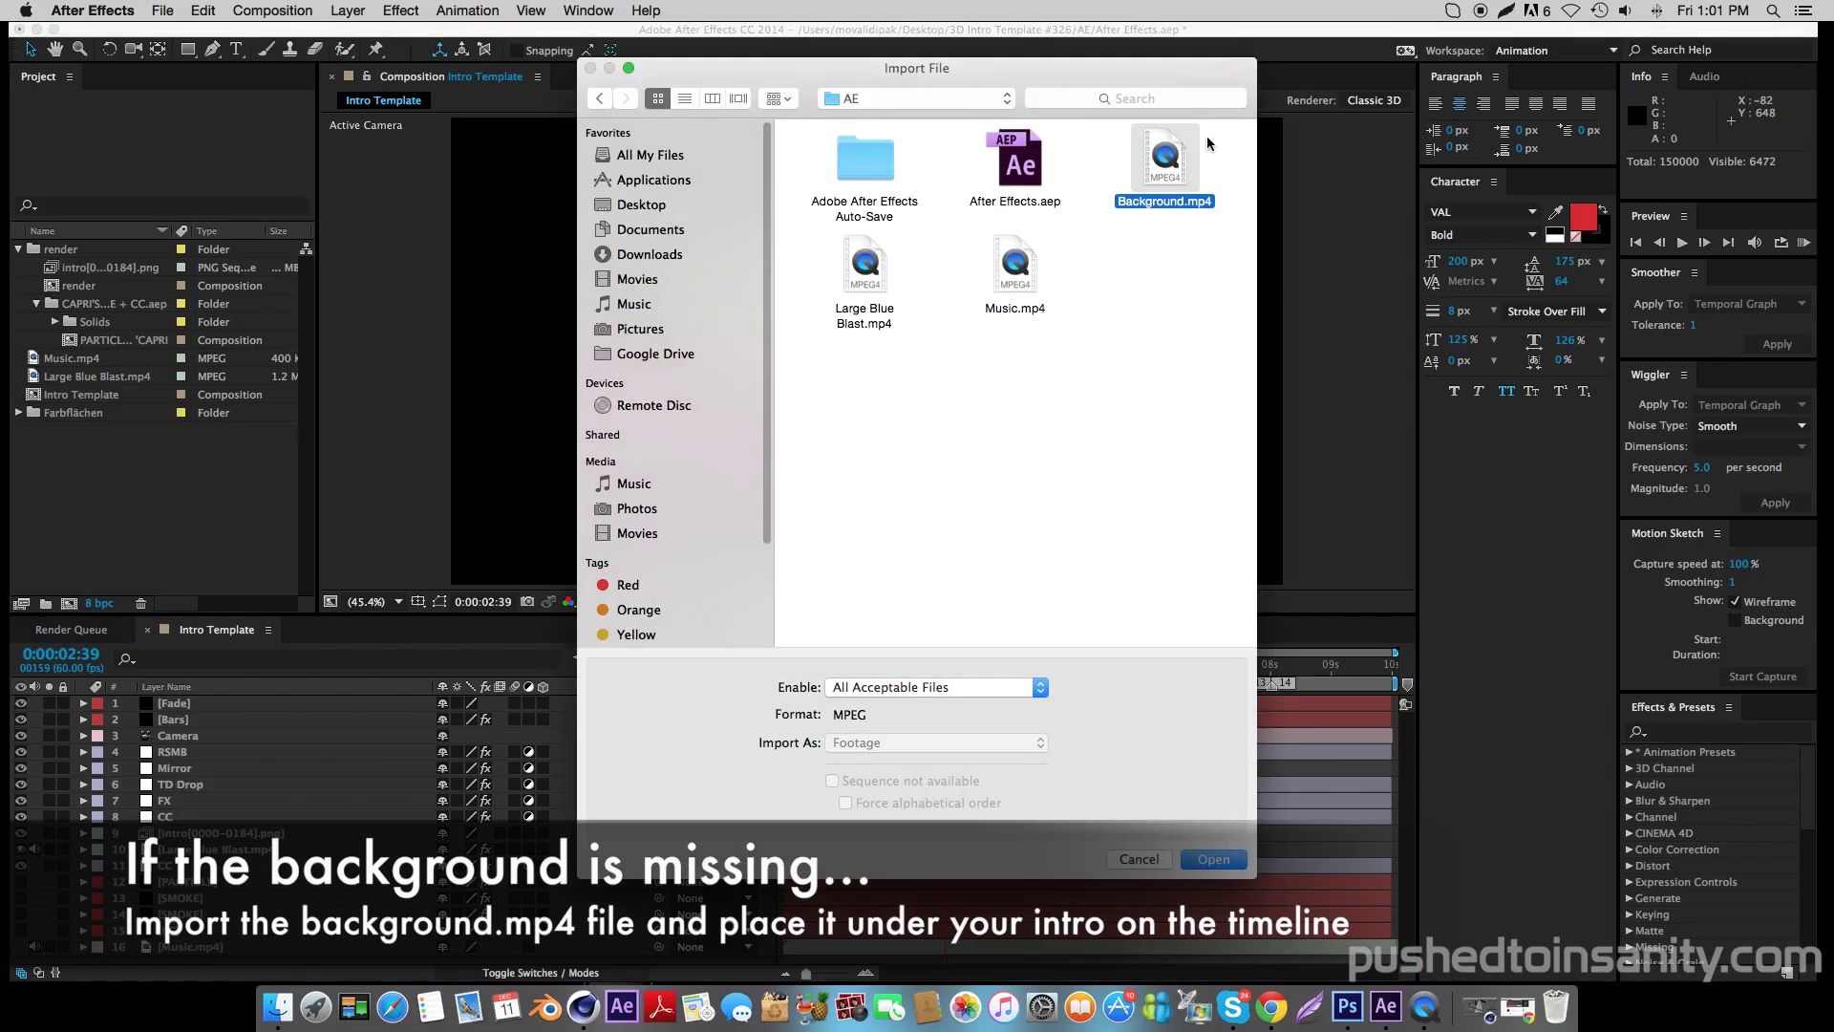
{"action": "left_click", "coordinate": [1218, 866]}
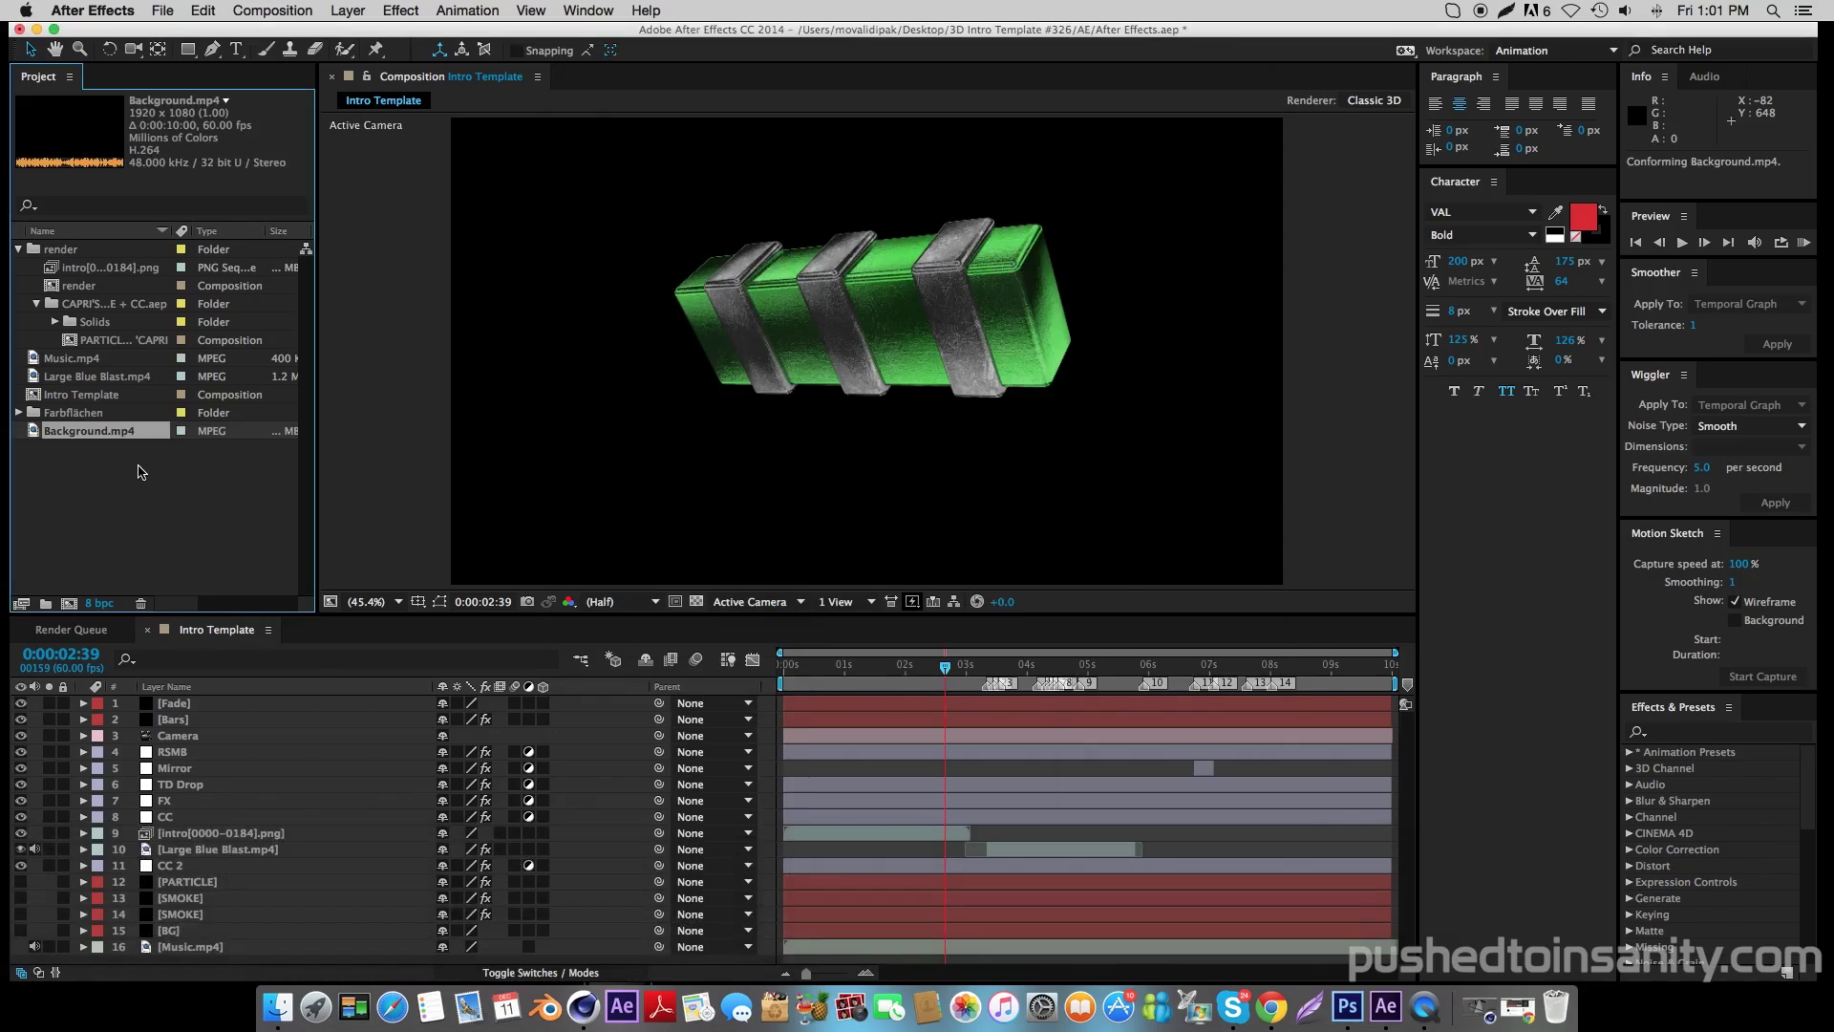
{"action": "left_click_drag", "start_coordinate": [84, 438], "coordinate": [246, 880]}
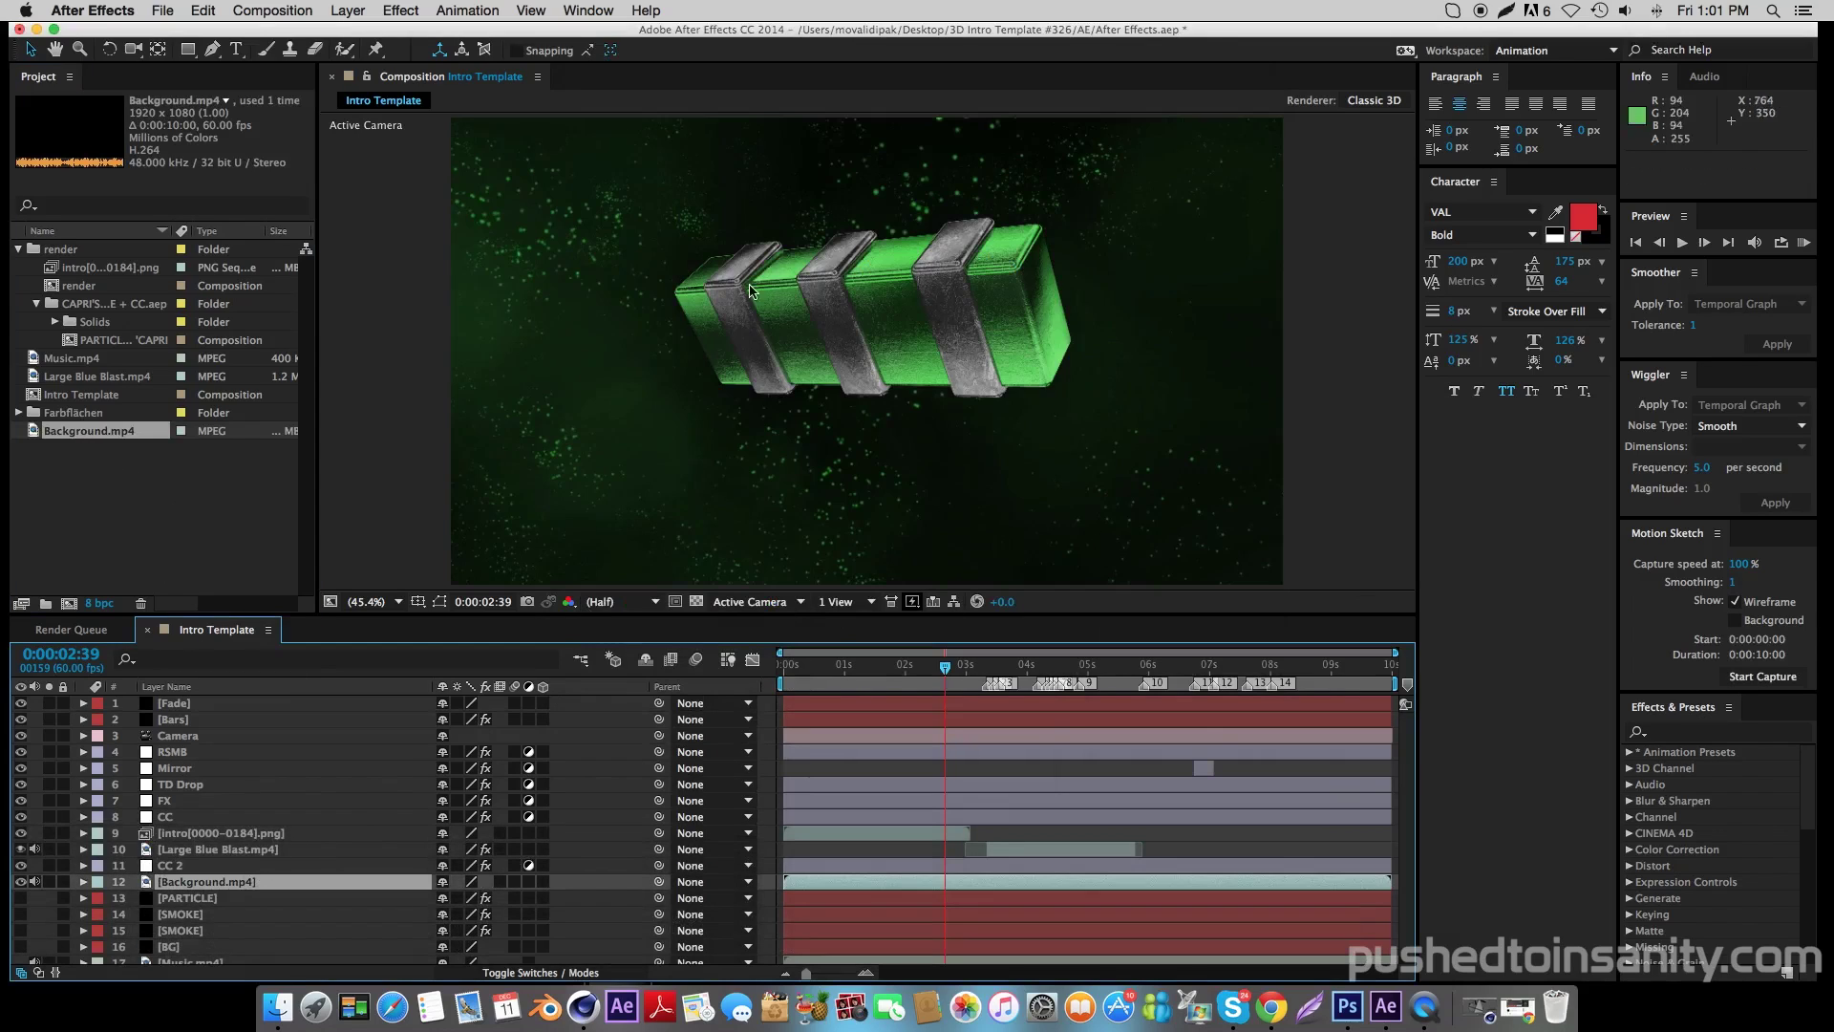
Add Intro Template to the render queue and start rendering it.
{"action": "left_click", "coordinate": [277, 12]}
{"action": "left_click", "coordinate": [342, 168]}
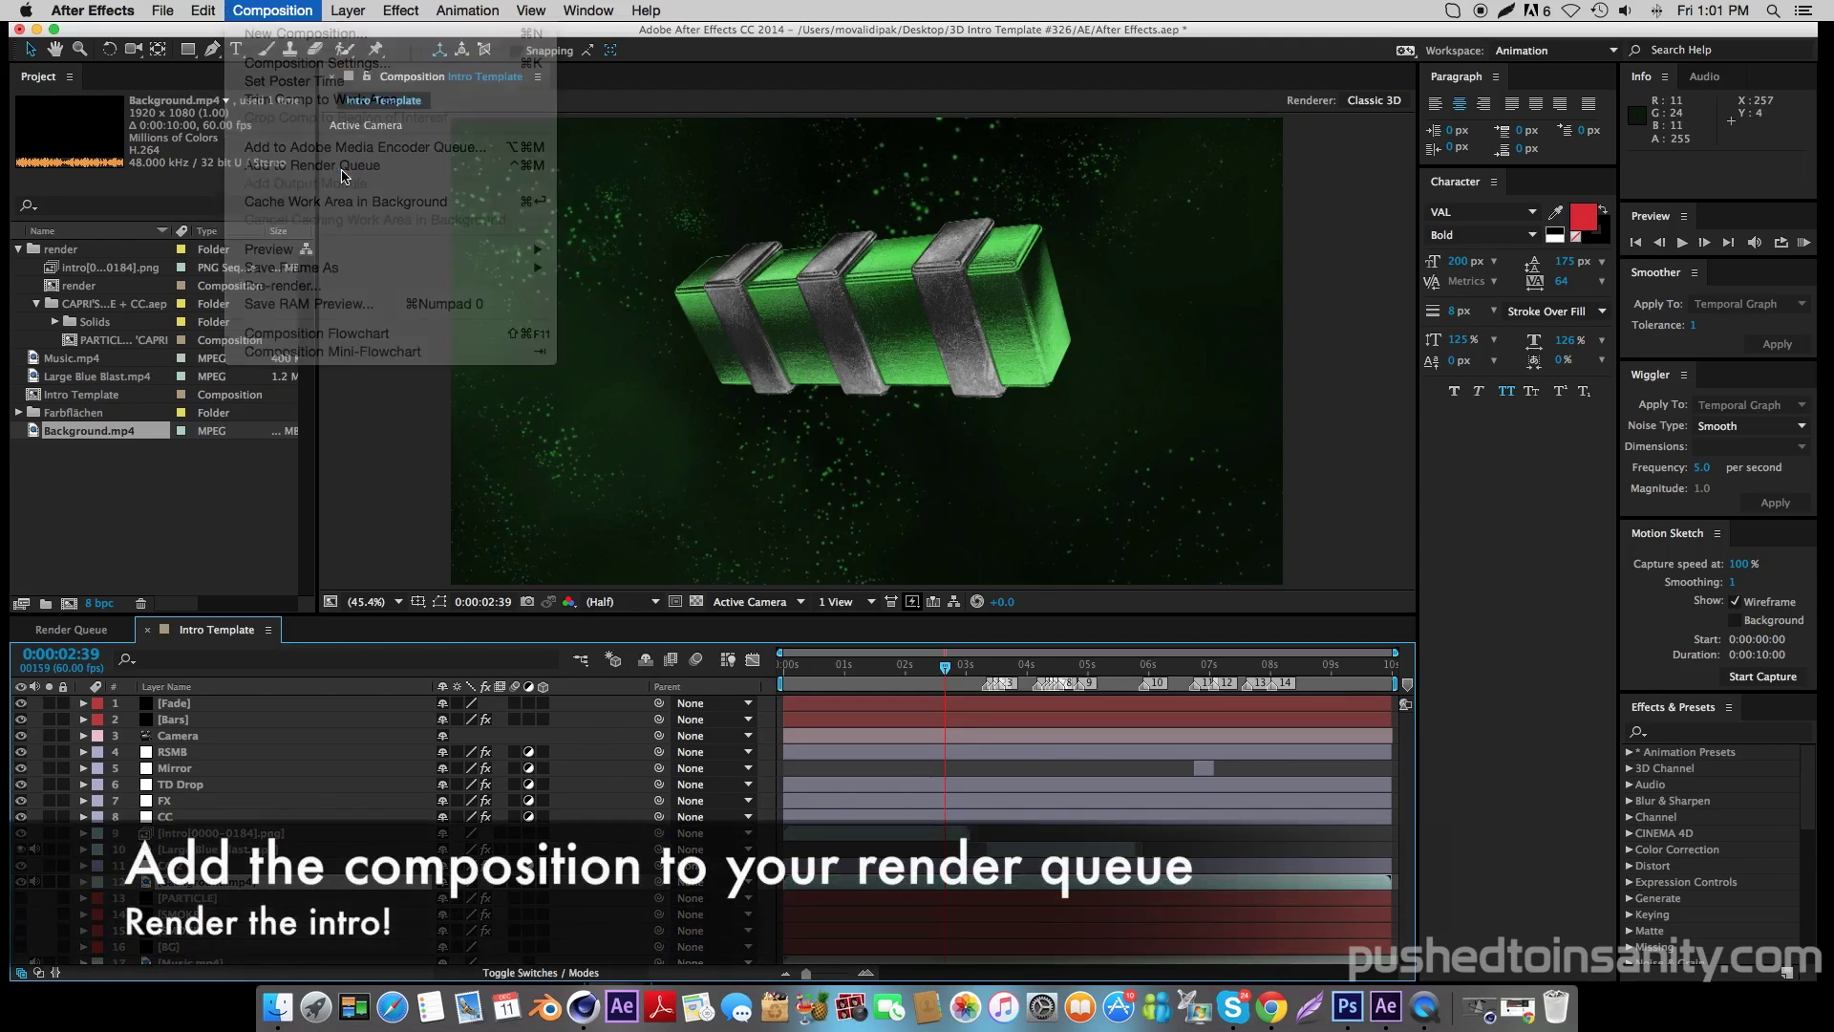
{"action": "left_click", "coordinate": [1355, 684]}
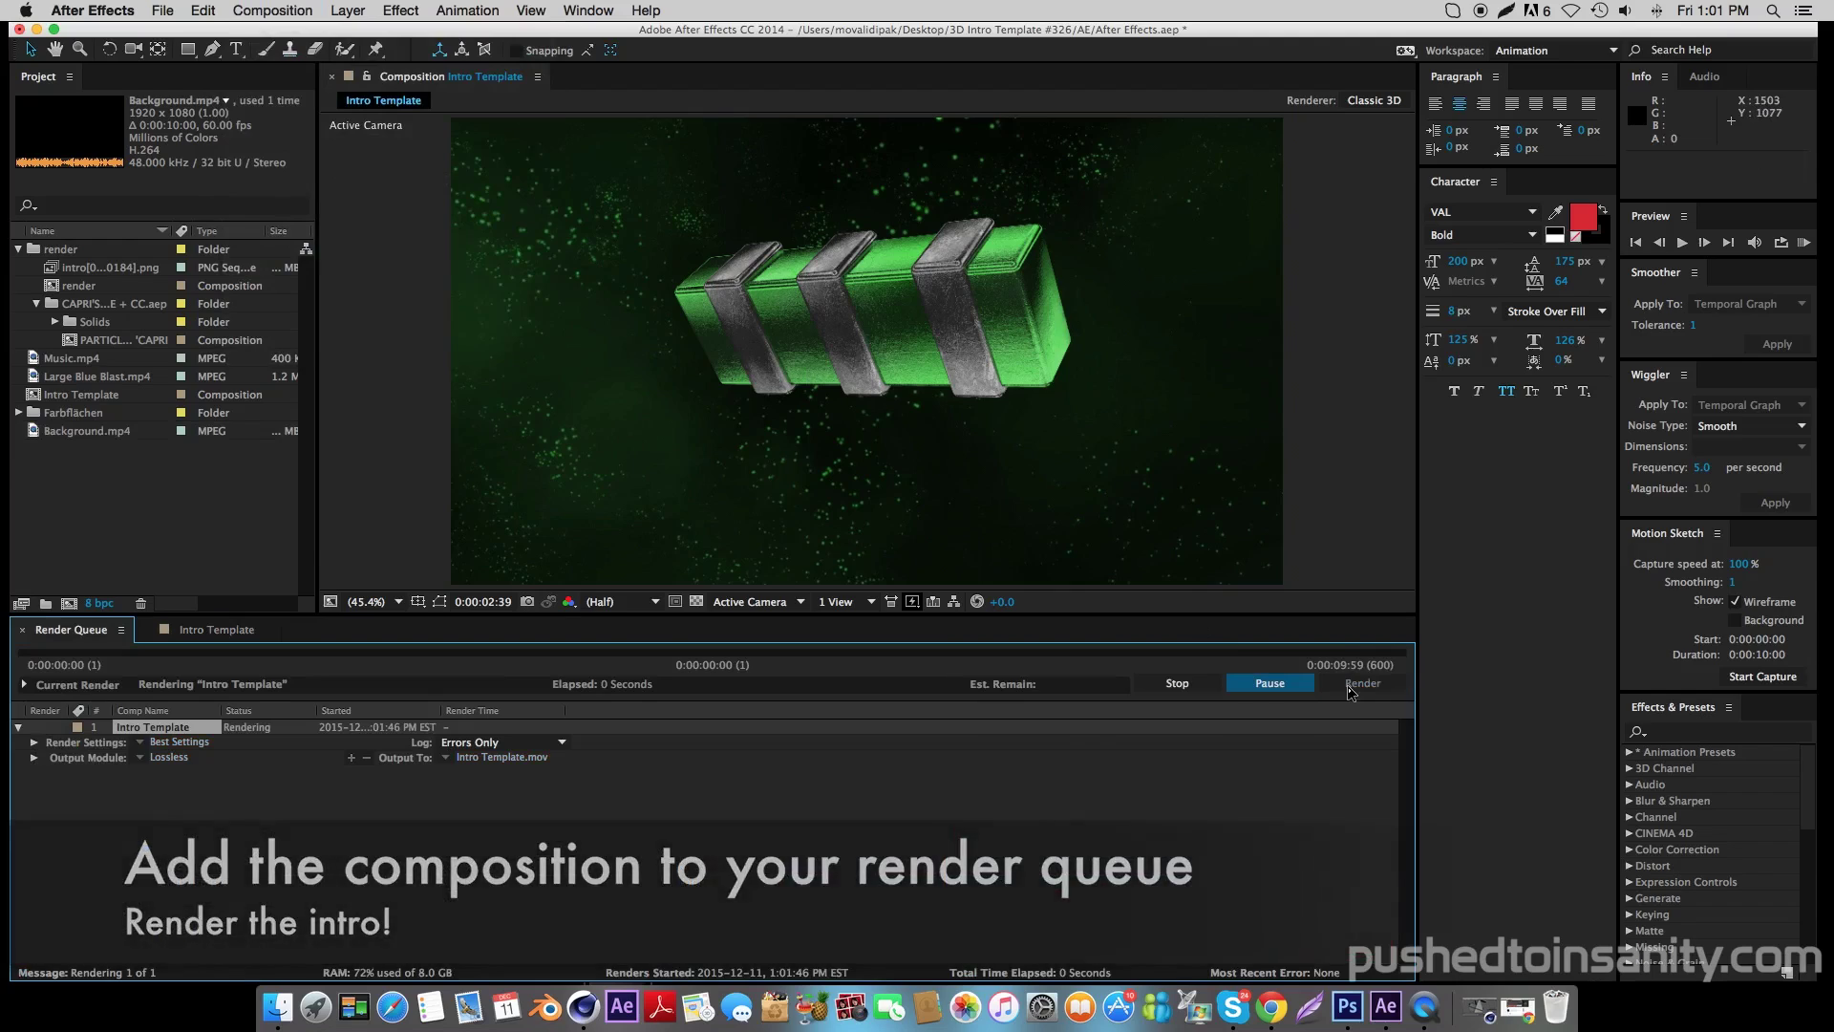